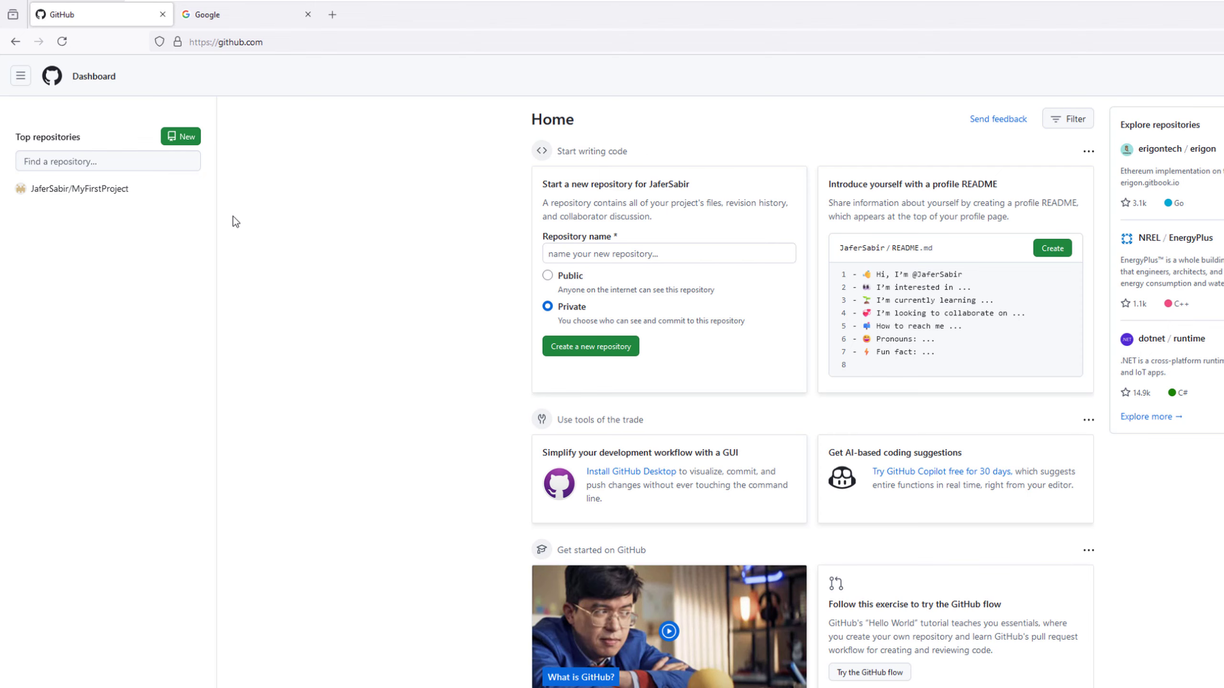
# Search Google for "download github desktop" and open the GitHub Desktop download page.
pyautogui.click(217, 15)
pyautogui.write('download github desktop')
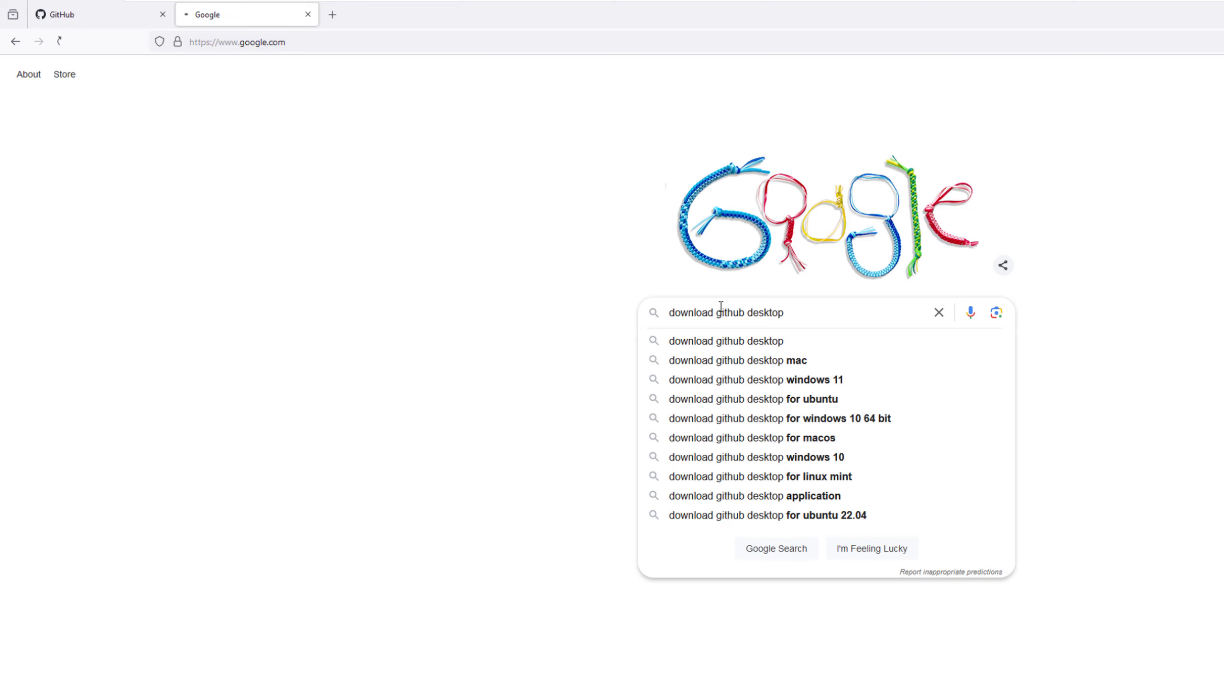
pyautogui.press('Return')
pyautogui.click(243, 543)
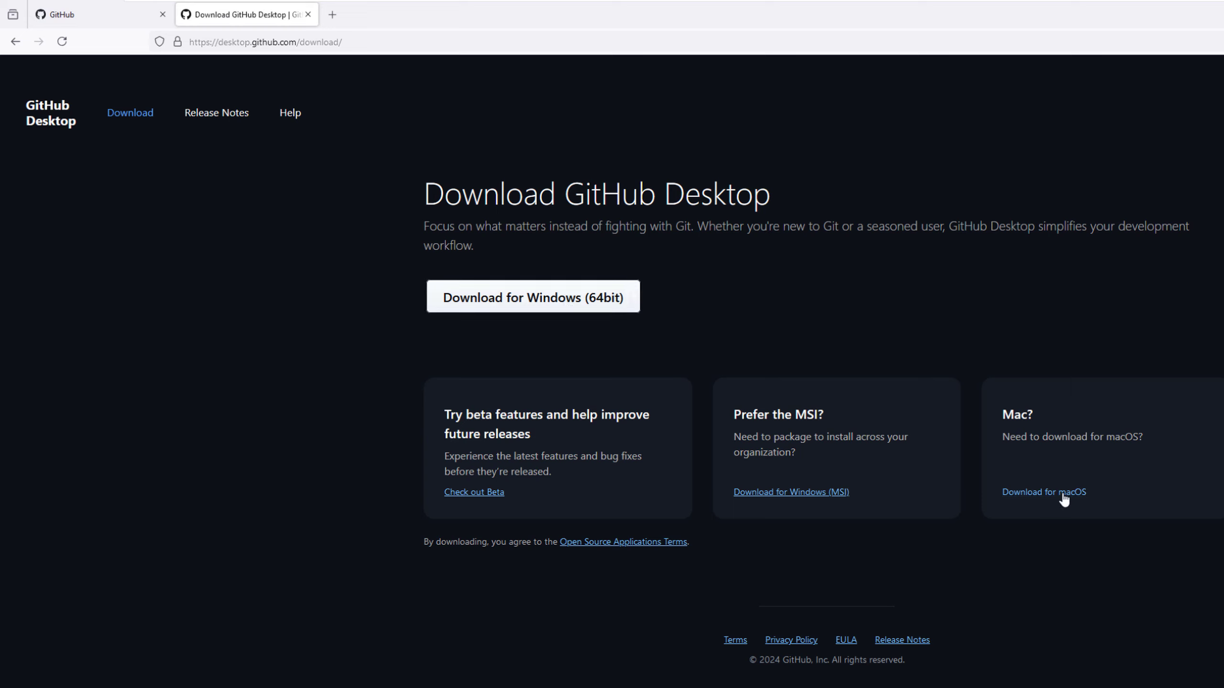
# Download the 64-bit Windows version of GitHub Desktop and run the GitHubDesktopSetup-x64 installer from the Downloads folder.
pyautogui.click(514, 301)
pyautogui.click(1219, 79)
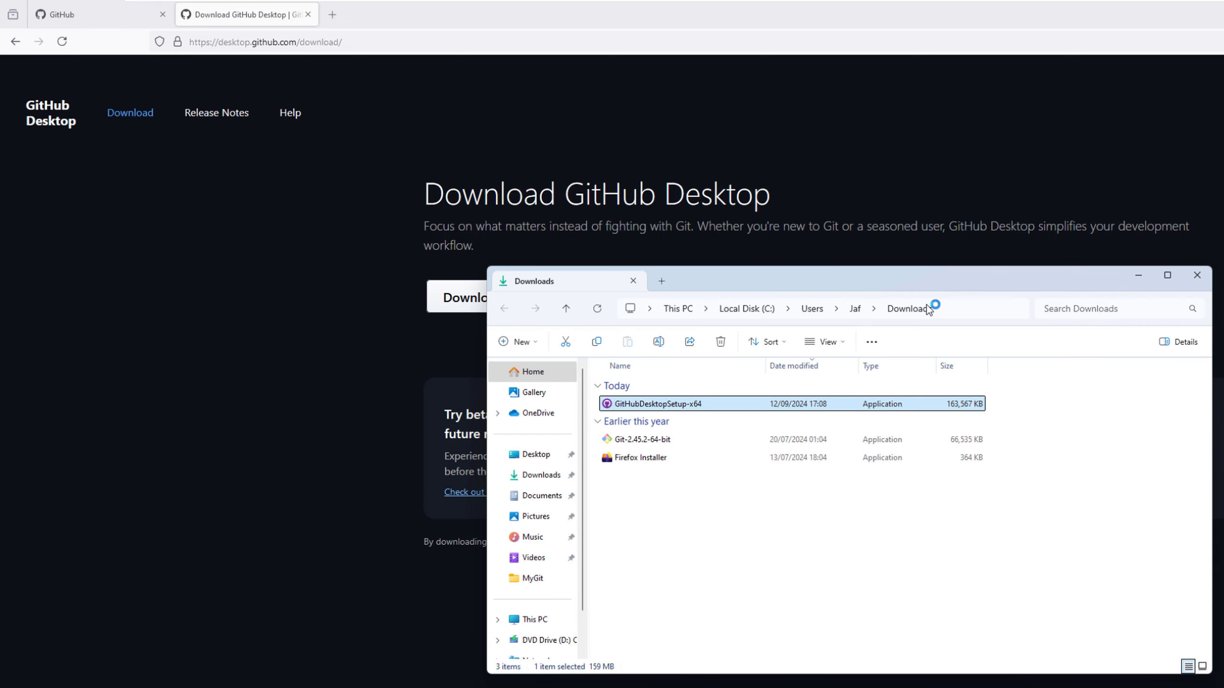
pyautogui.doubleClick(685, 408)
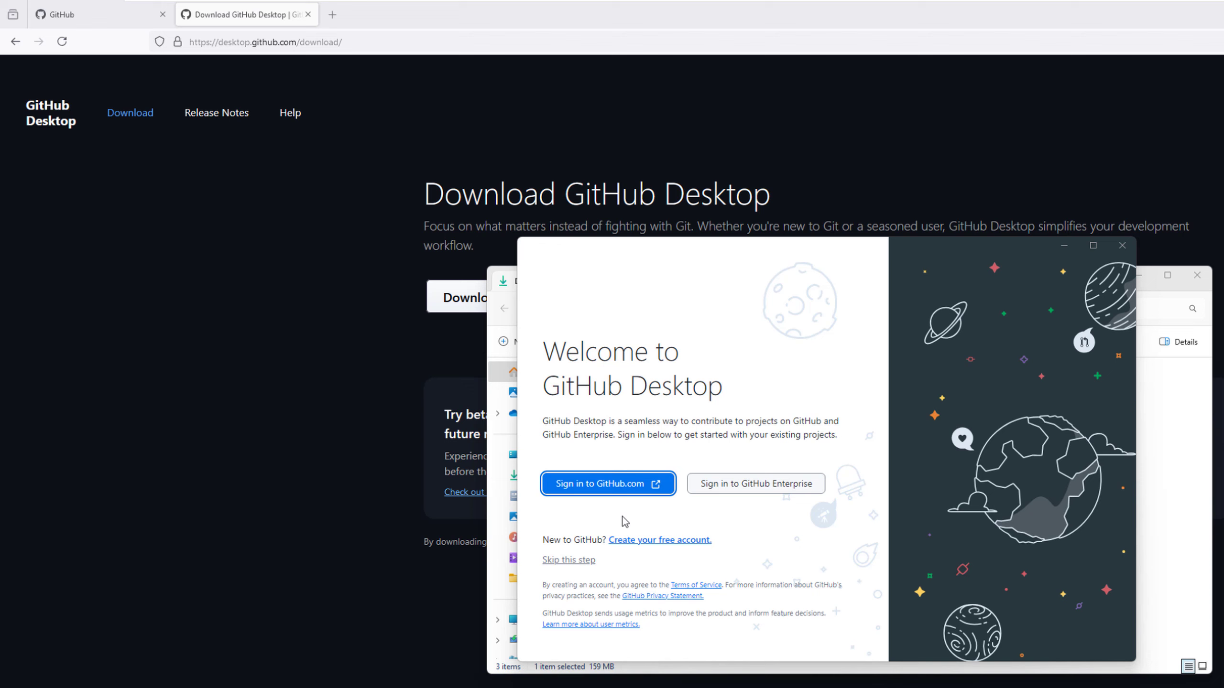
# Start signing in to GitHub.com from GitHub Desktop, always using Firefox for the link, and continue with the signed-in account.
pyautogui.click(603, 484)
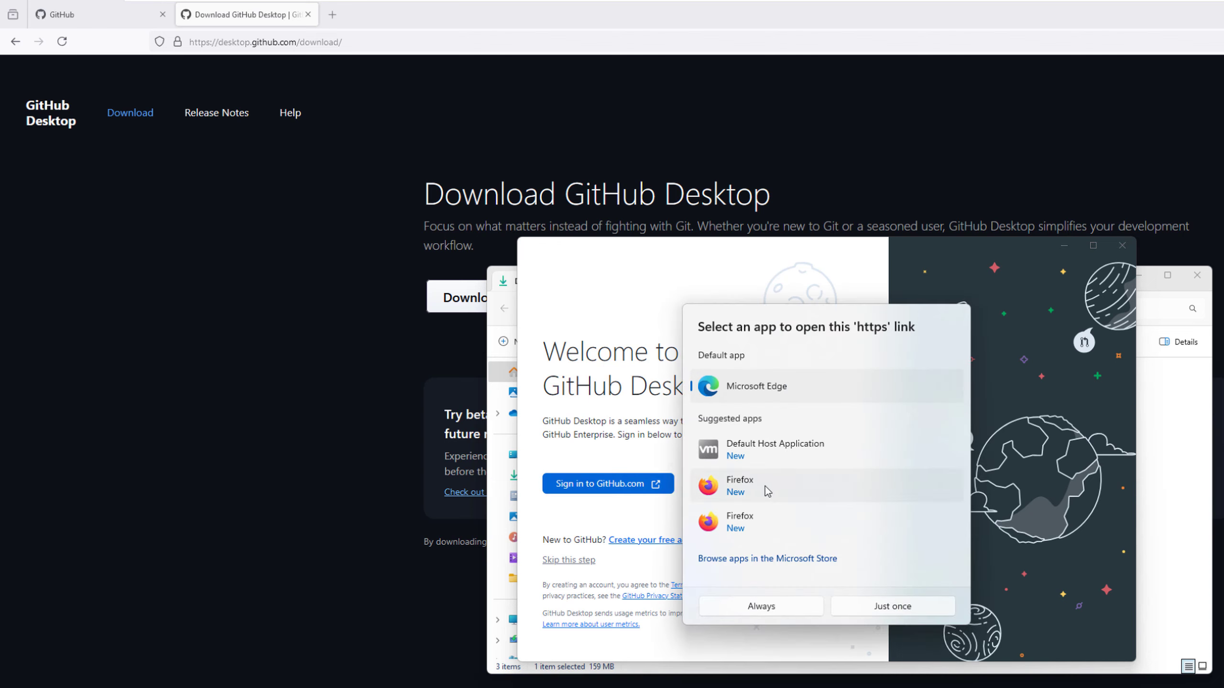
pyautogui.click(748, 494)
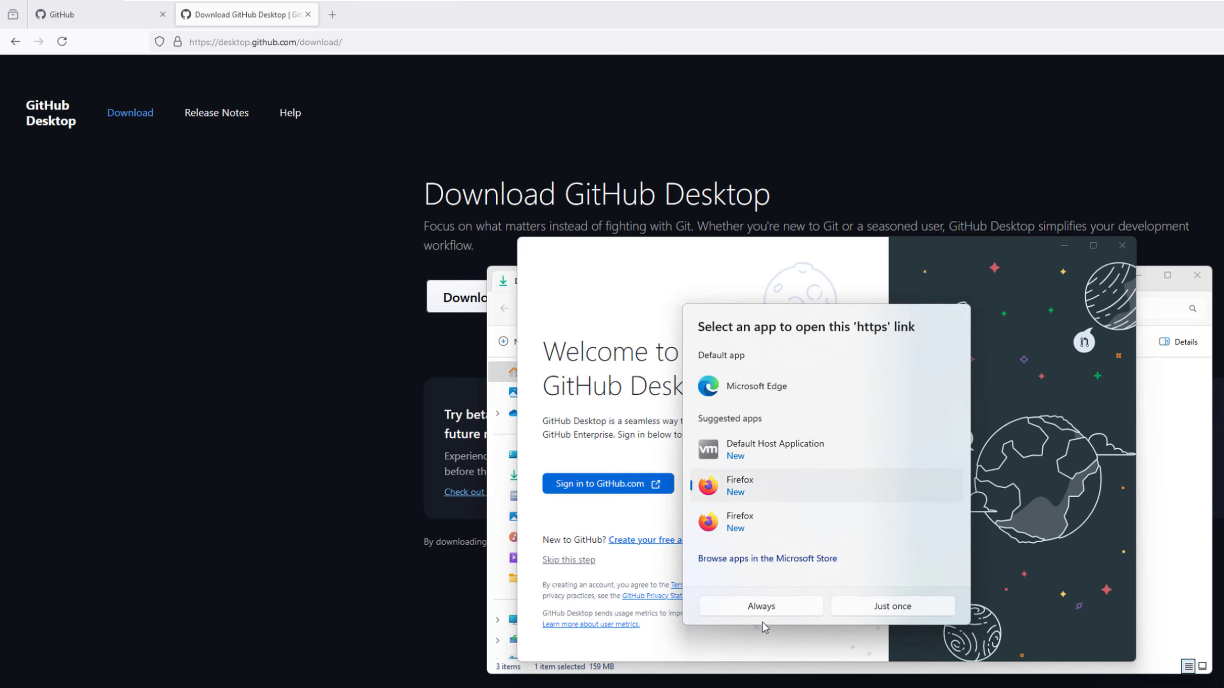
pyautogui.click(779, 610)
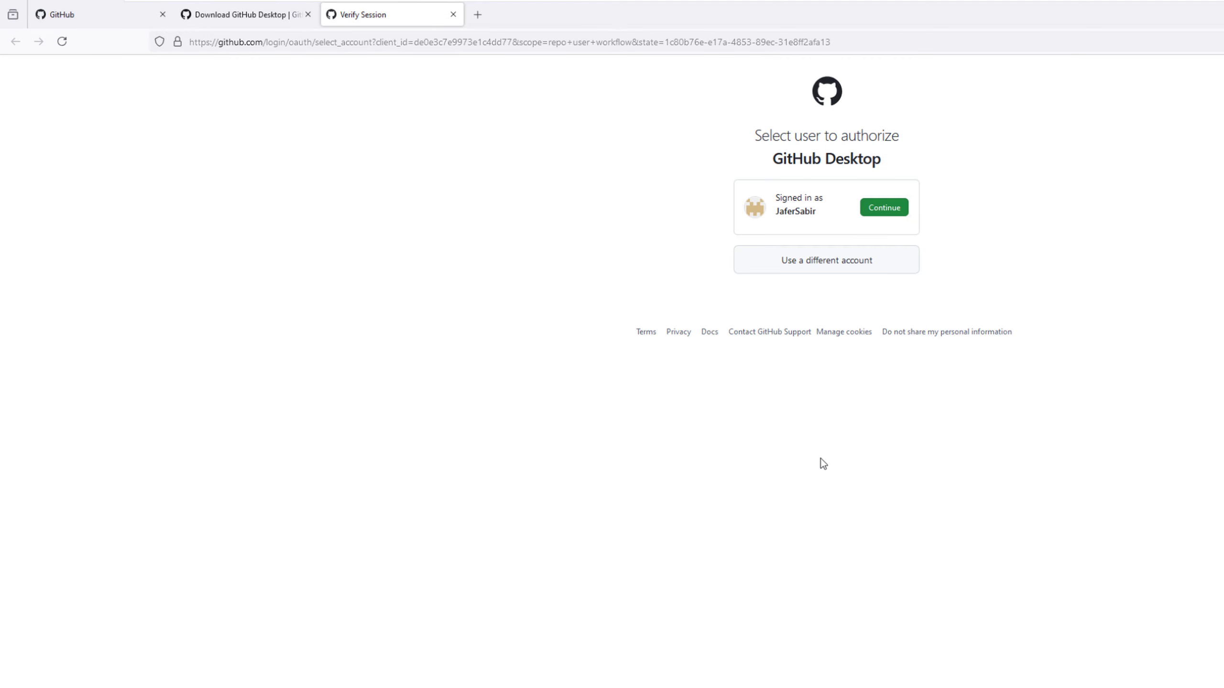
pyautogui.click(884, 214)
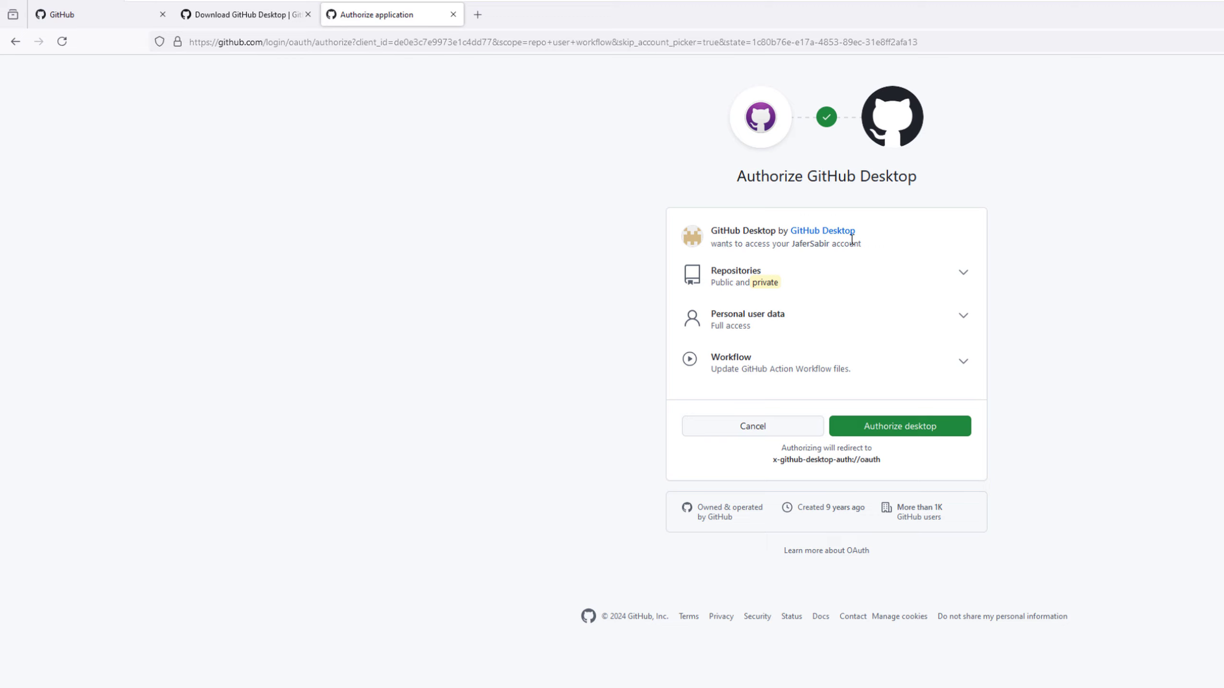
# Authorize GitHub Desktop after reviewing its requested permissions, and finish configuring Git with the GitHub account name and email address.
pyautogui.click(963, 273)
pyautogui.click(963, 273)
pyautogui.click(963, 316)
pyautogui.click(963, 316)
pyautogui.click(965, 361)
pyautogui.click(965, 361)
pyautogui.click(905, 434)
pyautogui.click(880, 163)
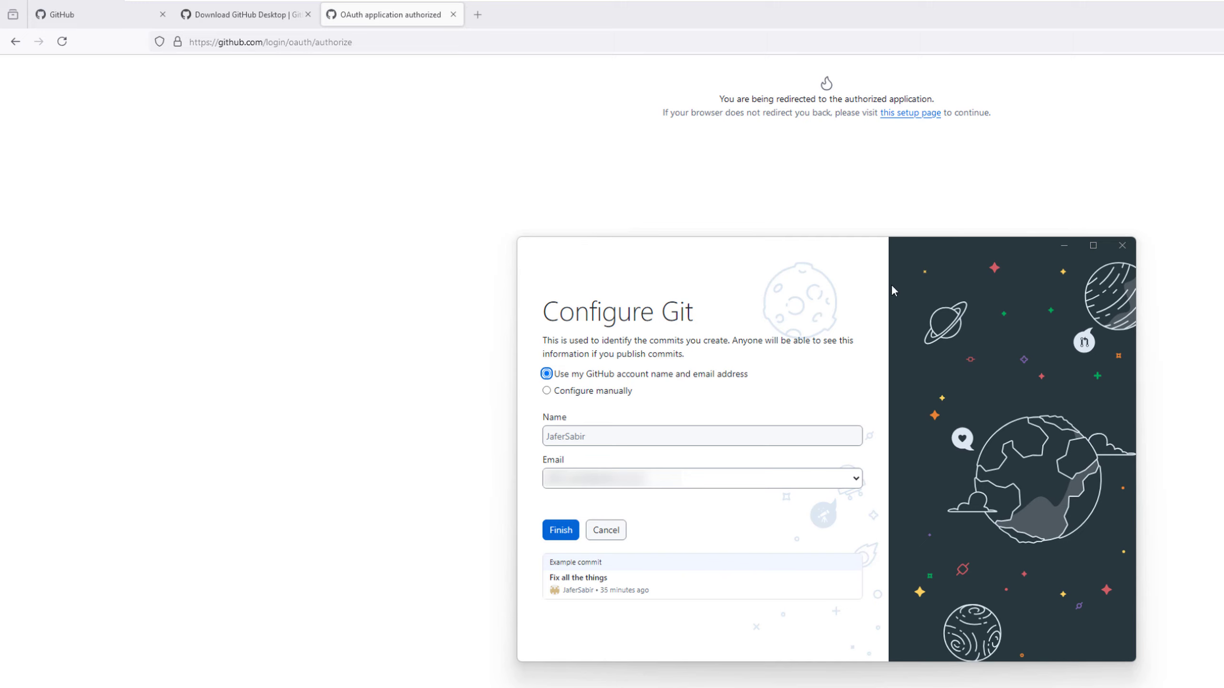
pyautogui.click(560, 530)
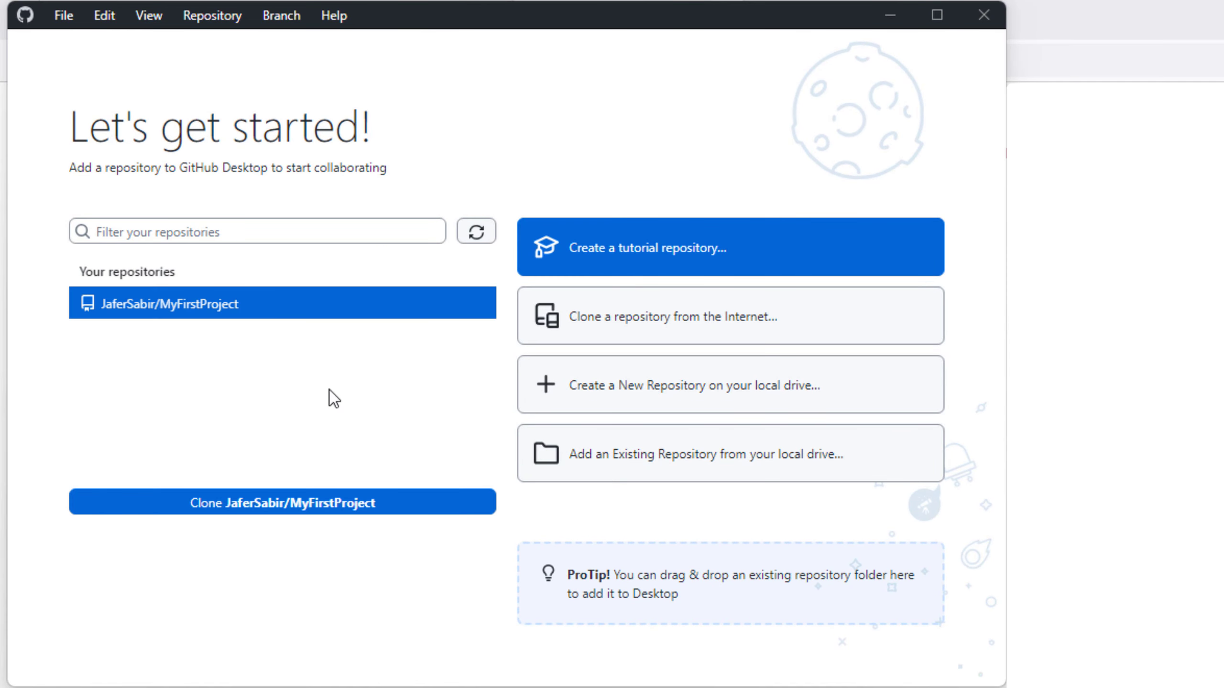
# Look over the tutorial repository dialog and the GitHub.com and URL options for cloning a repository, cancelling both dialogs.
pyautogui.click(705, 268)
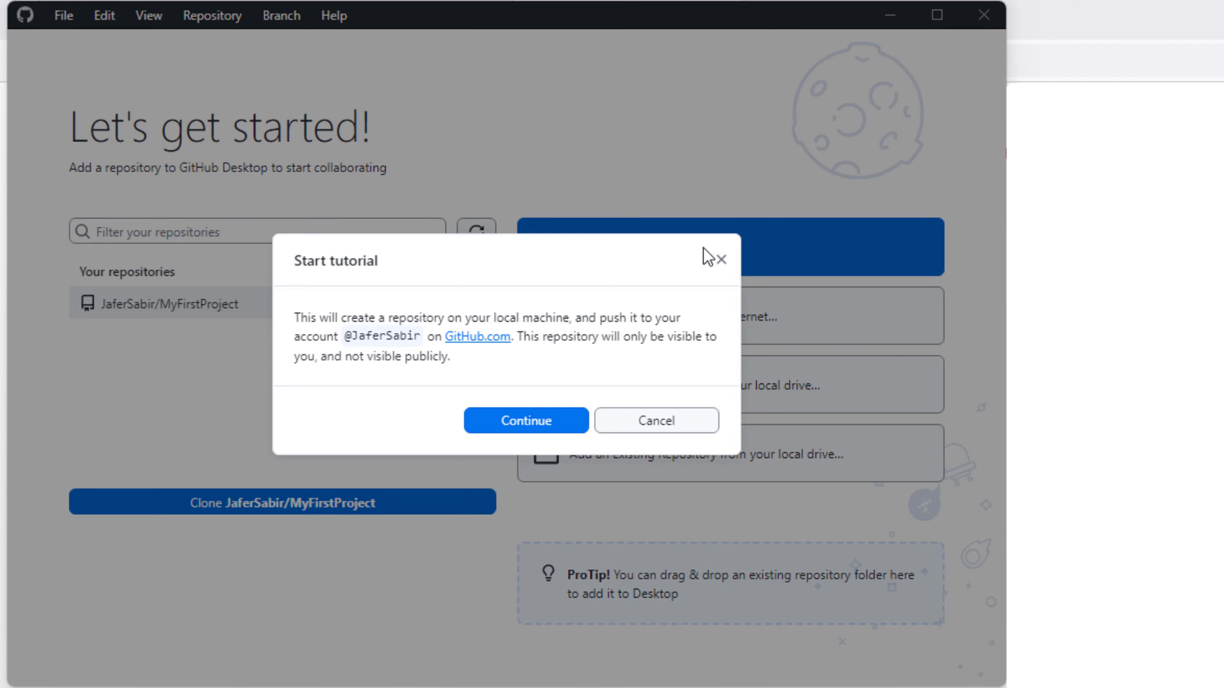
pyautogui.click(660, 428)
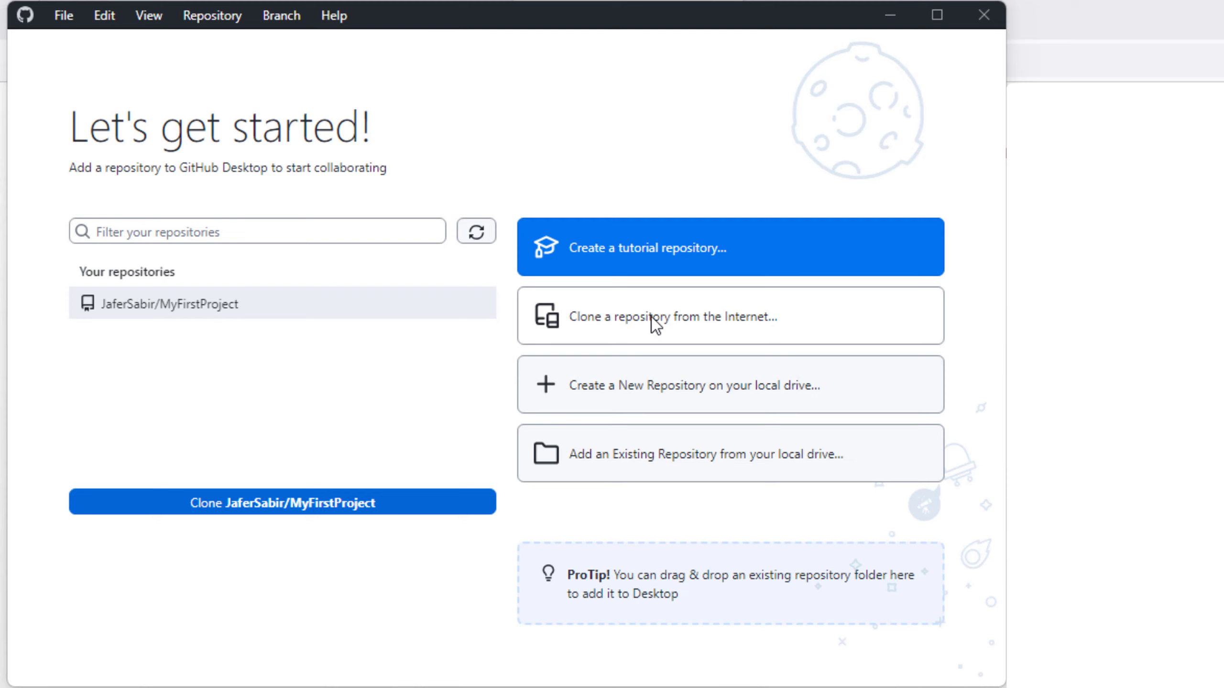
pyautogui.click(653, 318)
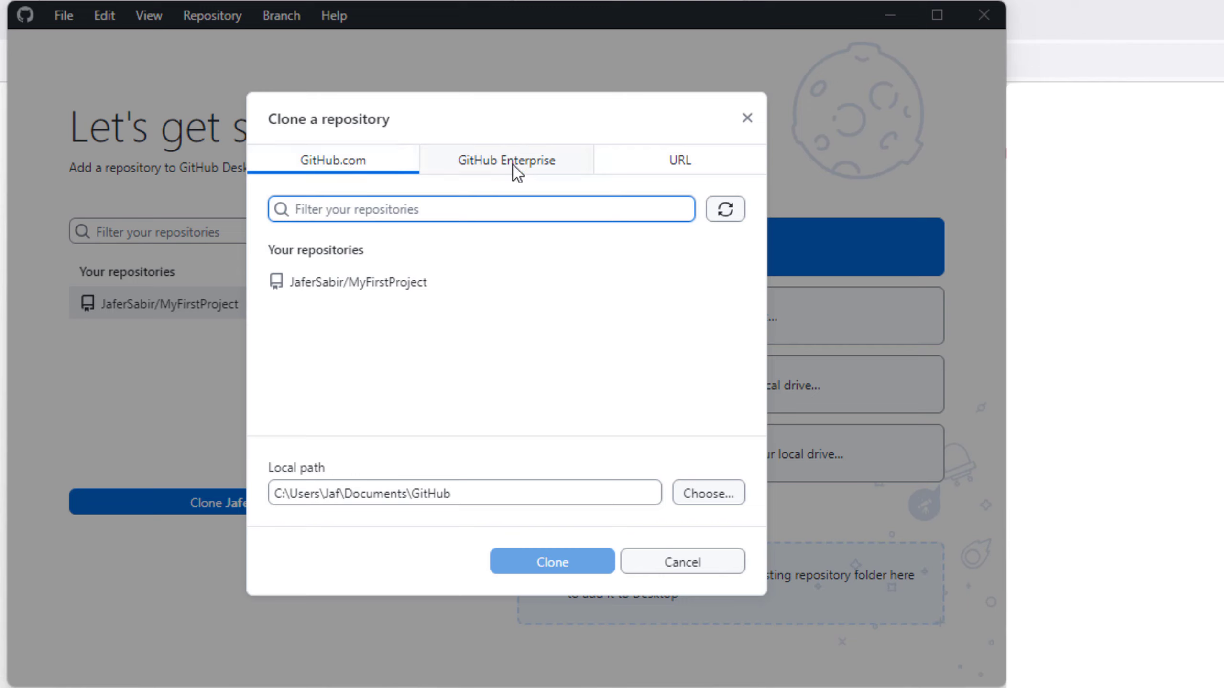
pyautogui.click(658, 168)
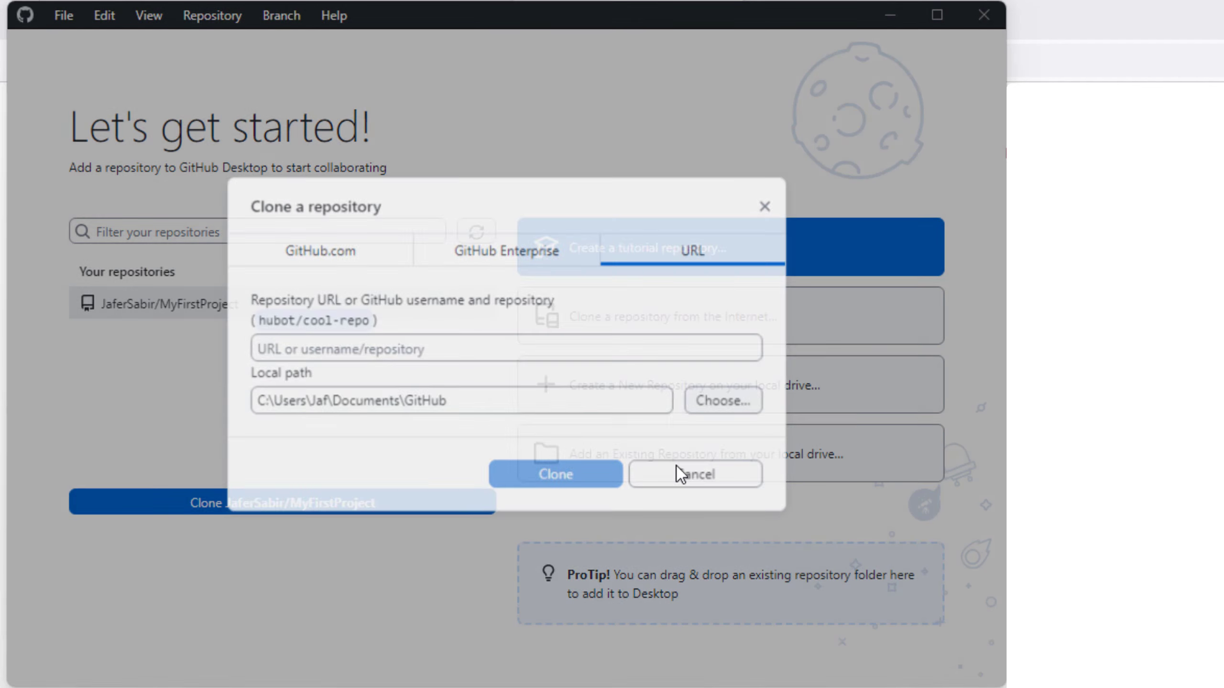
pyautogui.click(677, 467)
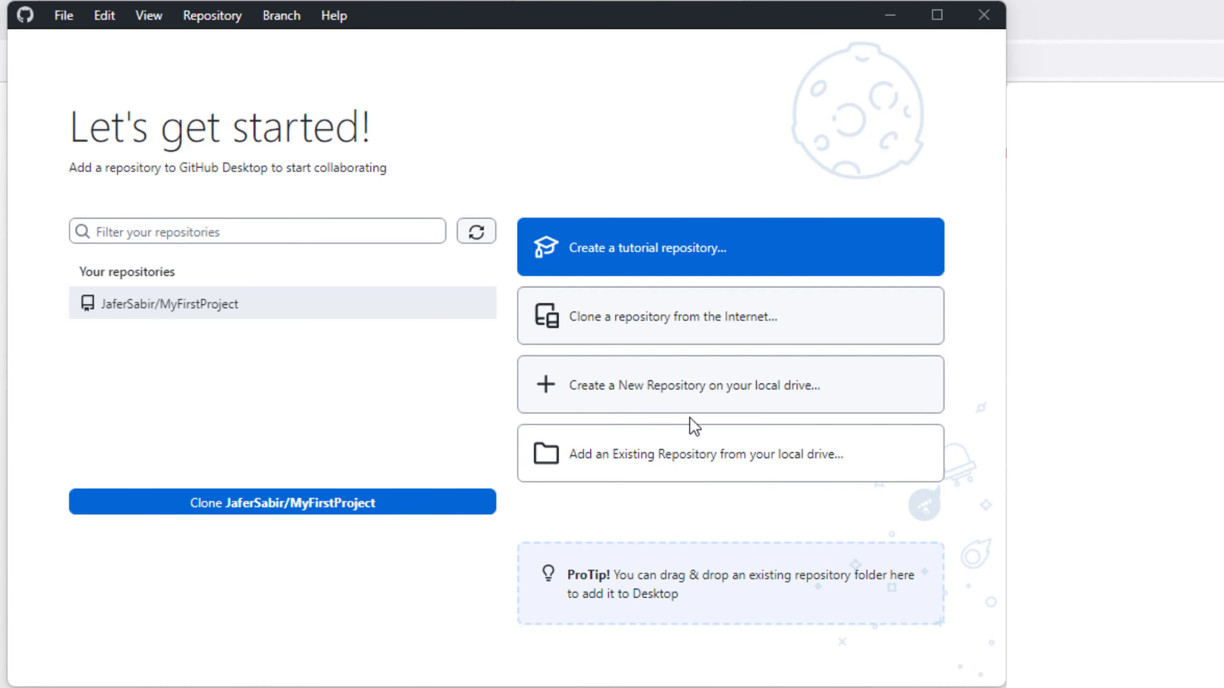
# Start a new repository on the local drive with AnotherRepoForGithubDesktopDemo as both its name and description.
pyautogui.click(702, 393)
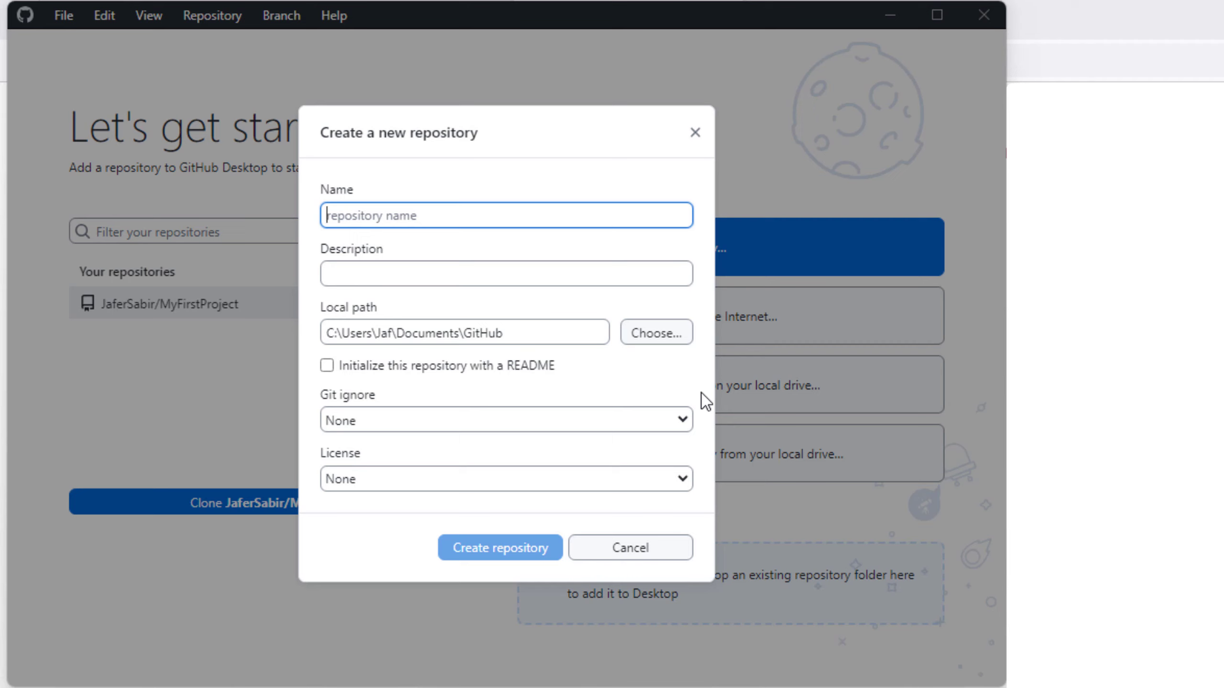
pyautogui.write('AnotherRepoForGithubDesktopDemo')
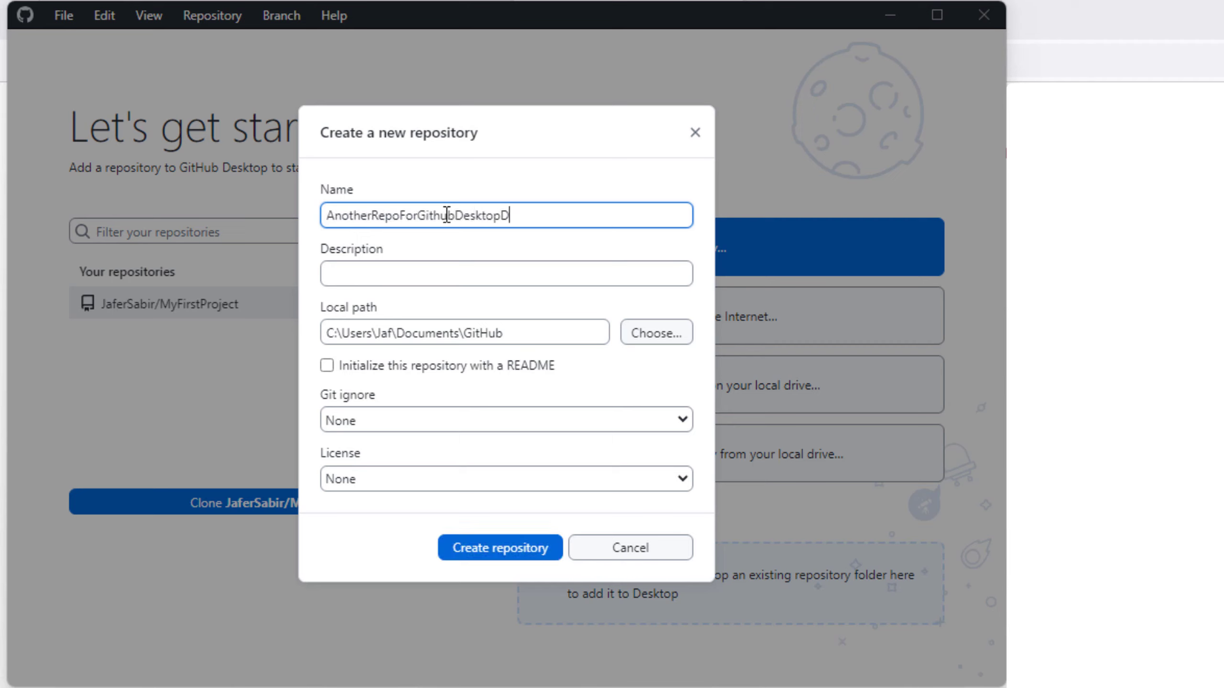
pyautogui.click(431, 278)
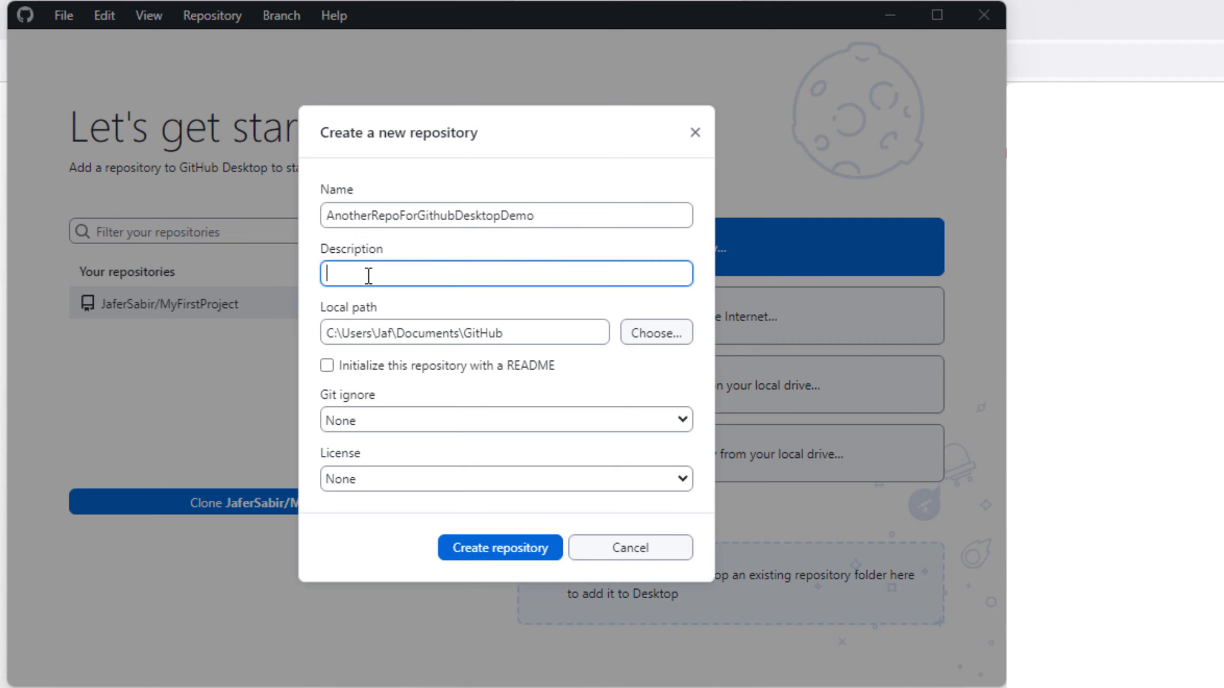
pyautogui.write('AnotherRepoForGithubDesktopDemo')
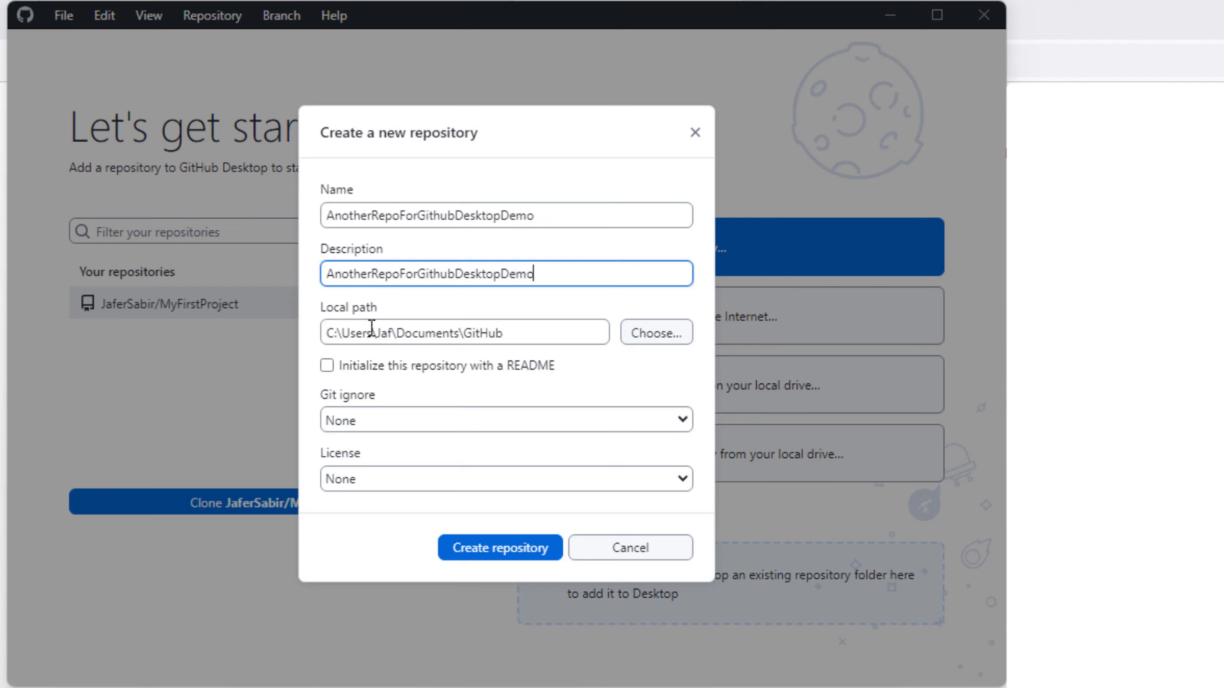
# Browse for the repository's local path and open the MyGitProjects folder inside the user's home folder.
pyautogui.click(649, 335)
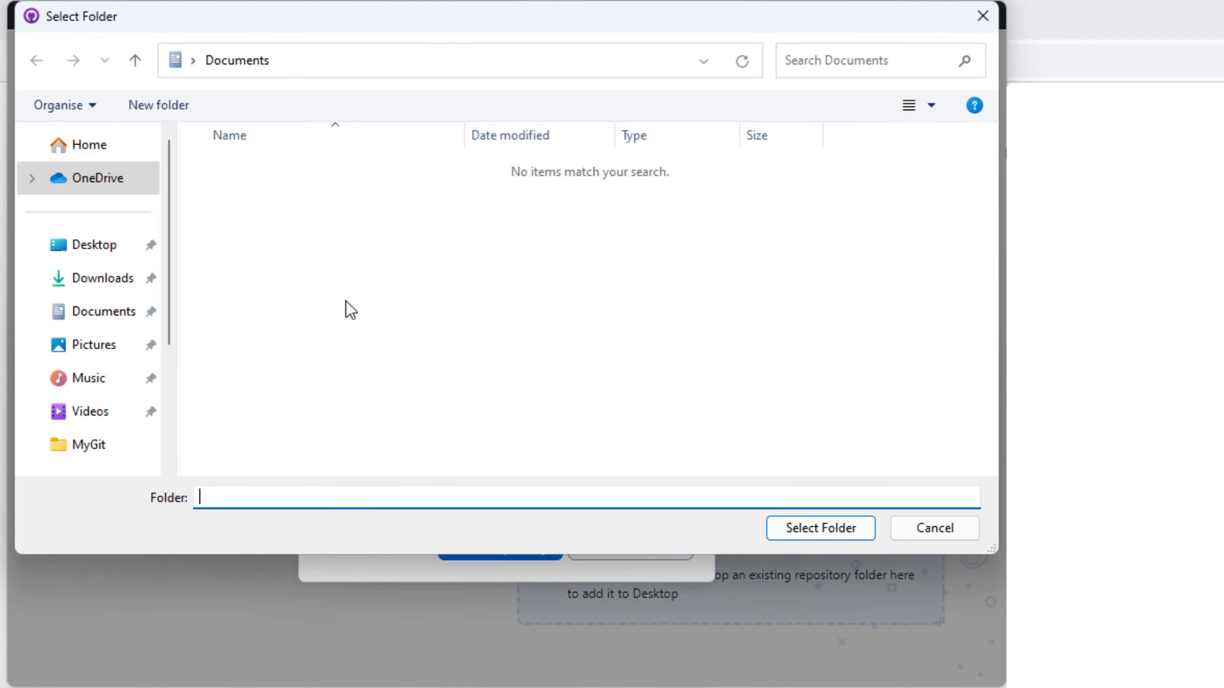
pyautogui.moveTo(166, 228); pyautogui.dragTo(172, 321)
pyautogui.click(78, 381)
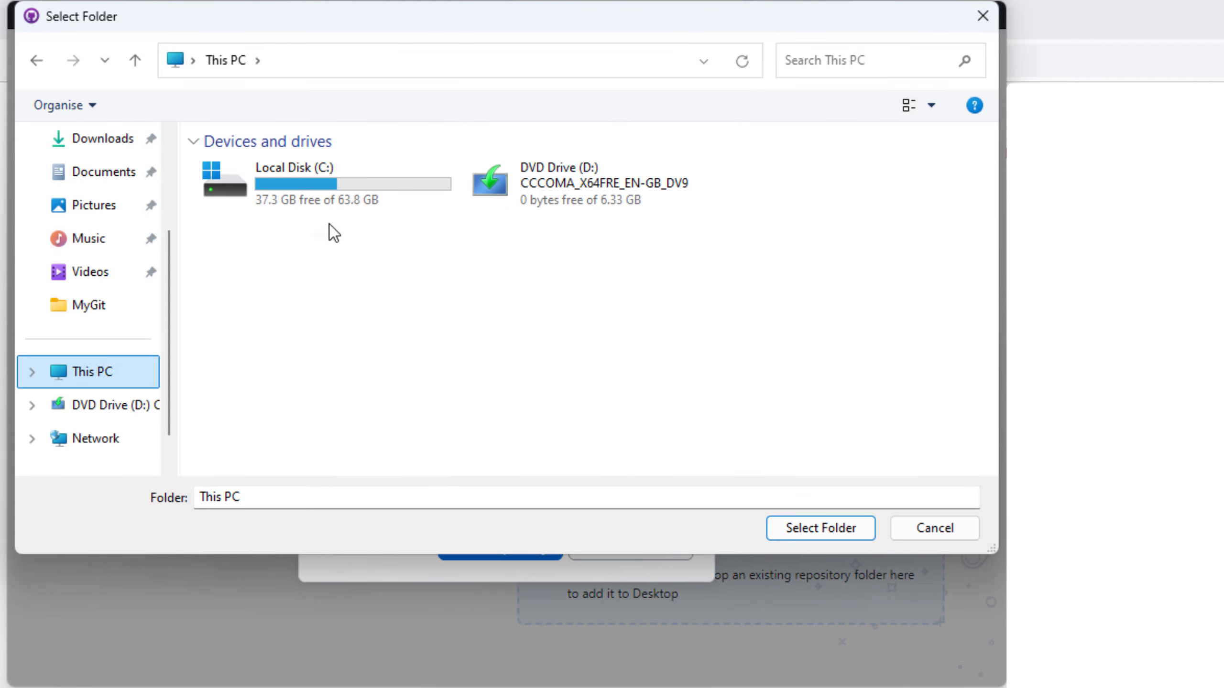
pyautogui.doubleClick(309, 199)
pyautogui.click(105, 180)
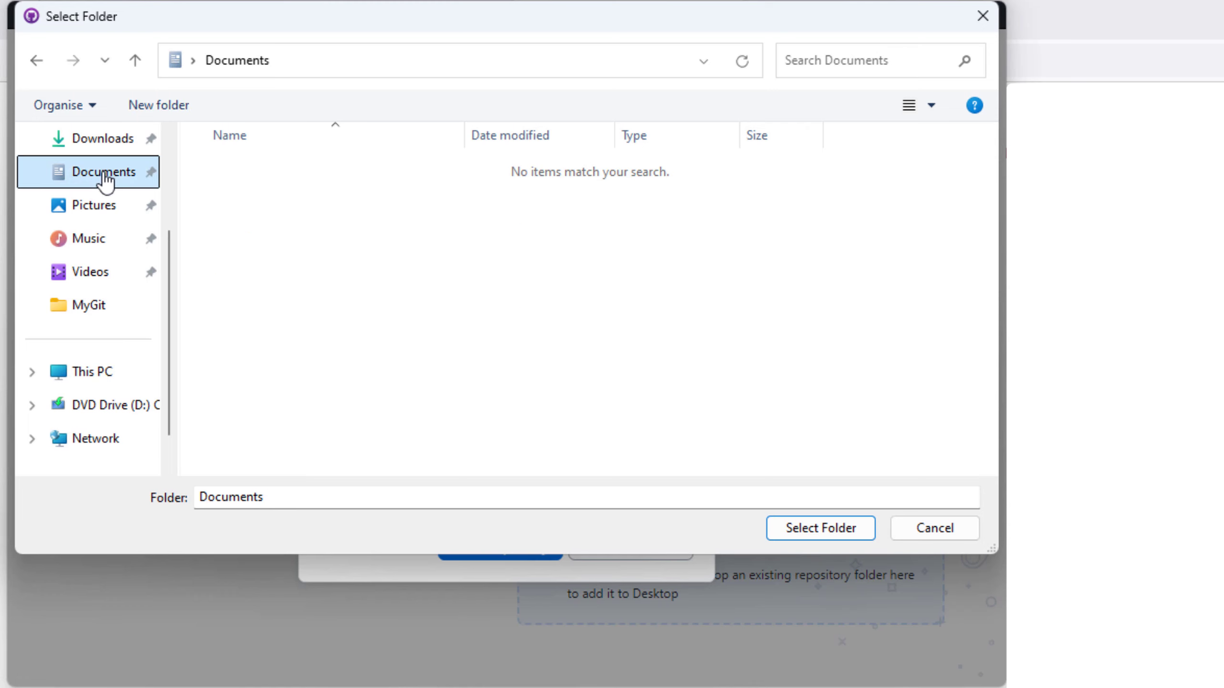
pyautogui.click(87, 305)
pyautogui.click(212, 66)
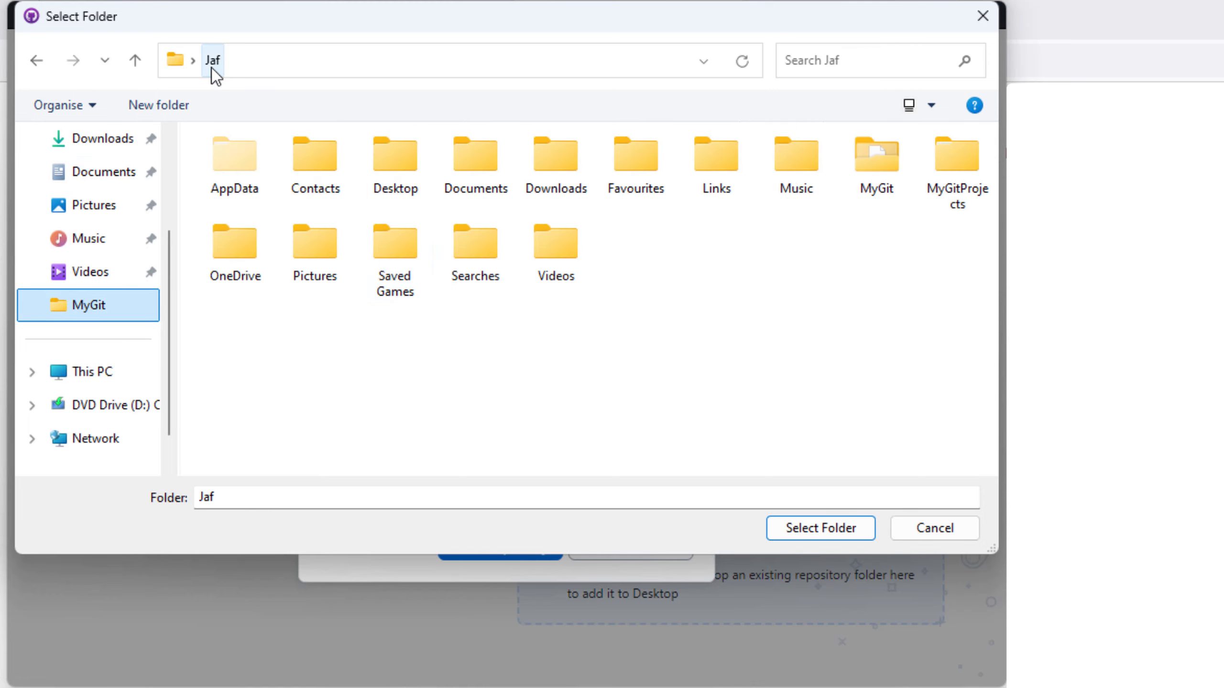
pyautogui.doubleClick(962, 166)
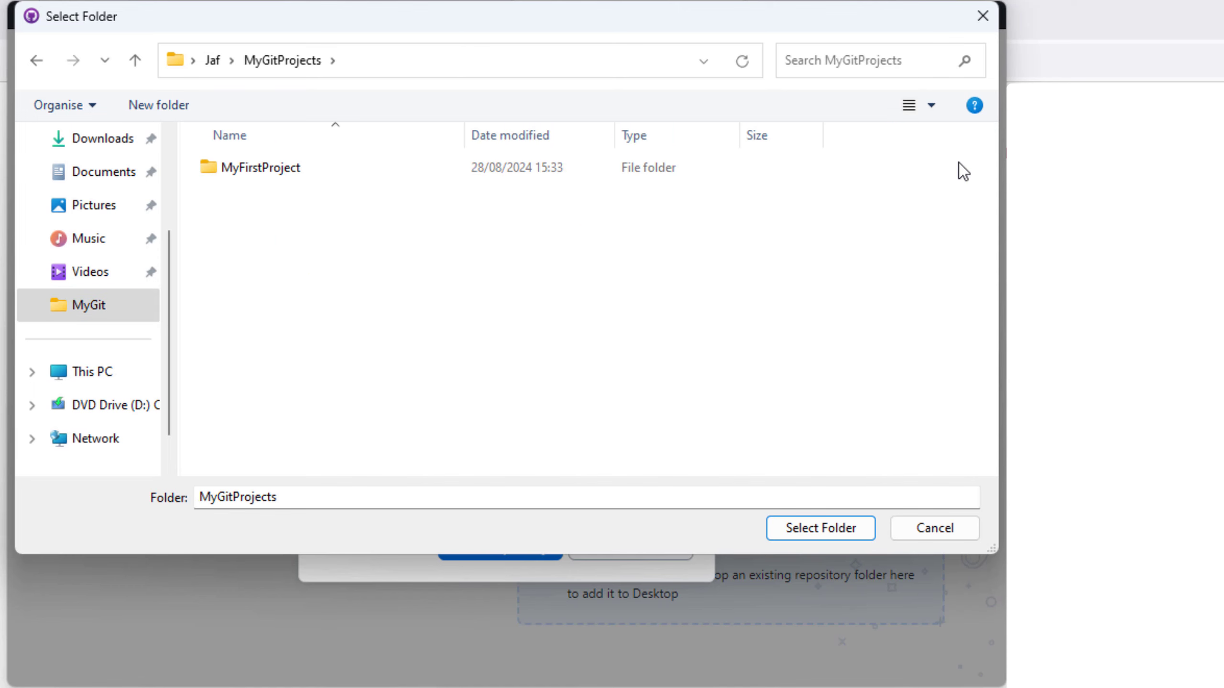
# Create a folder named AnotherRepoForGithubDesktopDemo inside MyGitProjects and select it as the repository's local path.
pyautogui.click(156, 104)
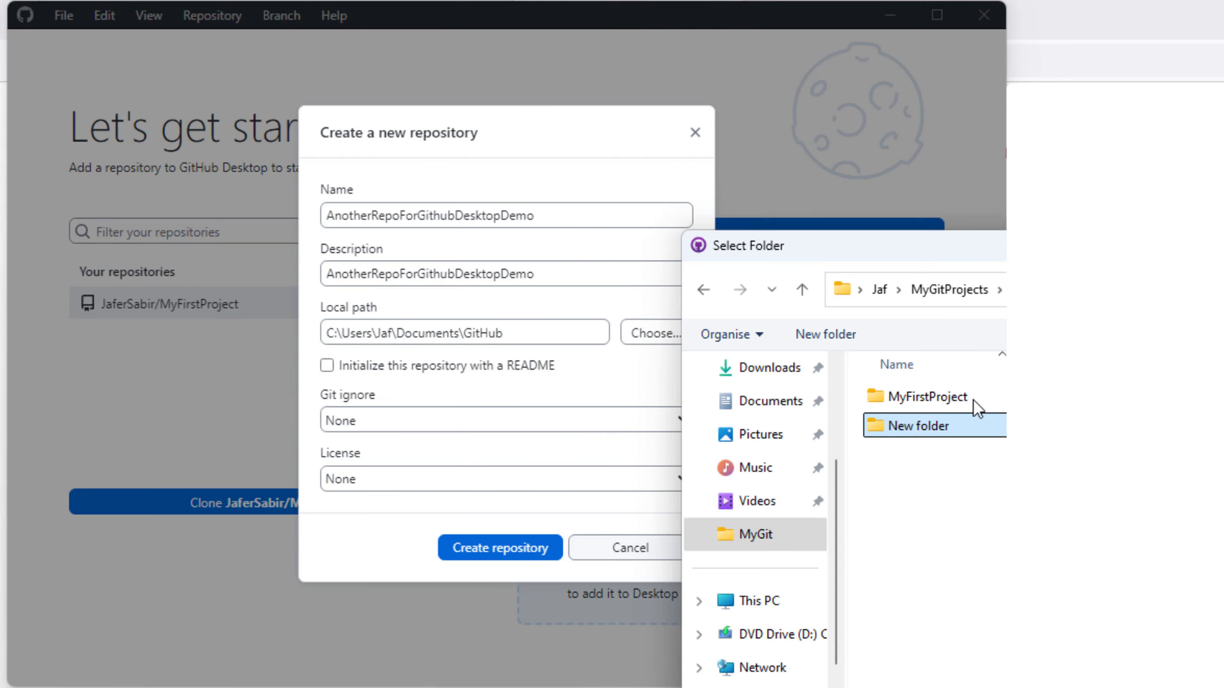
pyautogui.click(937, 426)
pyautogui.write('AnotherRepoForGithubDesktopDemo')
pyautogui.press('Return')
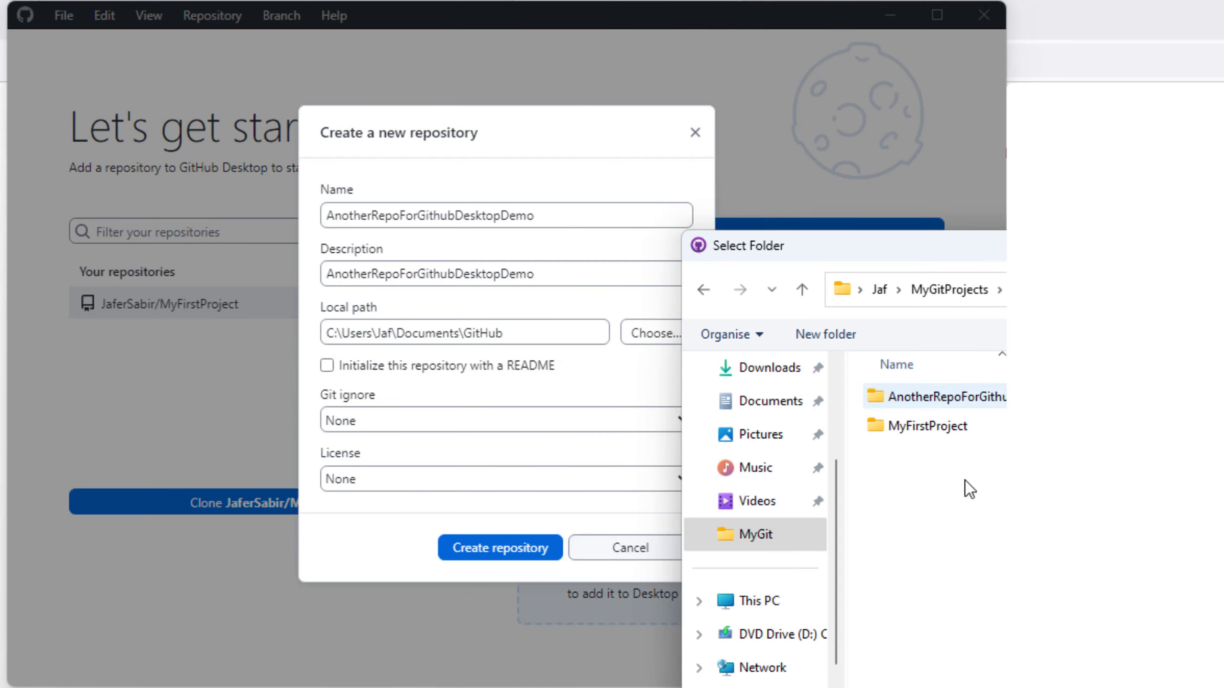
pyautogui.click(959, 397)
pyautogui.press('Return')
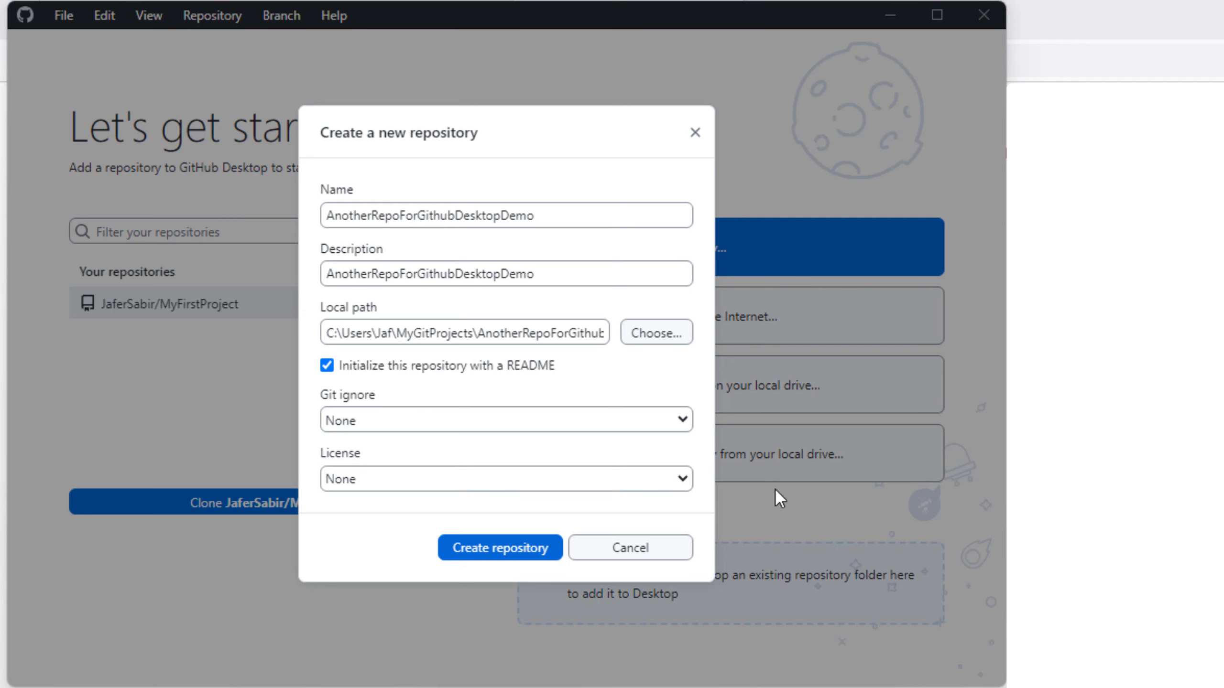
# Set the new repository's license to MIT License and create the repository.
pyautogui.click(687, 482)
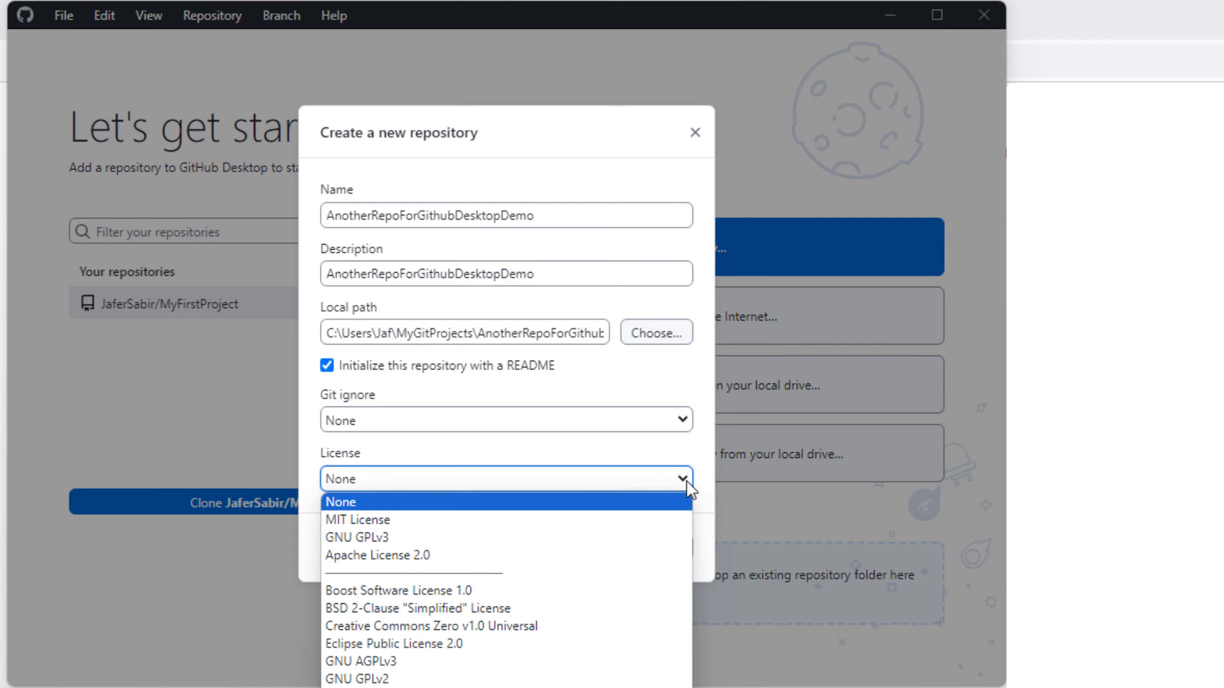
pyautogui.click(407, 520)
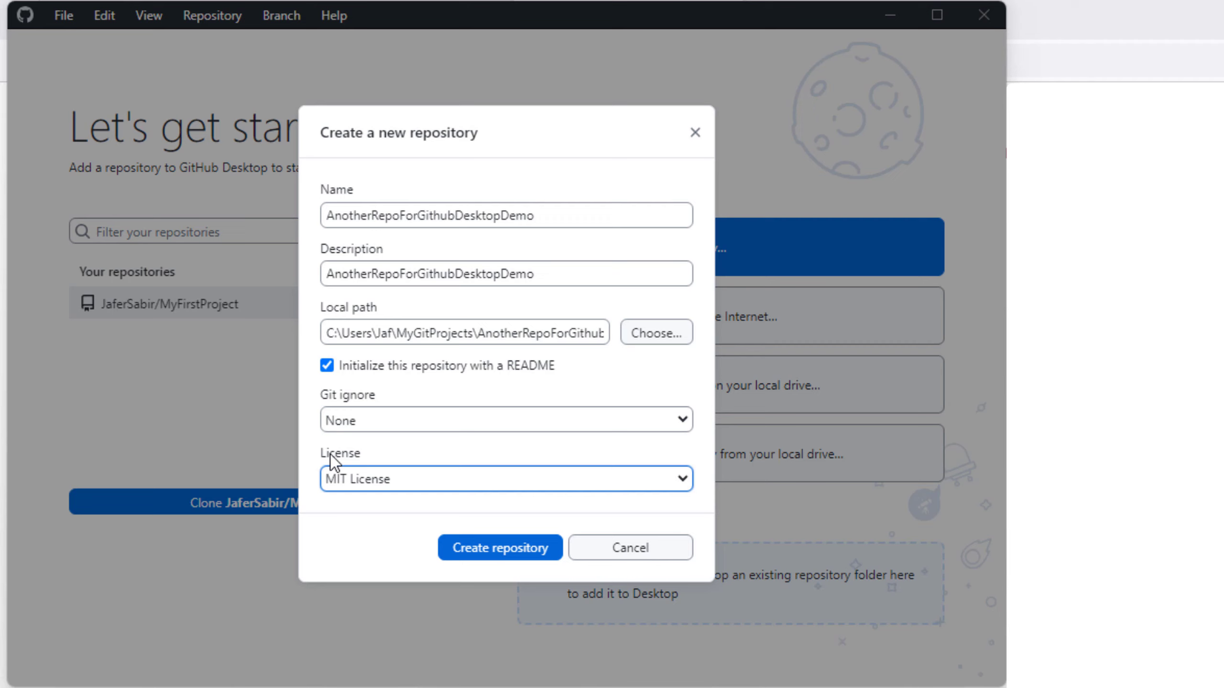
pyautogui.click(687, 474)
pyautogui.click(509, 547)
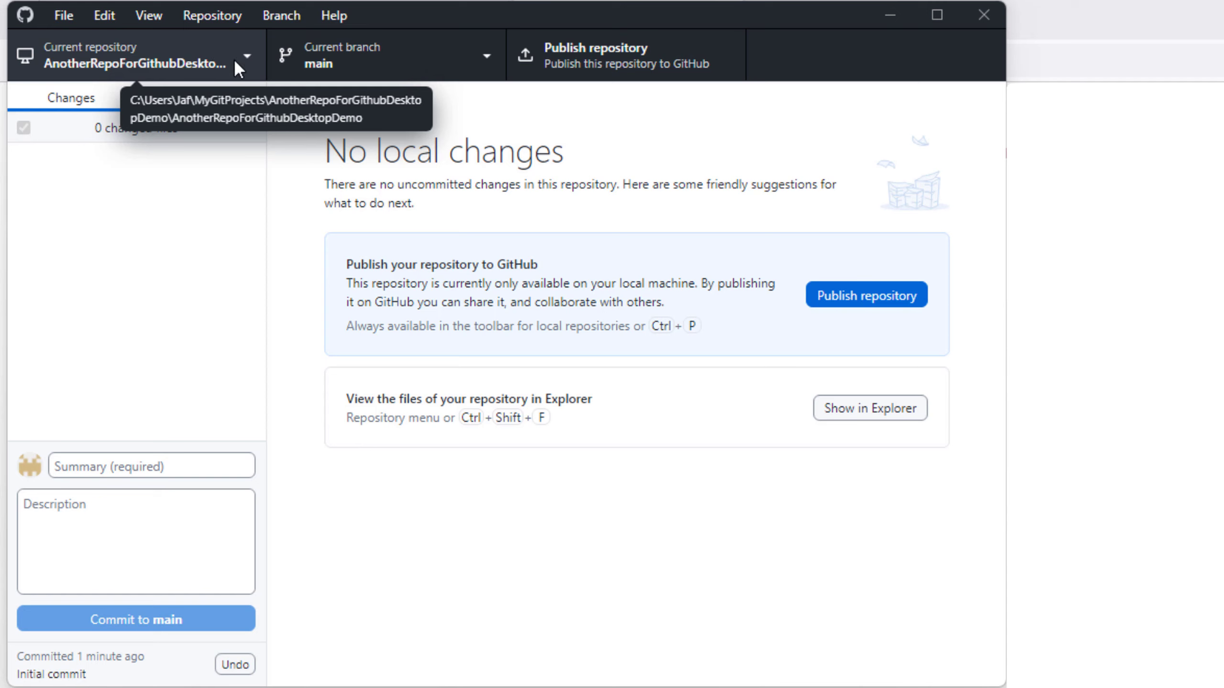
# Check the list of branches available in the current repository.
pyautogui.click(475, 61)
pyautogui.click(490, 58)
pyautogui.click(490, 58)
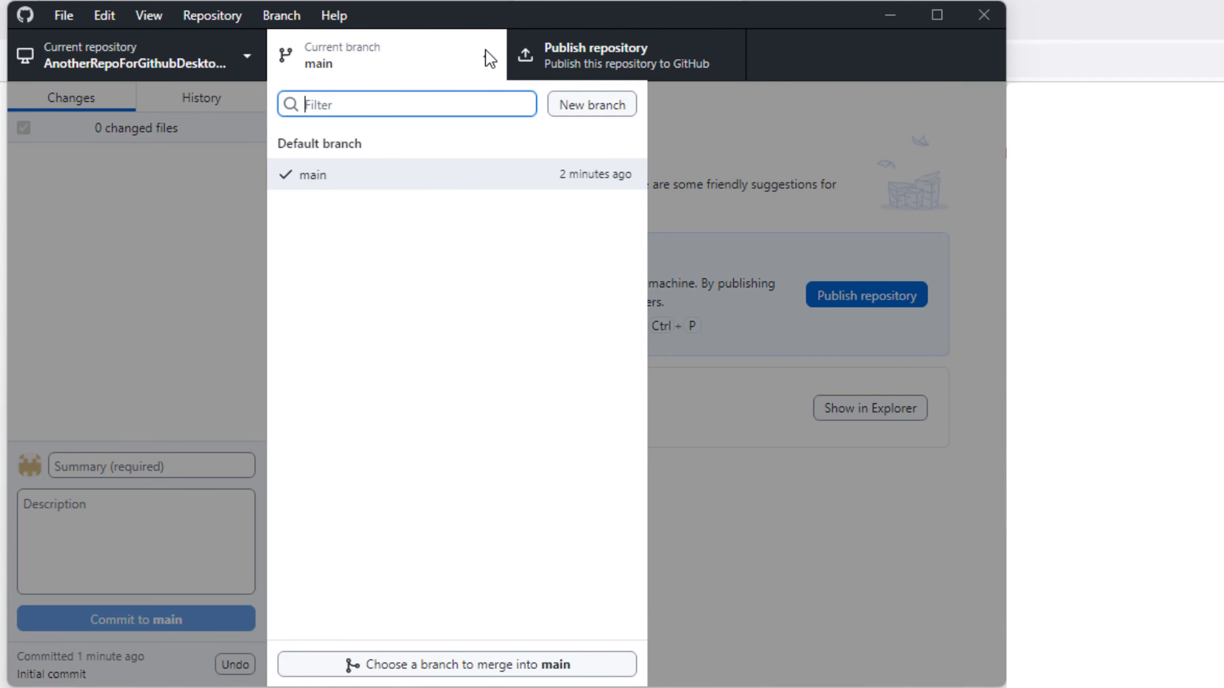
pyautogui.click(490, 58)
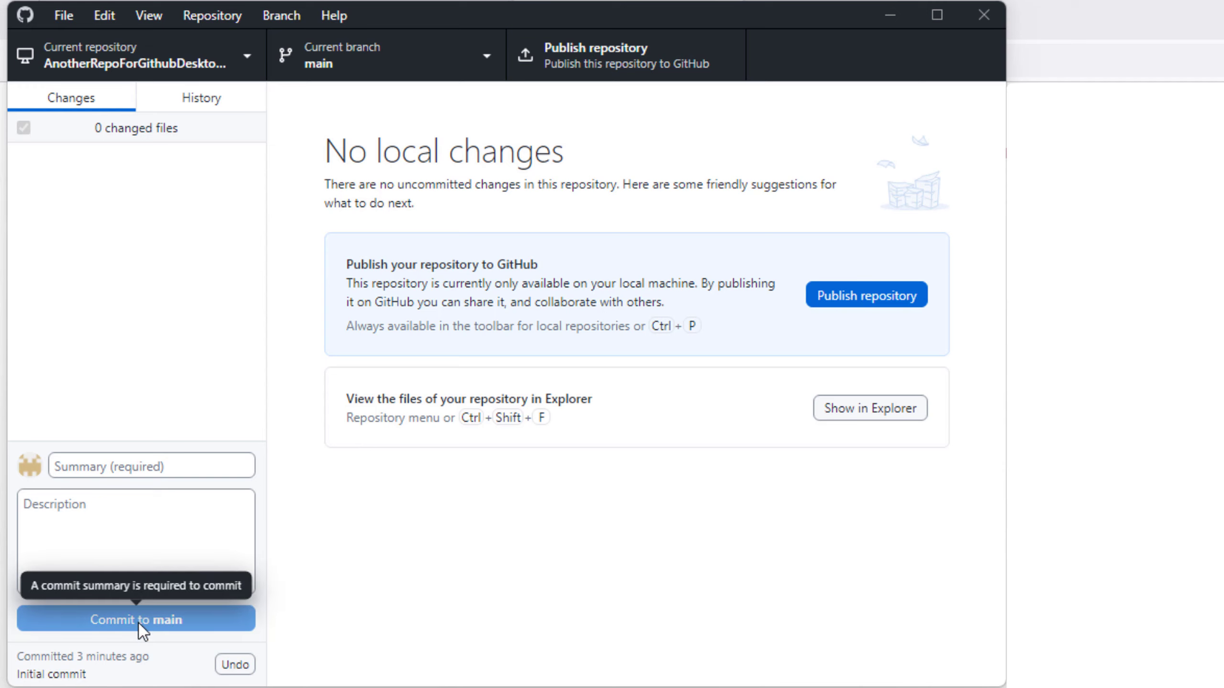
# Examine the initial commit's .gitattributes changes in the repository history, and return to the uncommitted changes view.
pyautogui.click(201, 101)
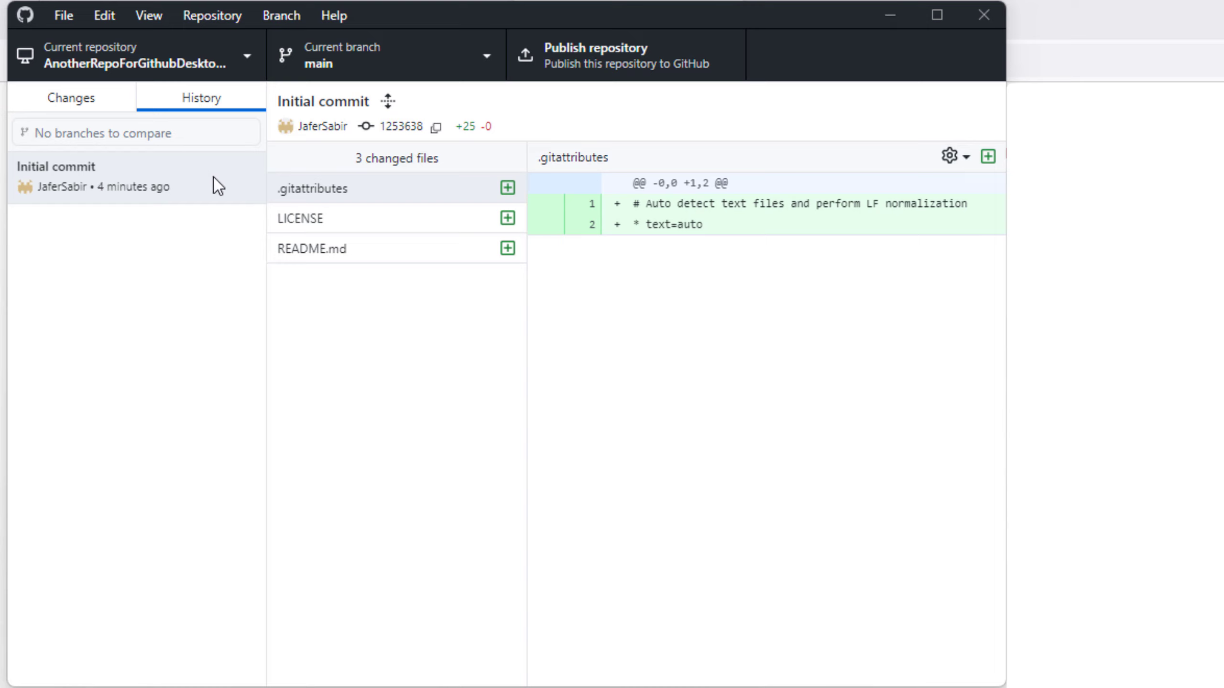
pyautogui.click(507, 191)
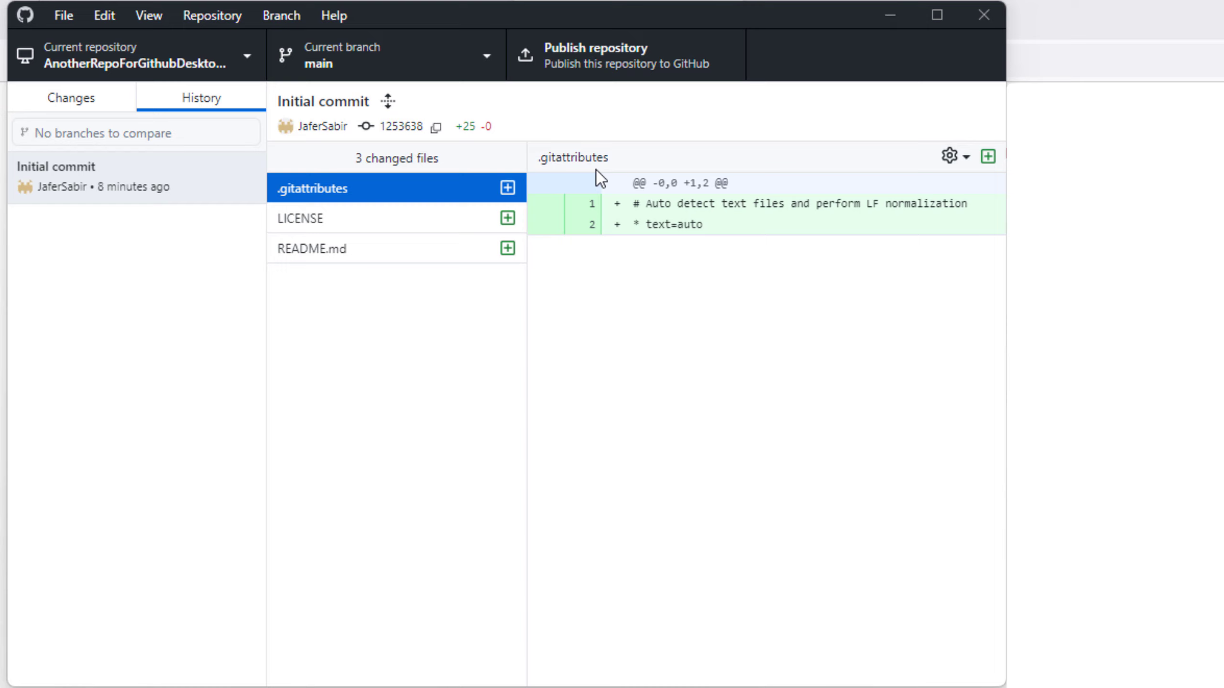
pyautogui.click(68, 95)
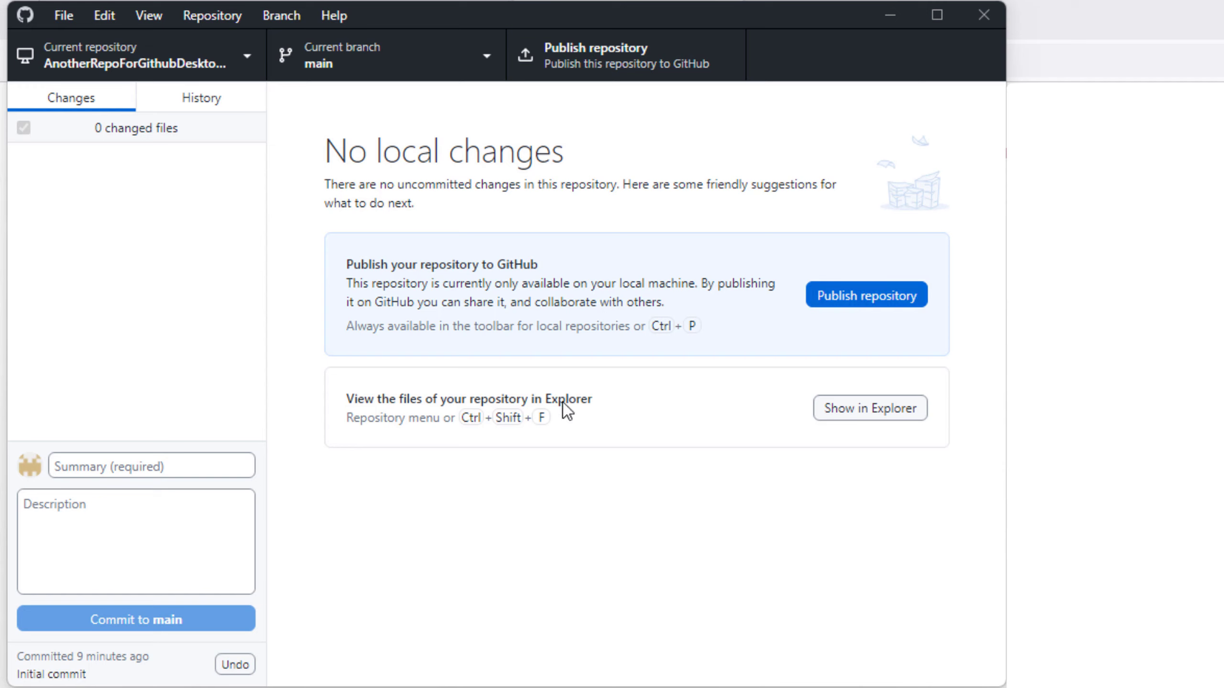
# Show the repository's files in File Explorer, compare them with the initial commit's changed files in the history, and return to the changes view.
pyautogui.click(864, 409)
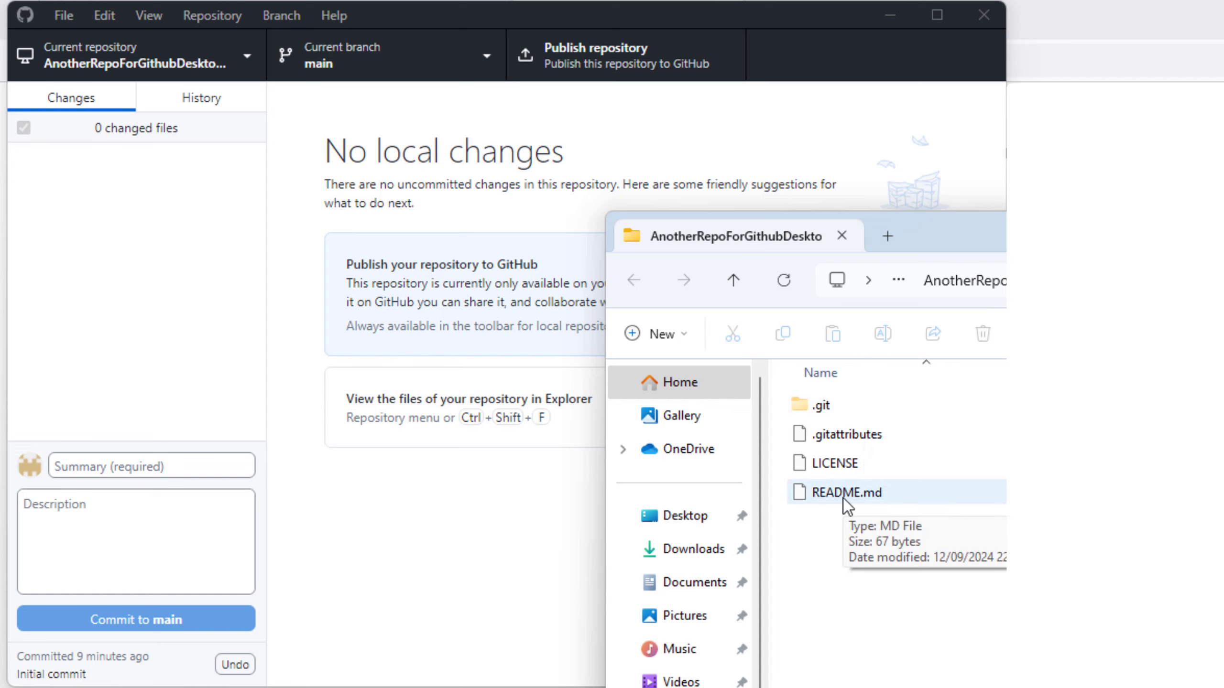
pyautogui.click(203, 107)
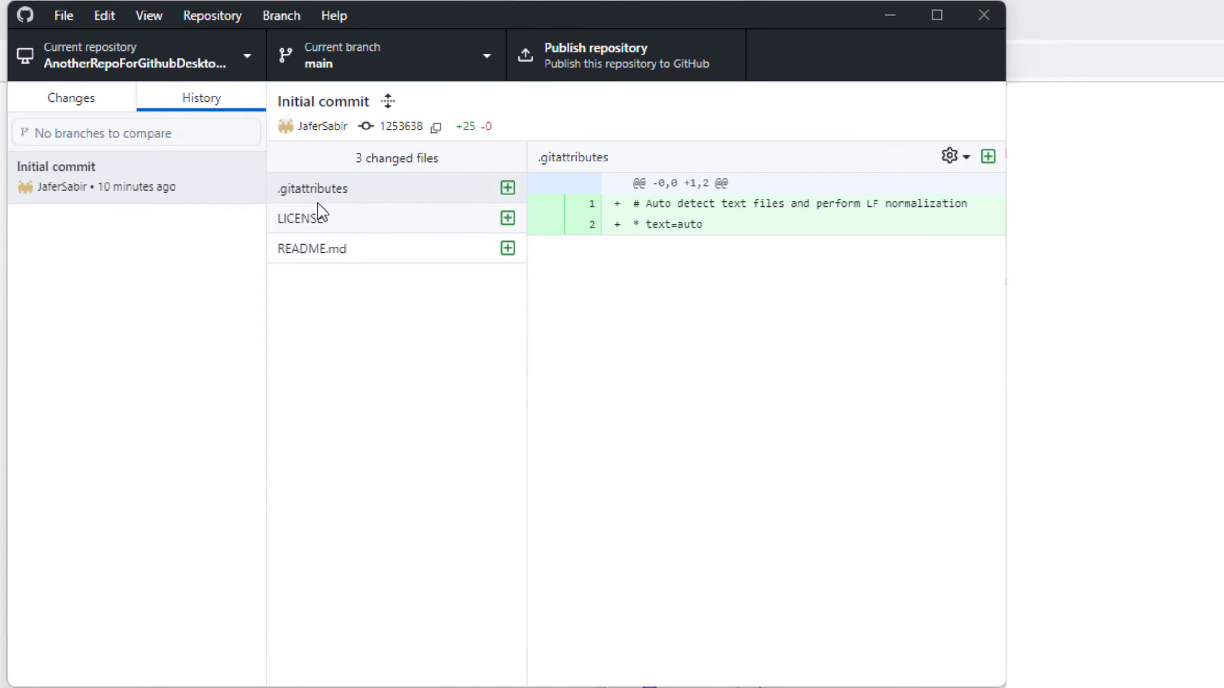
pyautogui.click(77, 99)
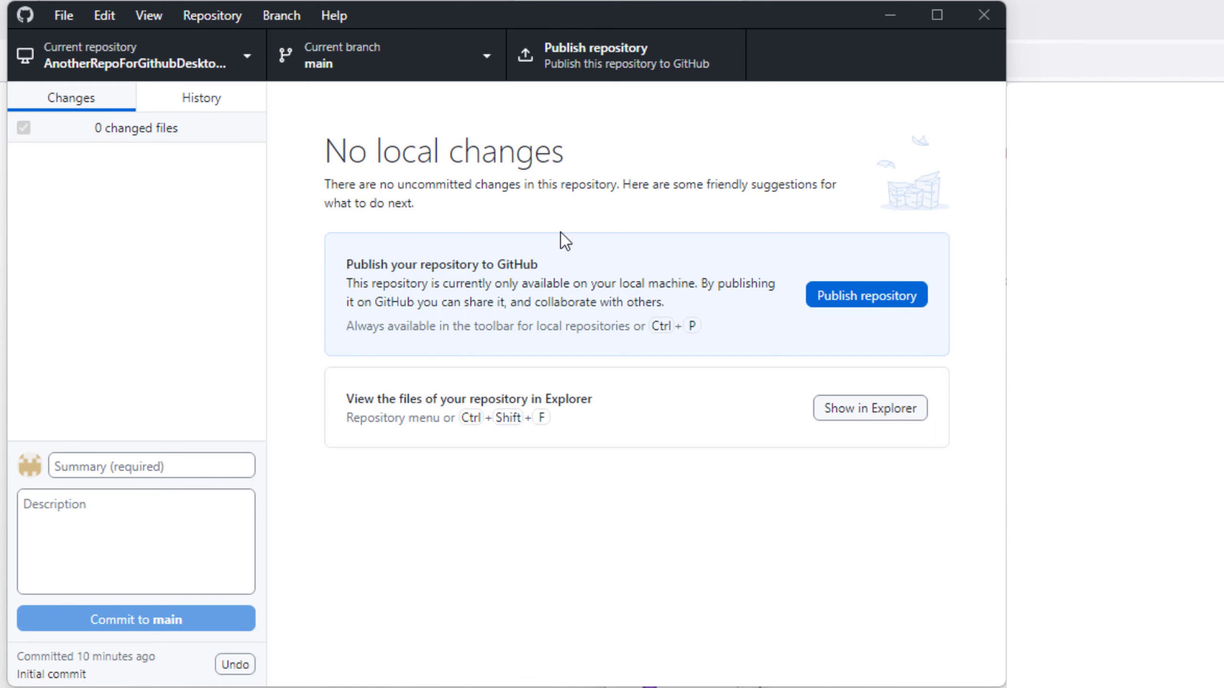
# Switch to File Explorer and create a text file named MyTestFileForGitHubDesktop in the repository folder.
pyautogui.click(722, 687)
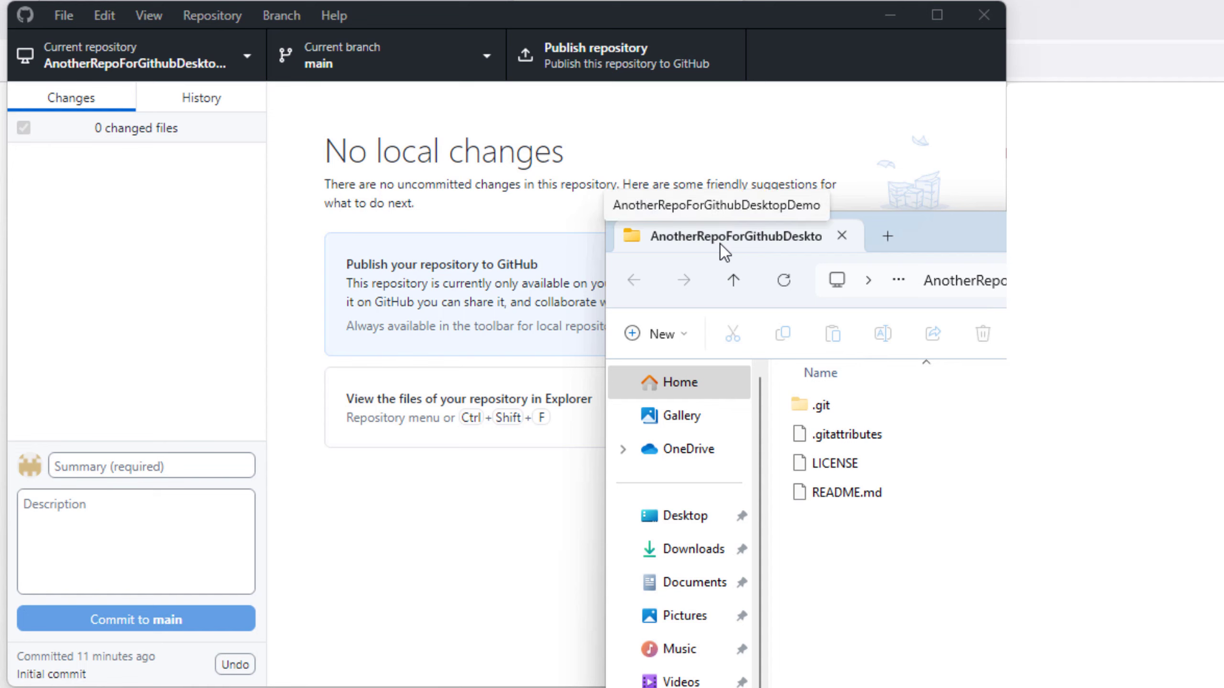
pyautogui.rightClick(899, 528)
pyautogui.write('My')
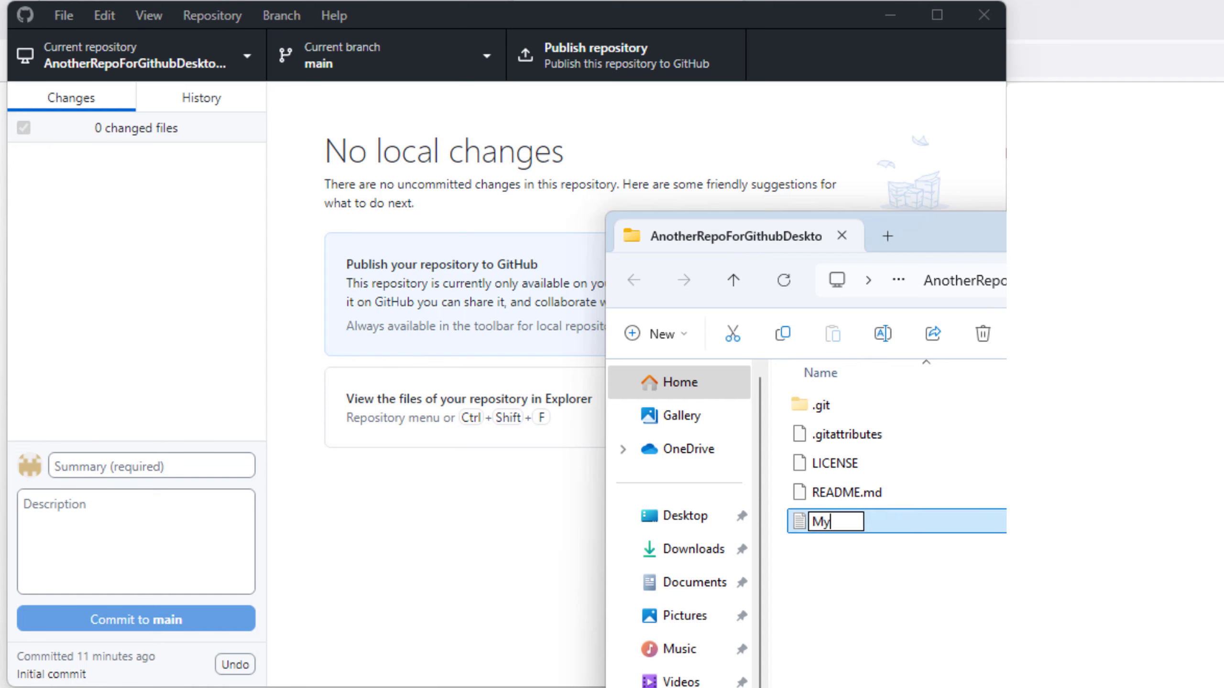
pyautogui.write('TestFileForGitHubDesktop')
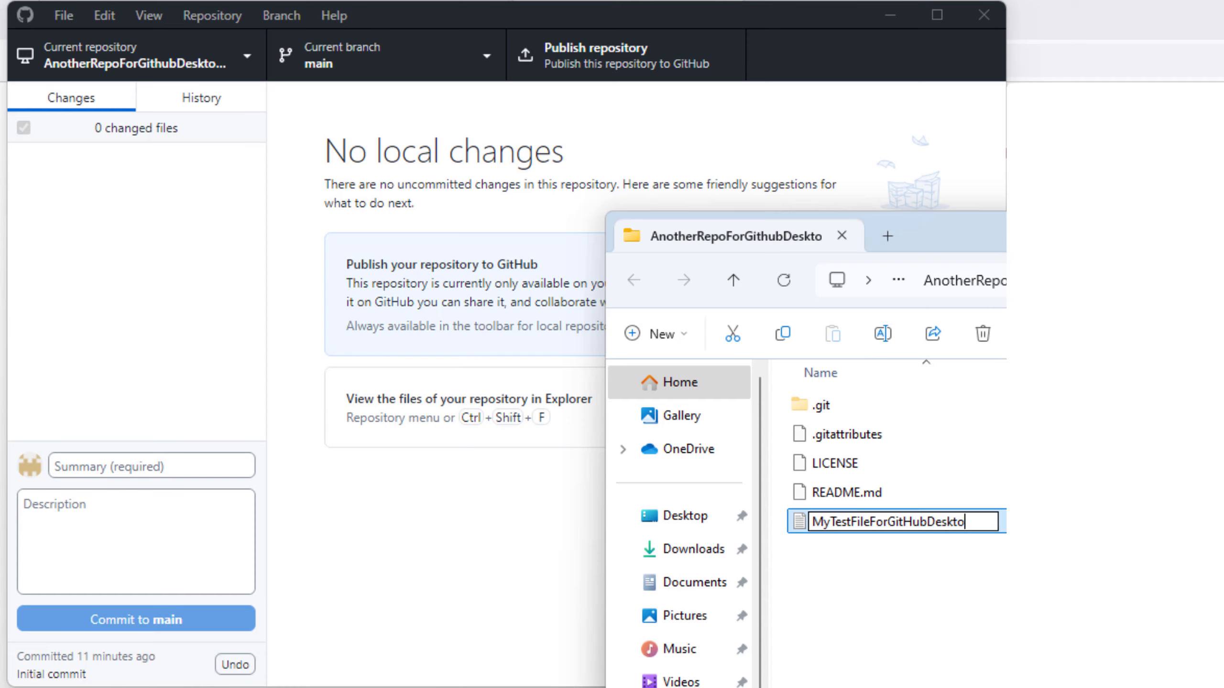
pyautogui.press('Return')
# Write "Test my file" in MyTestFileForGitHubDesktop, save and close it, and return to GitHub Desktop to view the change.
pyautogui.doubleClick(967, 530)
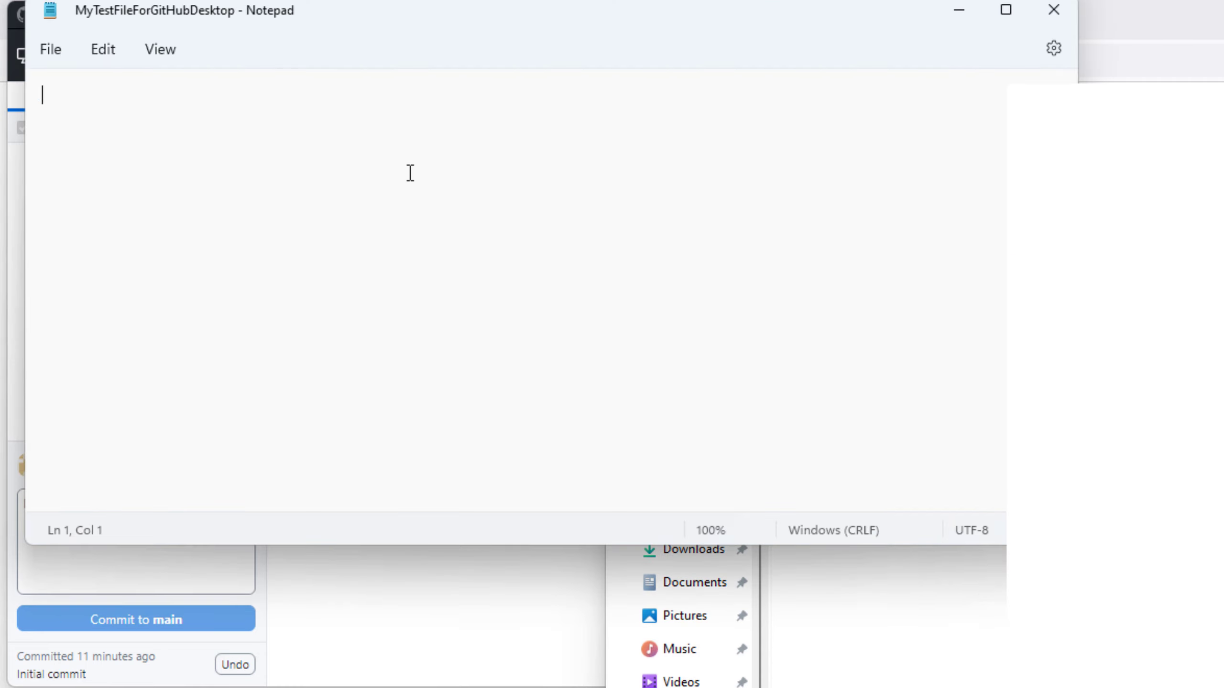
pyautogui.write('Test my file')
pyautogui.hotkey('ctrl', 'a')
pyautogui.hotkey('ctrl', 's')
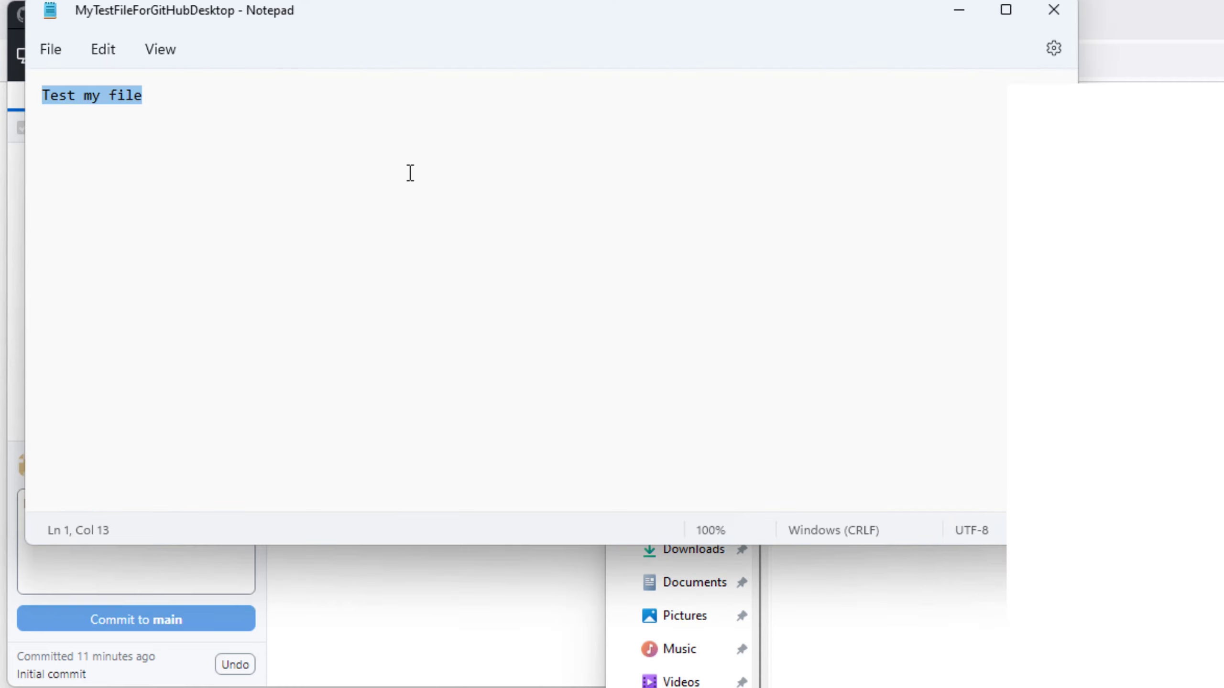
pyautogui.click(1054, 11)
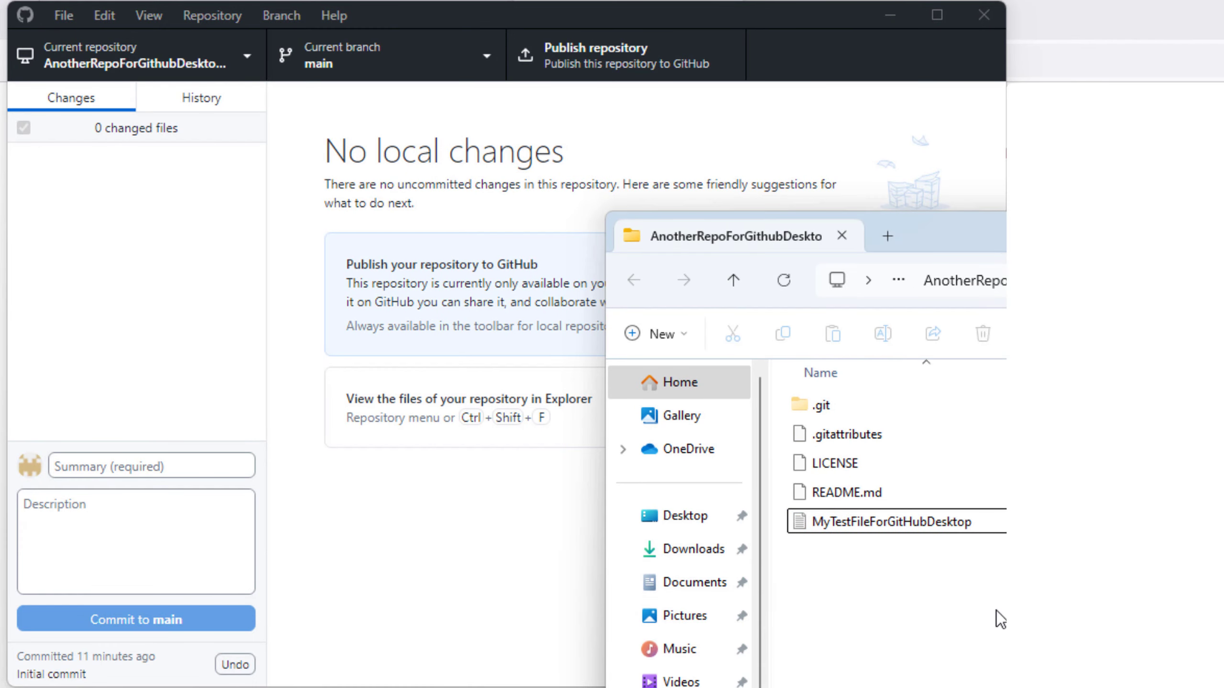
pyautogui.click(445, 577)
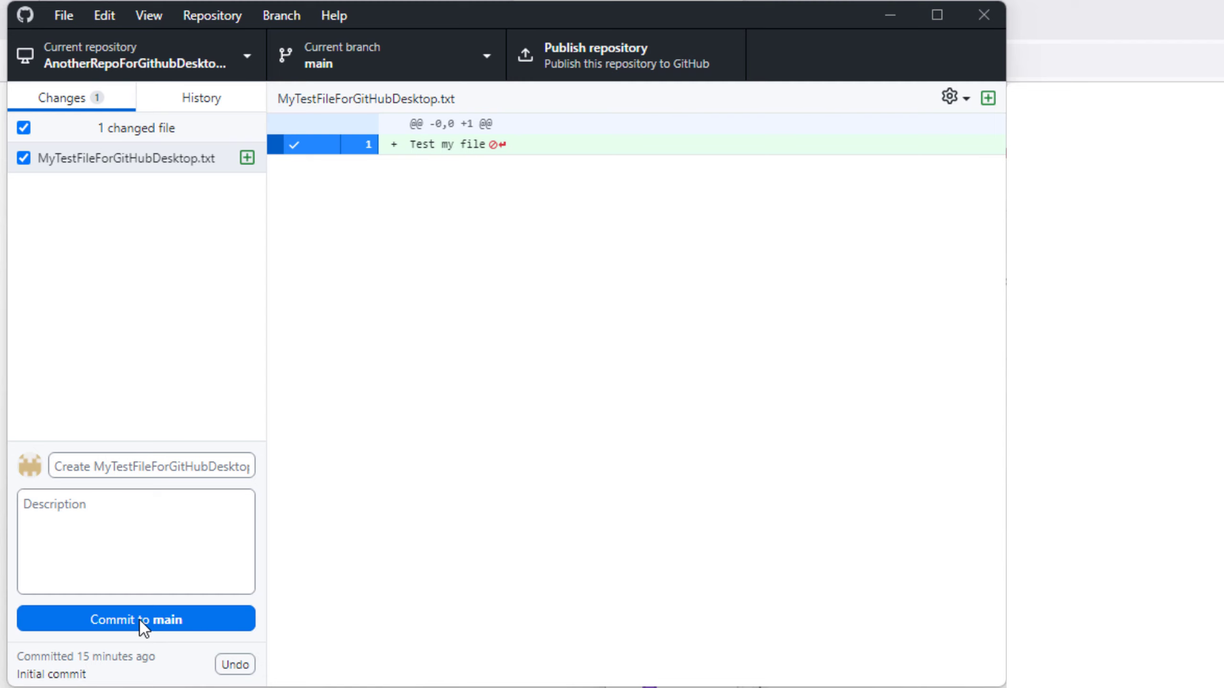
# Reopen MyTestFileForGitHubDesktop from File Explorer, add a second line reading "Another change", and save and close the file.
pyautogui.hotkey('alt', 'Tab')
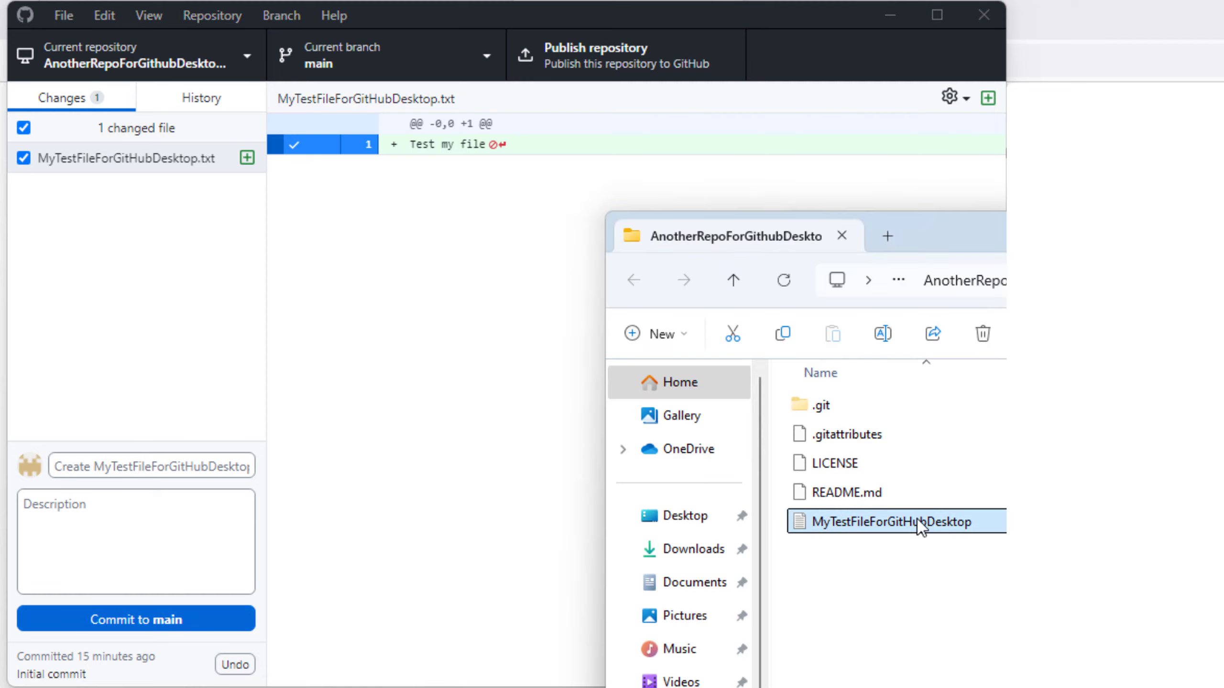
pyautogui.doubleClick(921, 525)
pyautogui.press('Return')
pyautogui.write('Another change')
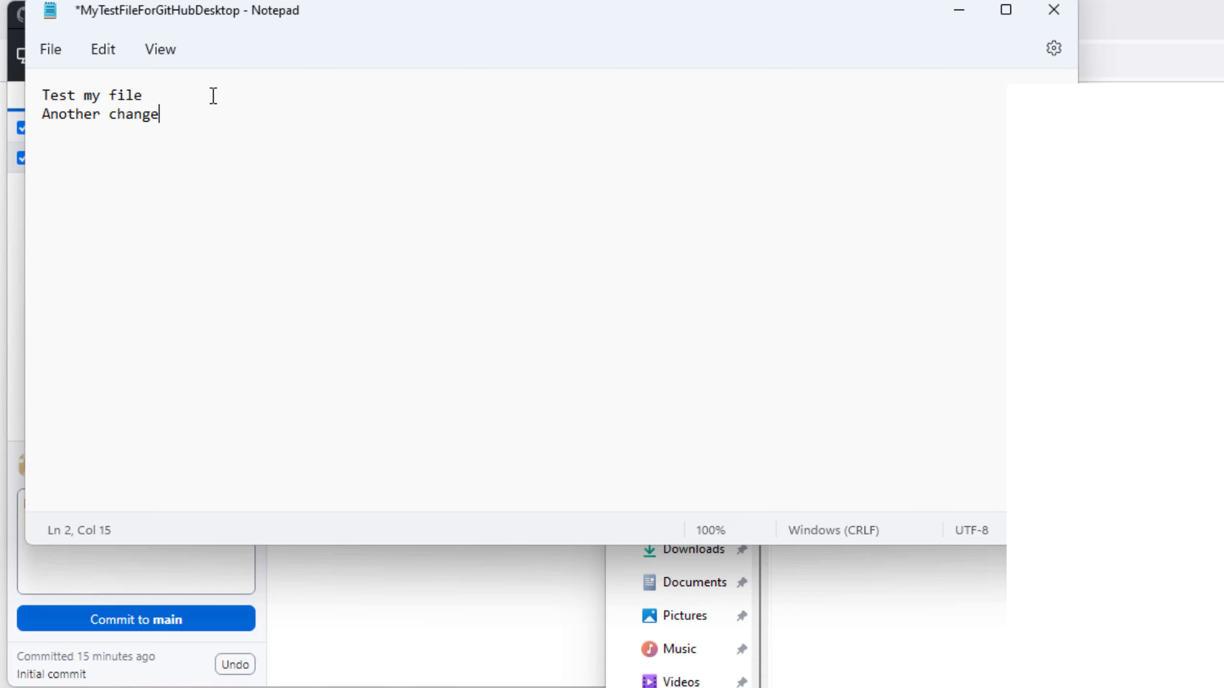
pyautogui.hotkey('ctrl', 's')
pyautogui.click(1043, 22)
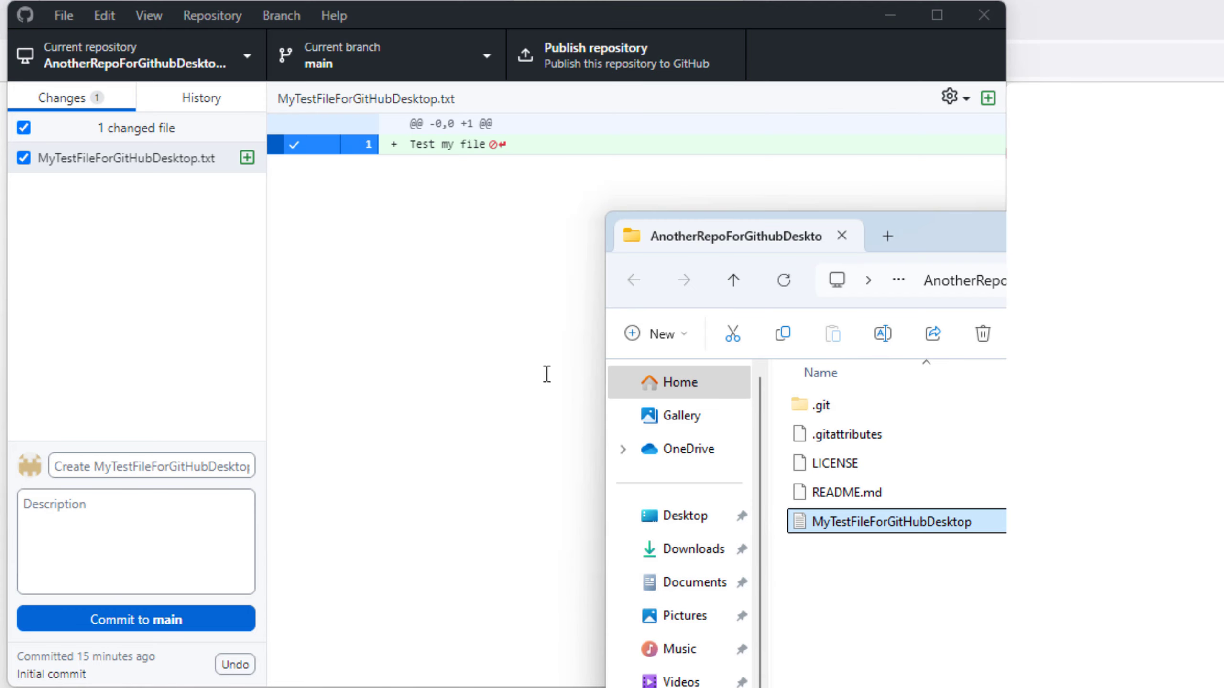
# Return to GitHub Desktop and commit the new file to main with the description "added new file and made a change".
pyautogui.click(144, 348)
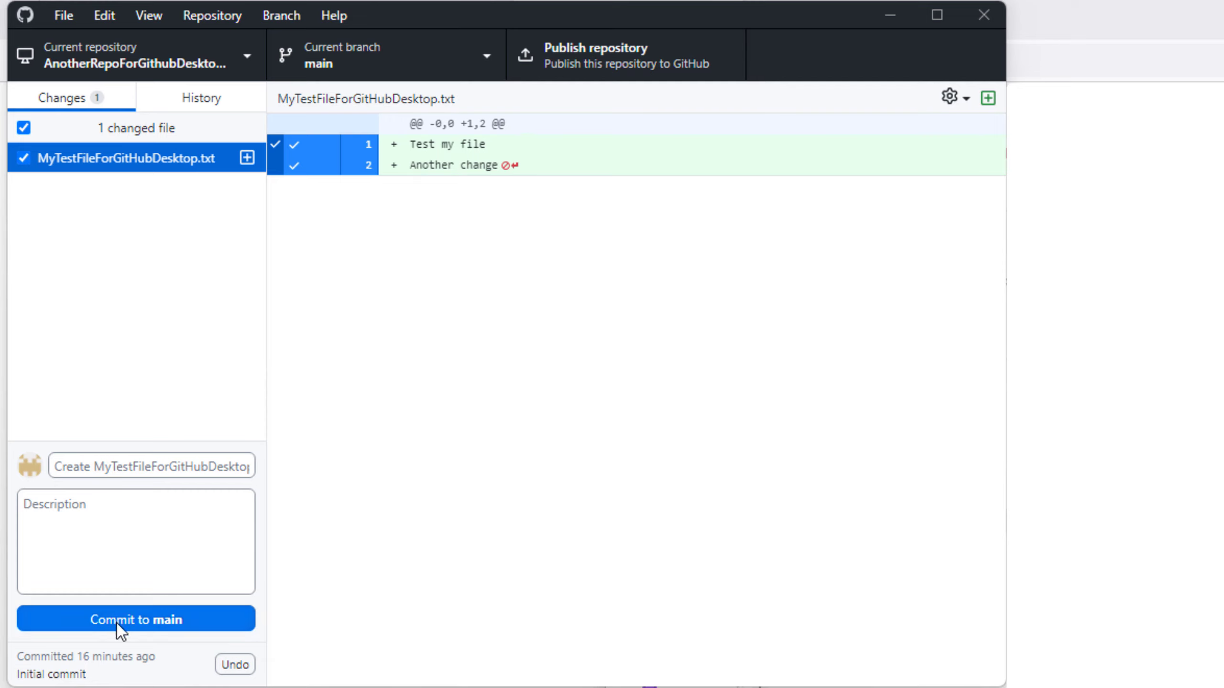
pyautogui.click(144, 532)
pyautogui.write('added new file and made a change')
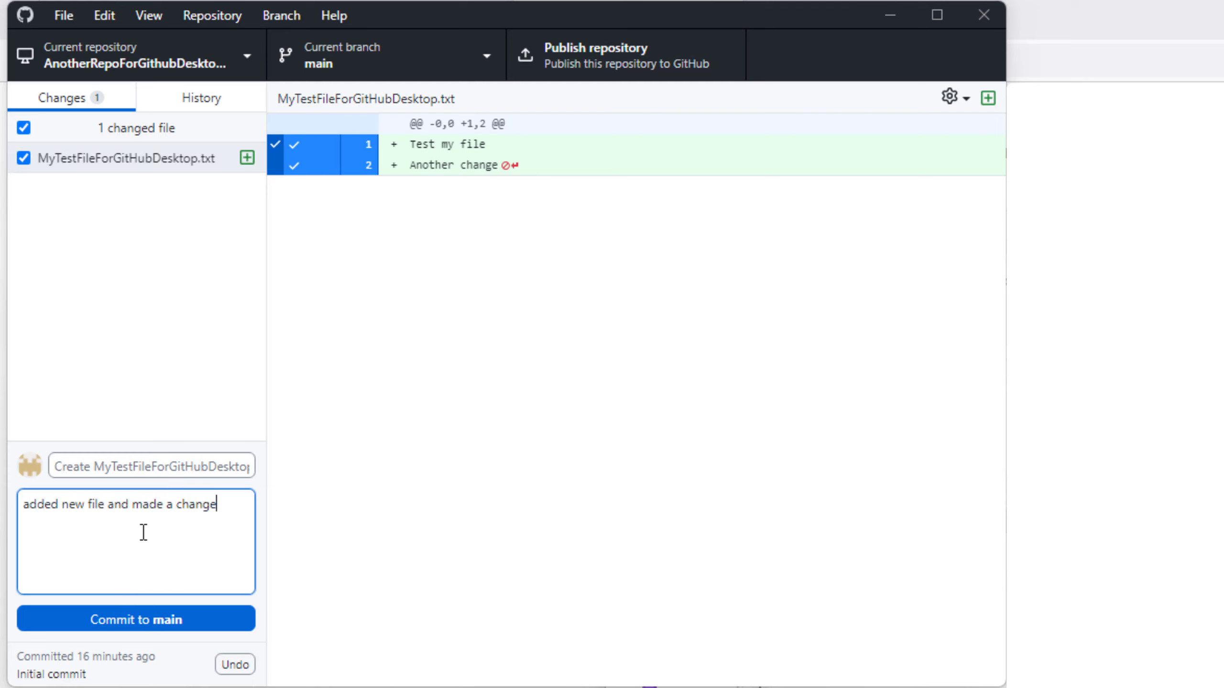
pyautogui.click(129, 625)
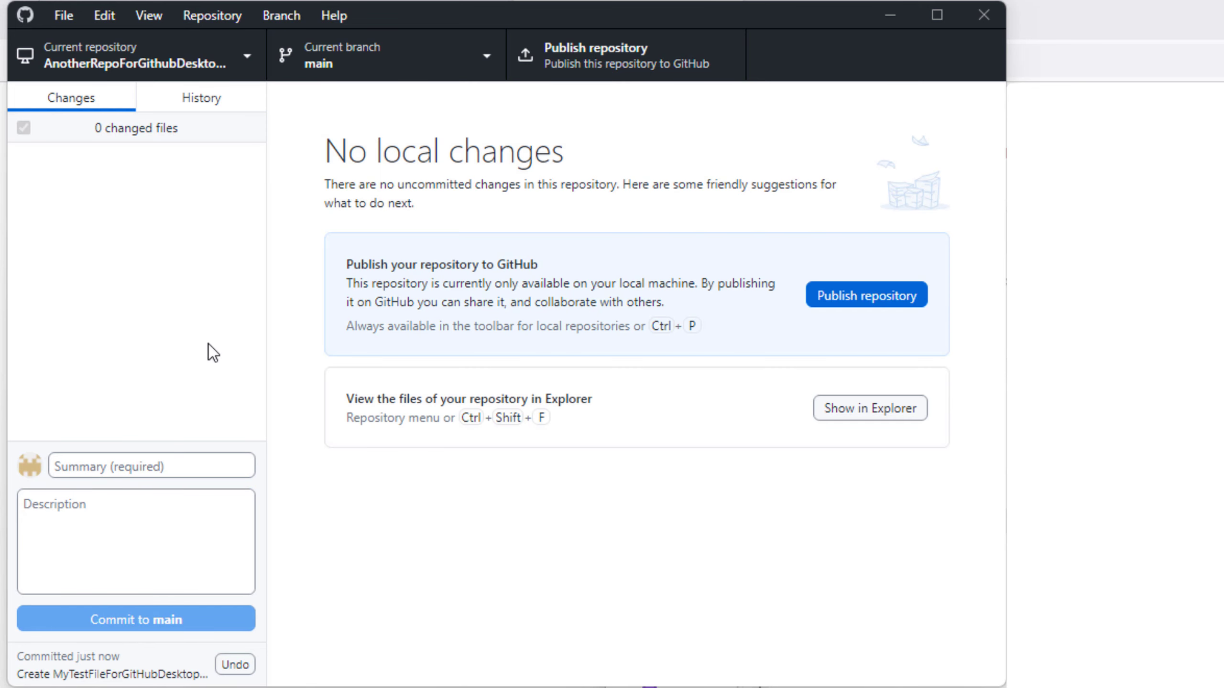
# Check the commits and their times in the repository history, and return to the uncommitted changes view.
pyautogui.click(203, 96)
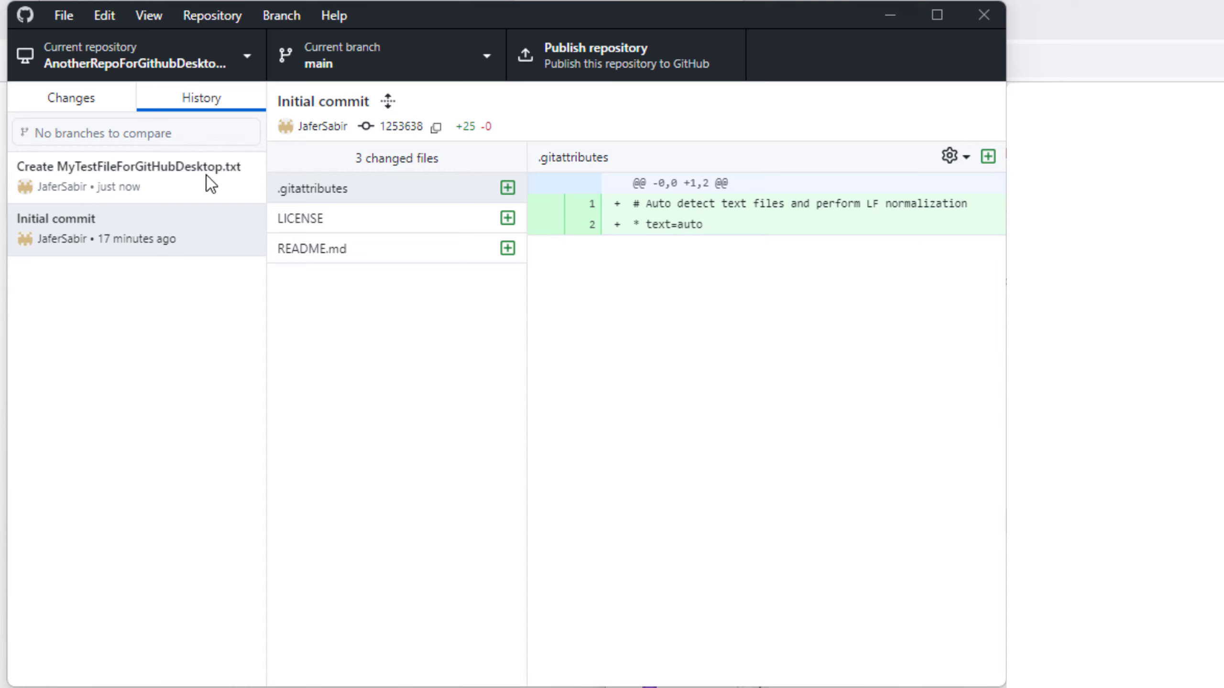
pyautogui.moveTo(128, 191)
pyautogui.moveTo(147, 245)
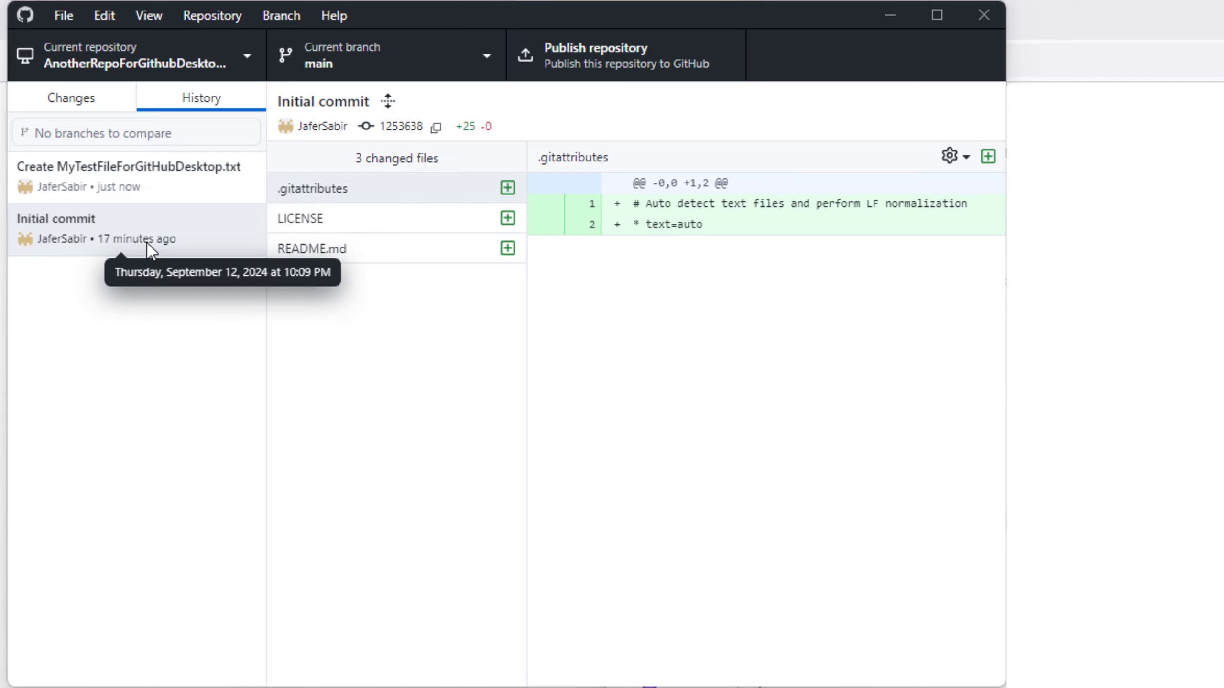
pyautogui.click(76, 95)
# Switch to the browser and reload the GitHub dashboard to check which repositories exist online.
pyautogui.click(1200, 50)
pyautogui.click(399, 31)
pyautogui.click(171, 30)
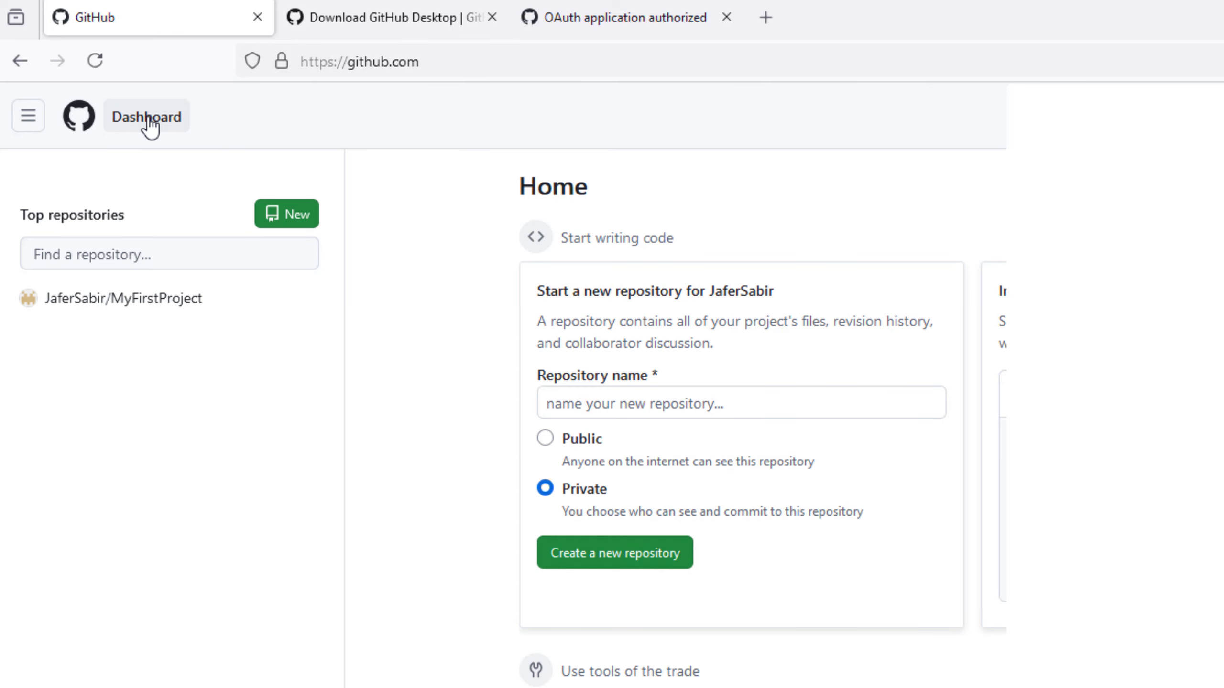
pyautogui.click(147, 121)
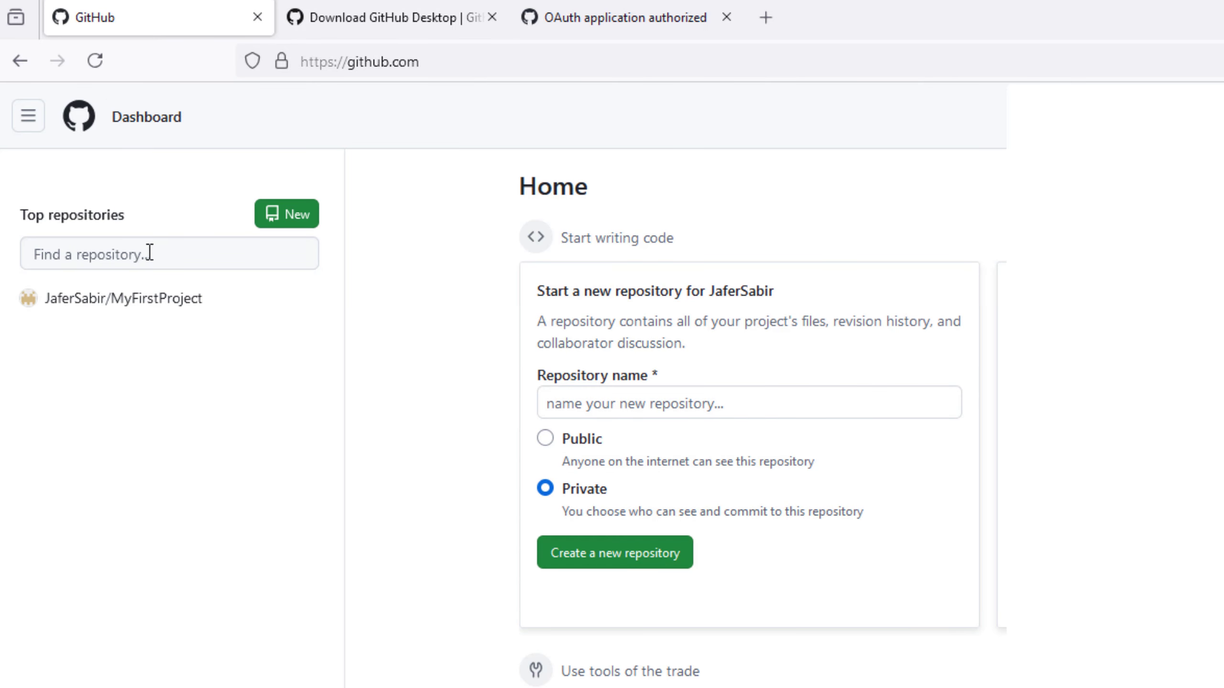
pyautogui.moveTo(180, 307)
pyautogui.moveTo(121, 301)
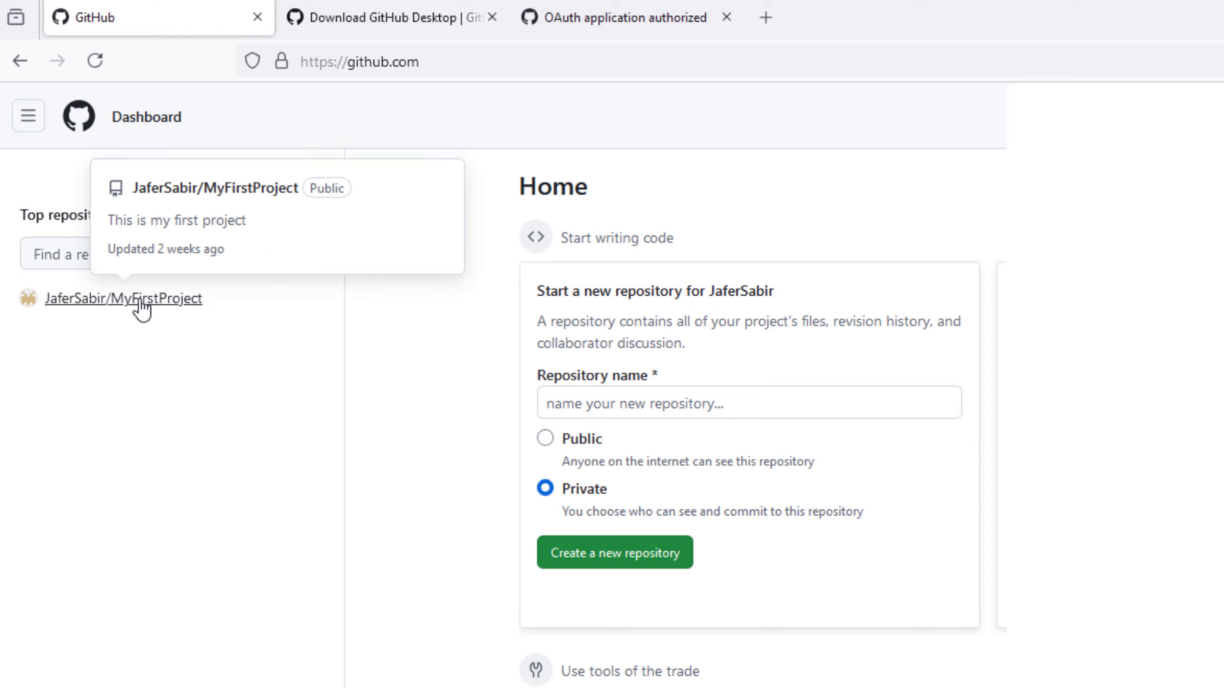
# Return to GitHub Desktop and publish the repository to GitHub.com as AnotherRepoForGithubDesktopDemo, keeping the code private.
pyautogui.hotkey('alt', 'Tab')
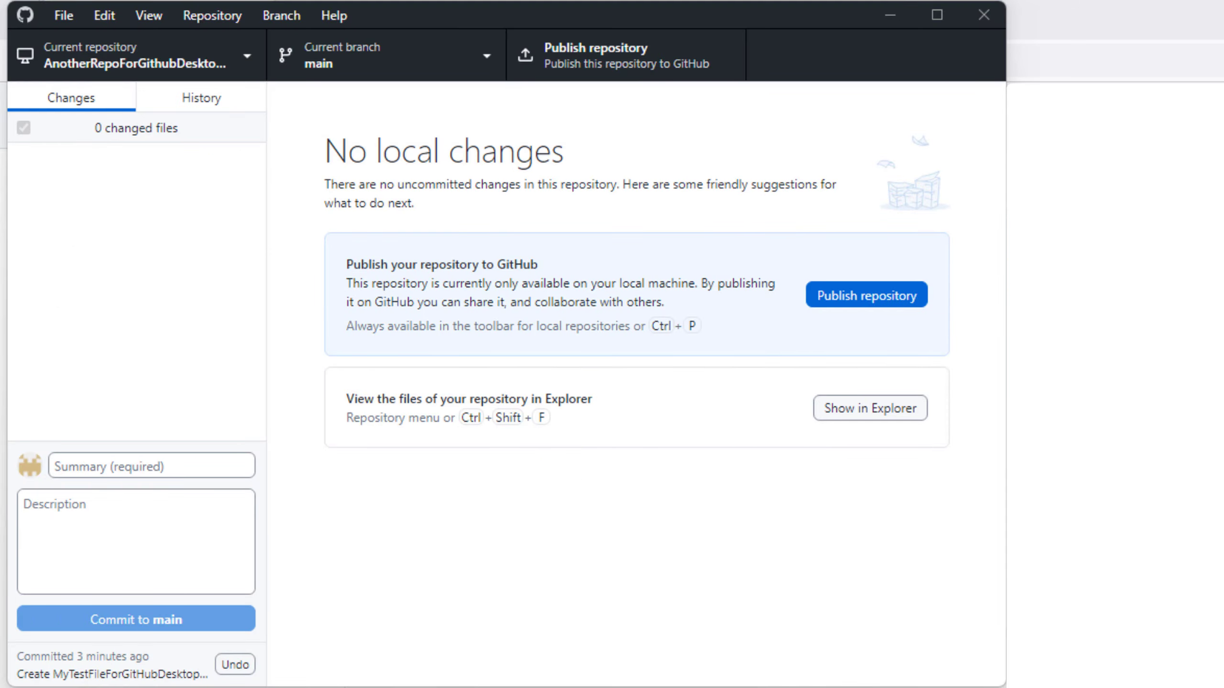
pyautogui.click(868, 295)
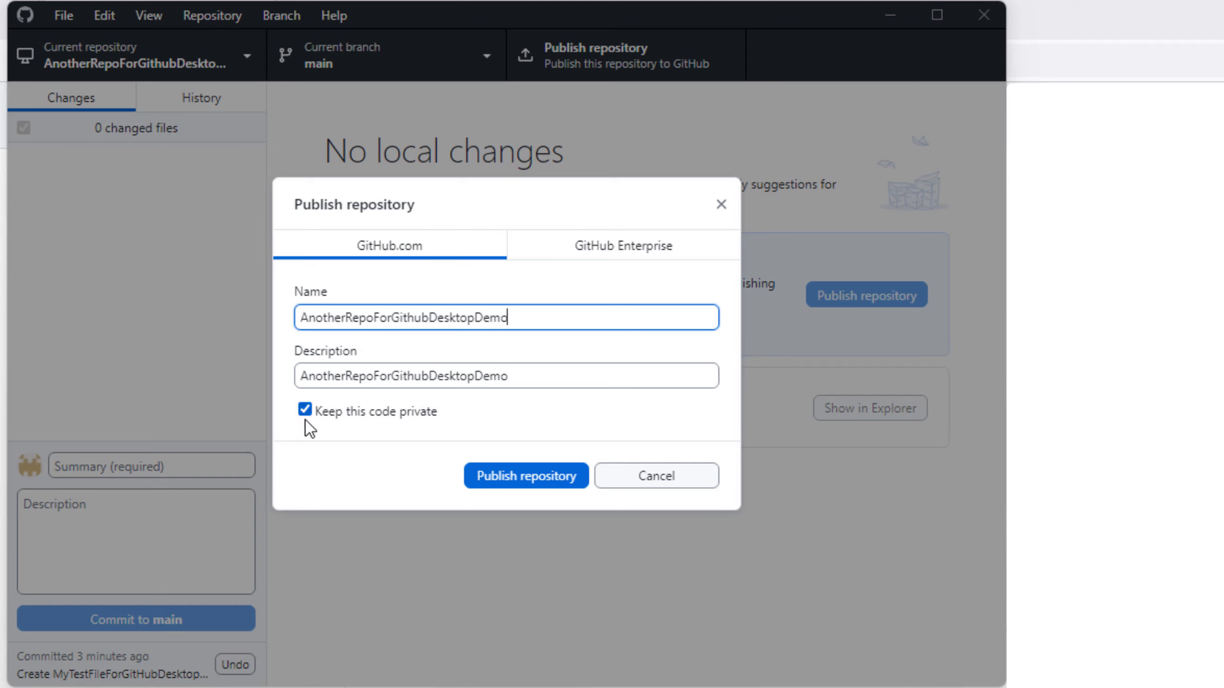
pyautogui.click(527, 470)
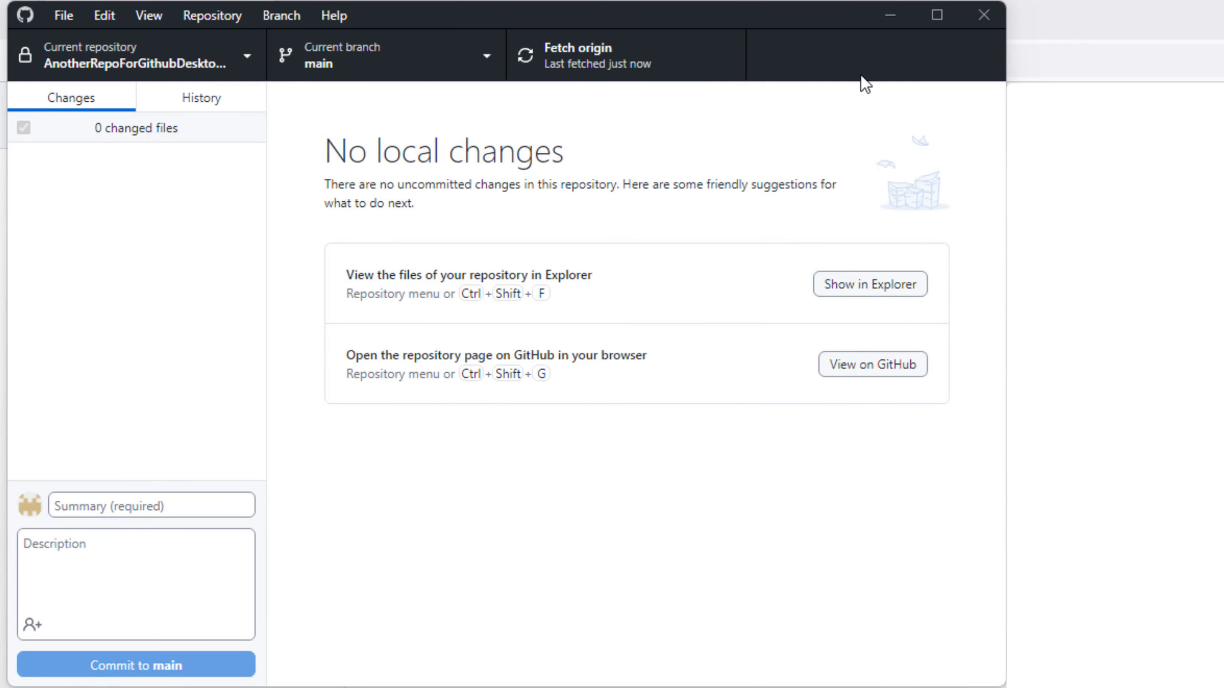
# Refresh the GitHub dashboard in the browser, open AnotherRepoForGithubDesktopDemo, and view the contents of MyTestFileForGitHubDesktop.txt.
pyautogui.click(1156, 3)
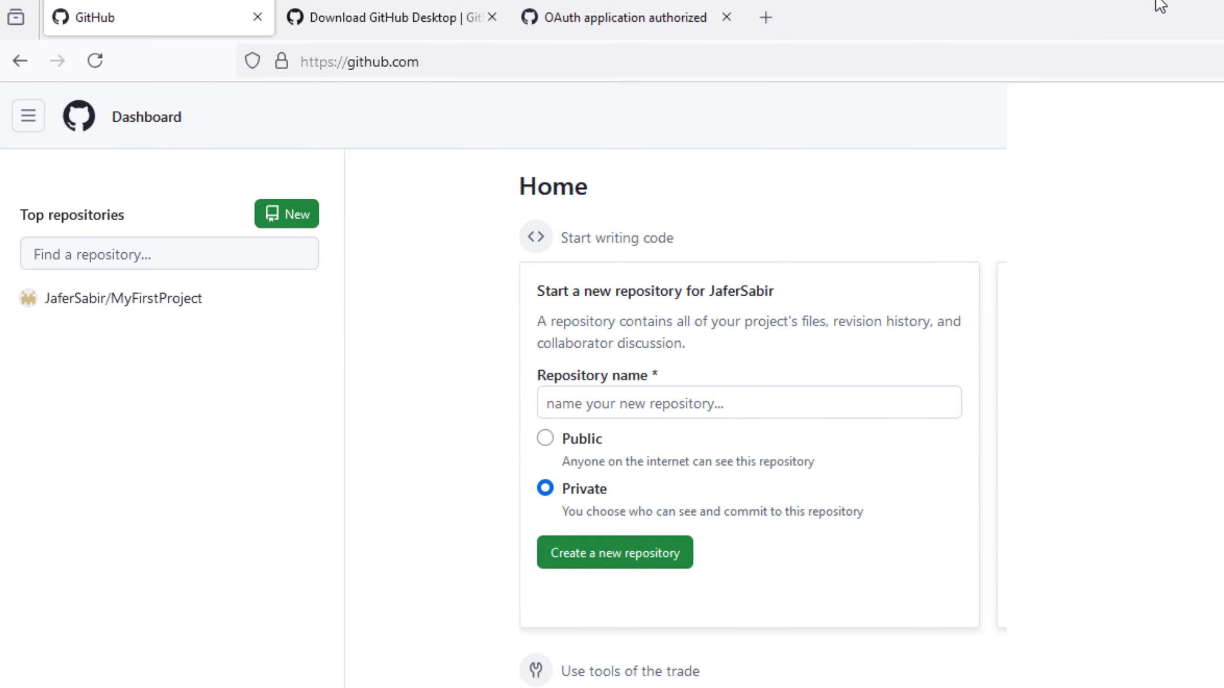
pyautogui.click(137, 126)
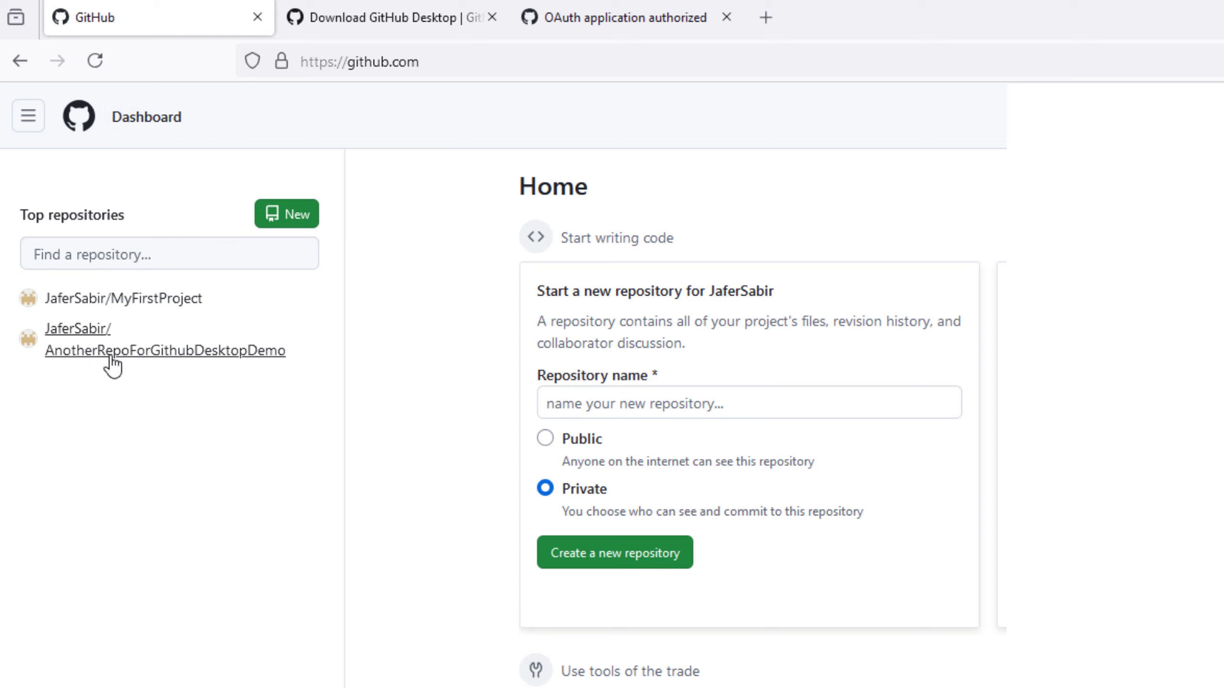
pyautogui.click(179, 369)
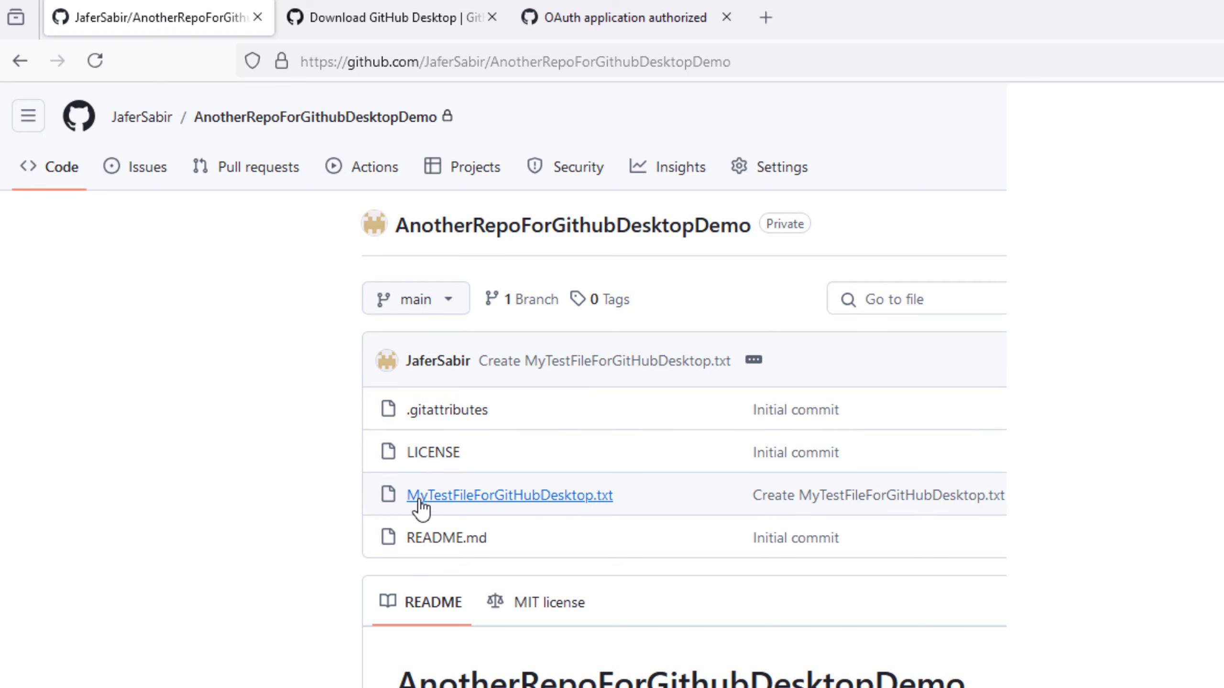
pyautogui.click(534, 496)
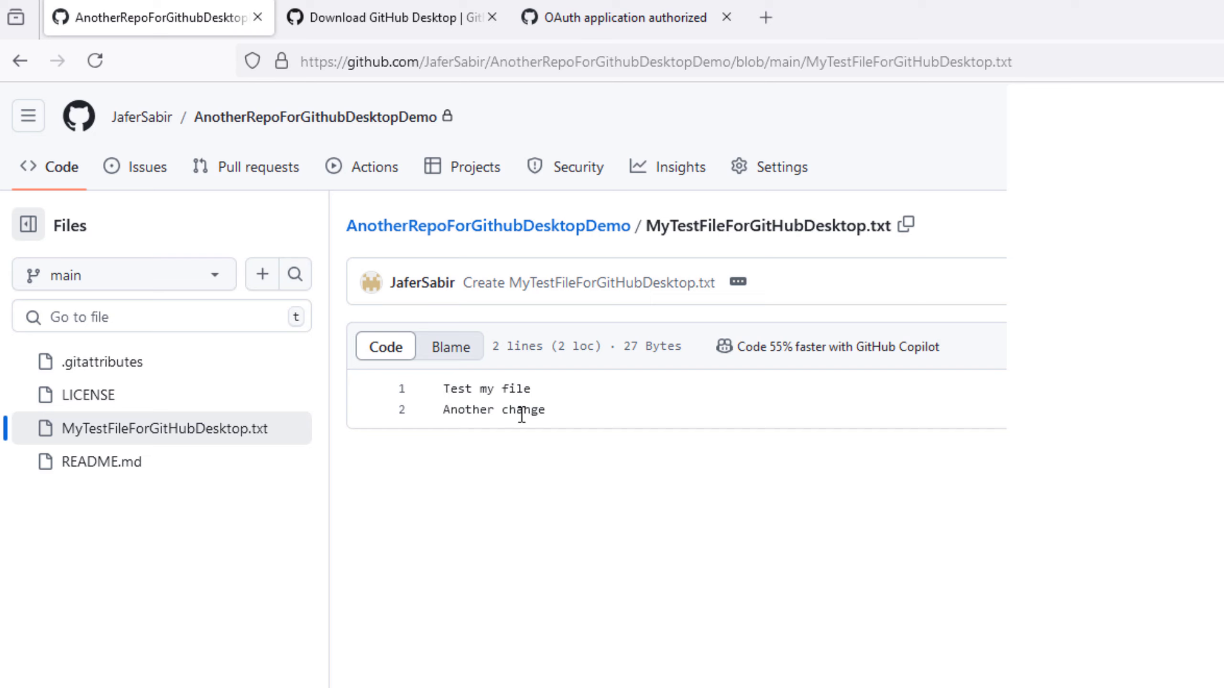
# Return to GitHub Desktop and add the existing local repository in the MyGit folder.
pyautogui.hotkey('alt', 'Tab')
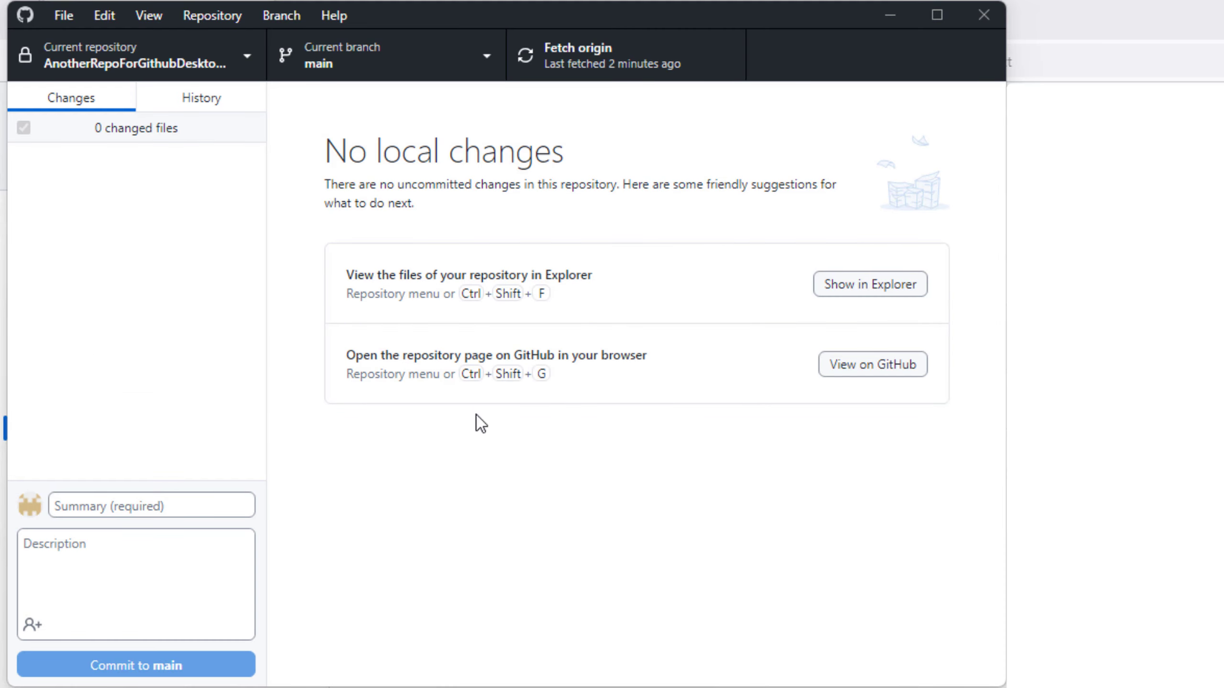
pyautogui.click(68, 19)
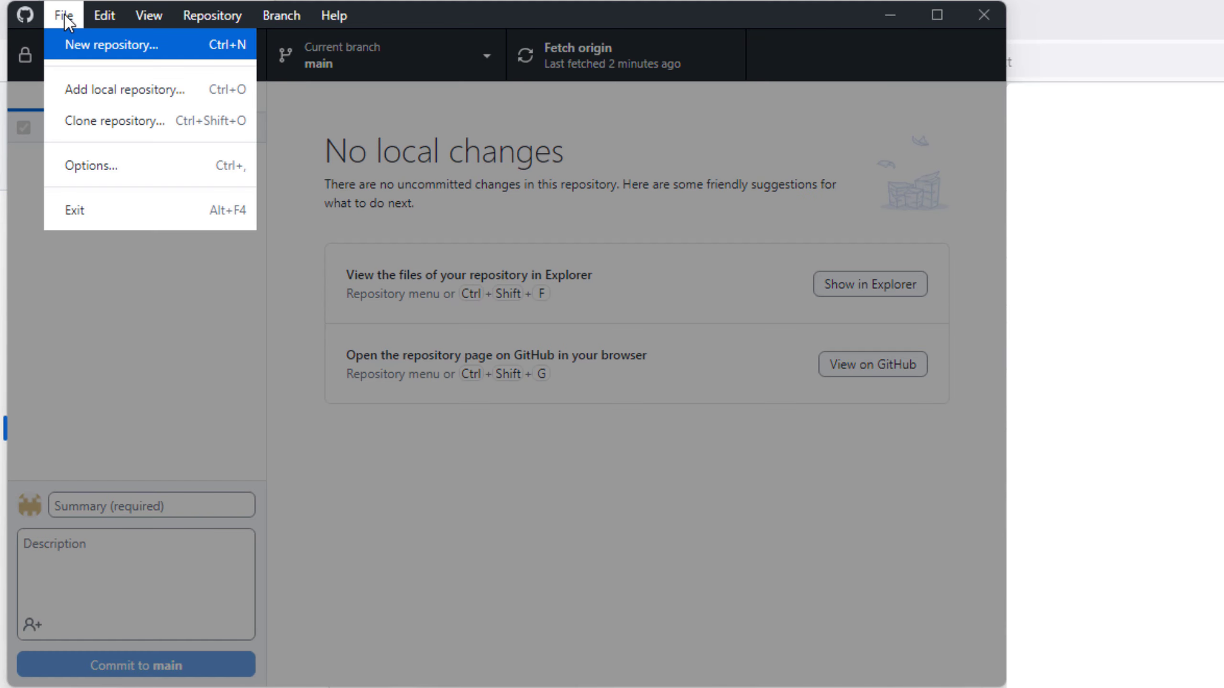
pyautogui.click(115, 85)
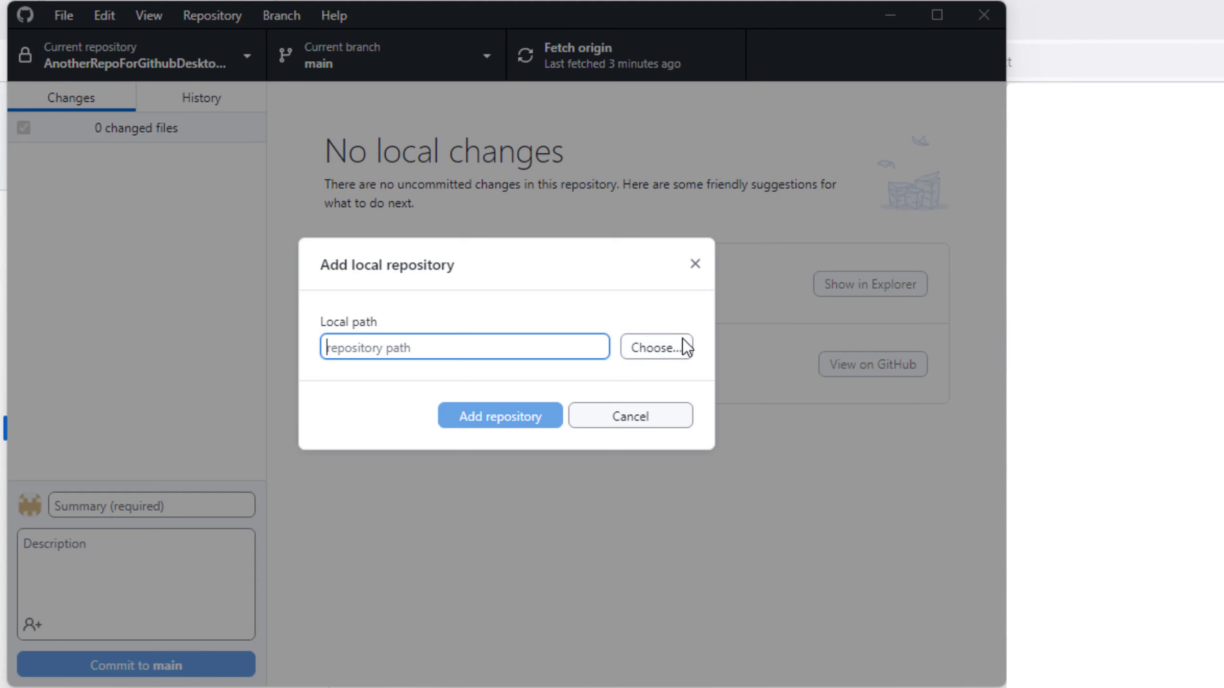
pyautogui.click(665, 350)
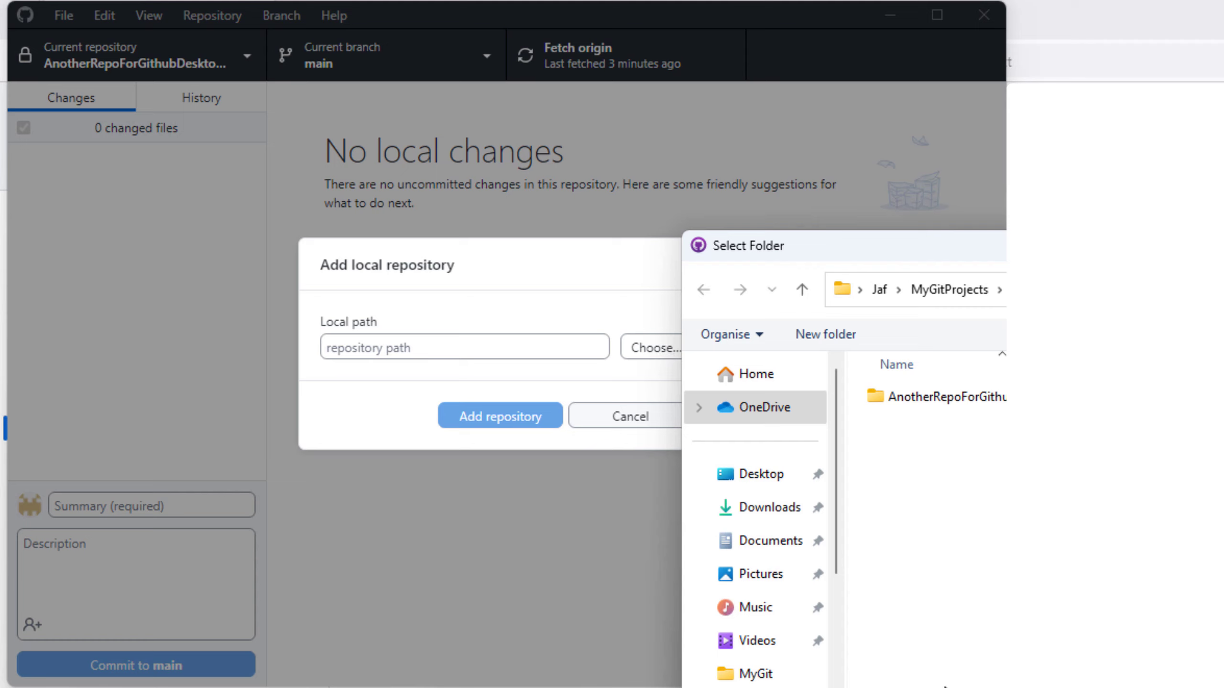
pyautogui.click(755, 676)
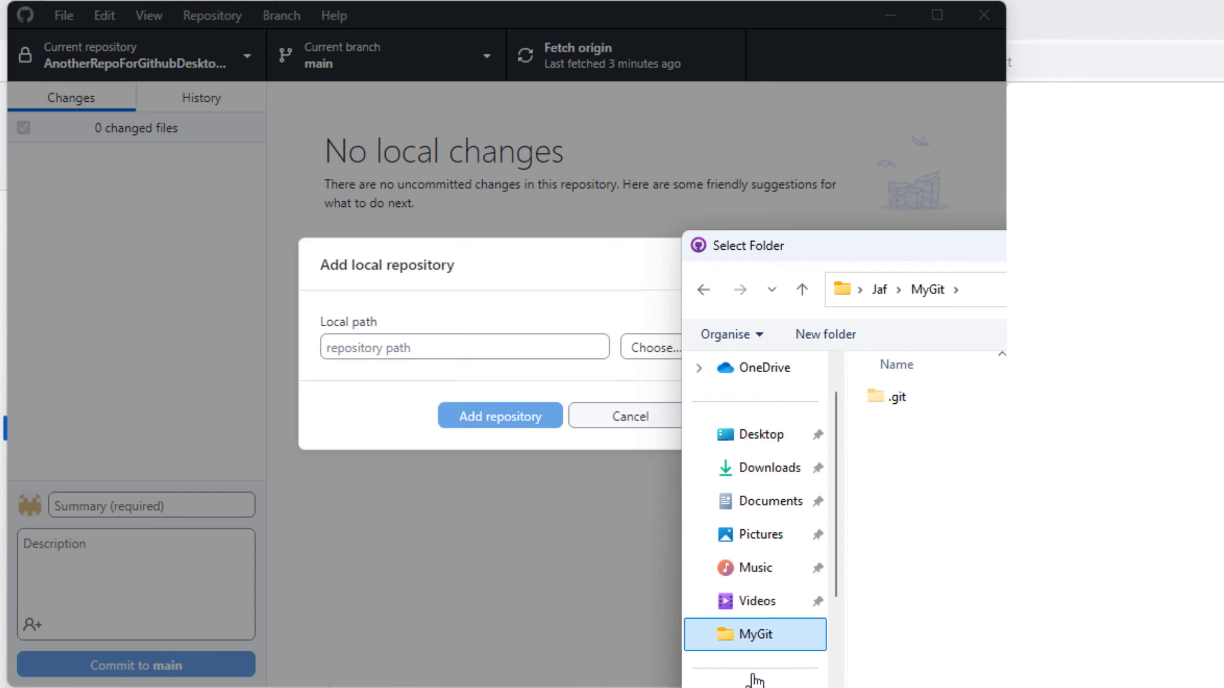
pyautogui.press('Return')
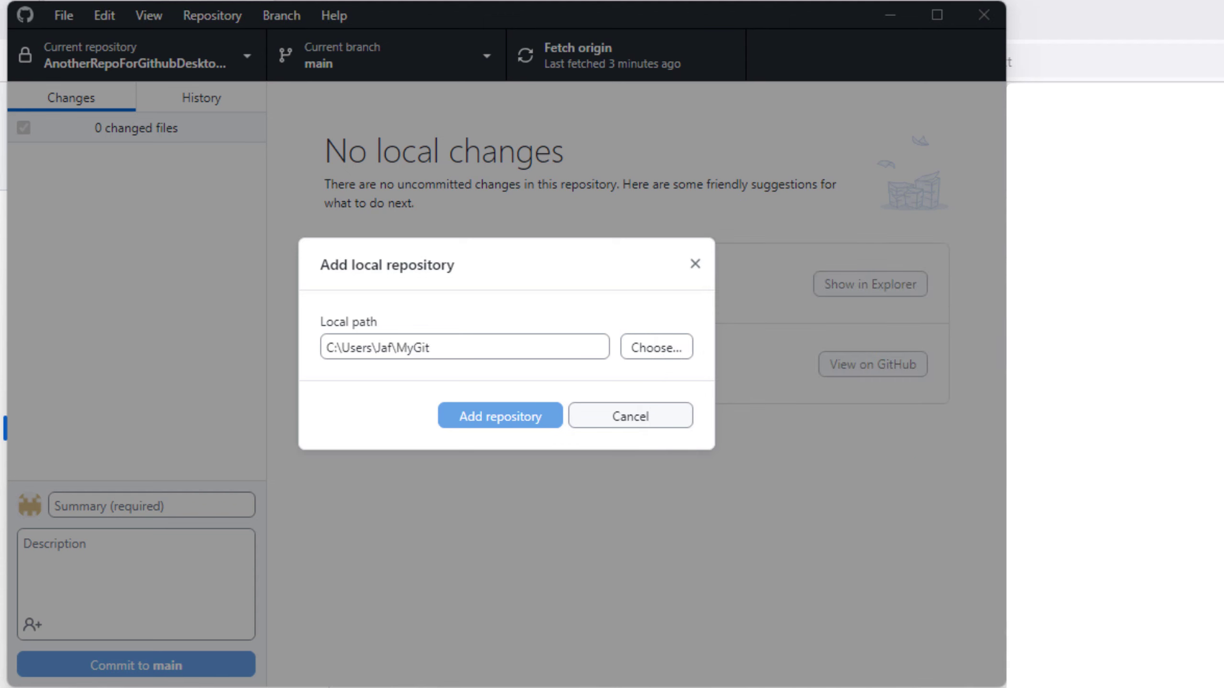
pyautogui.click(512, 421)
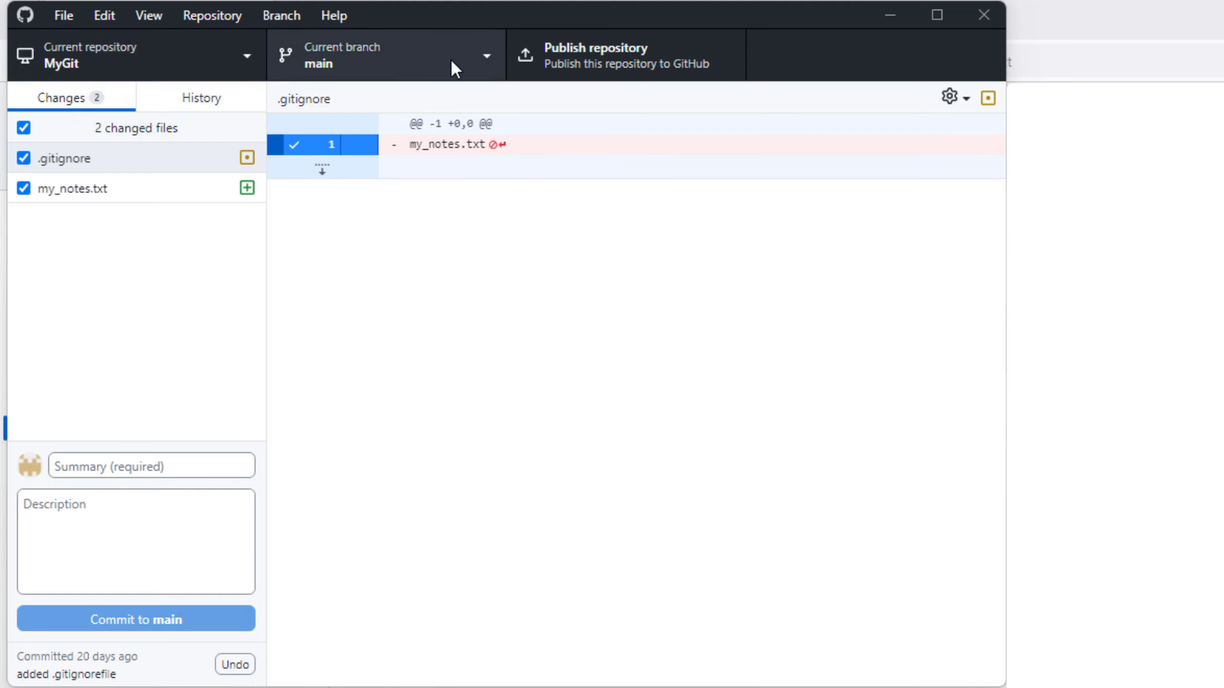
# Check MyGit's branches and the options for handling uncommitted changes when switching to my_branch_2, without switching.
pyautogui.click(485, 55)
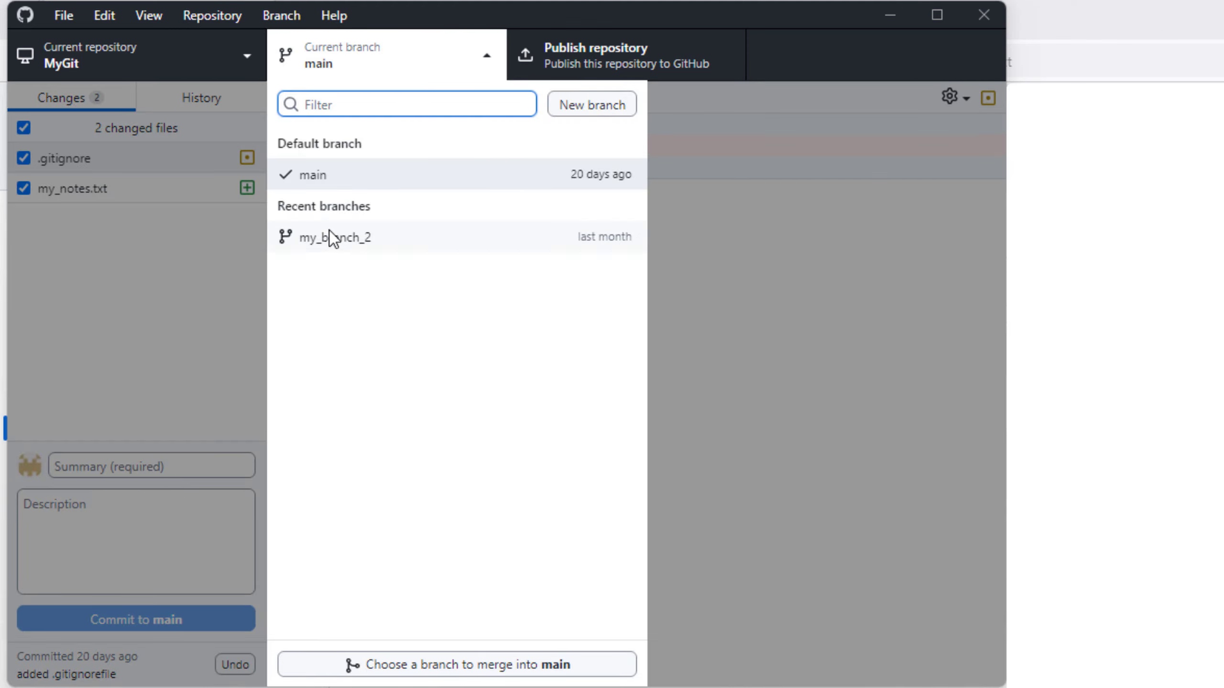
pyautogui.click(357, 250)
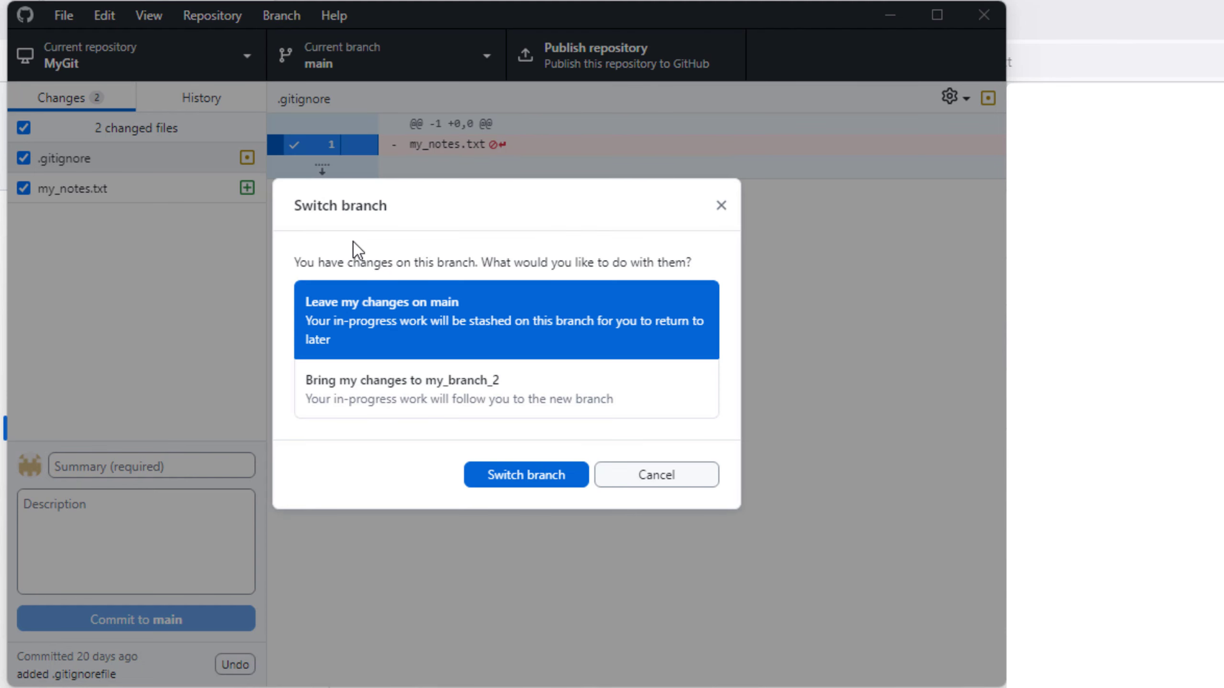
pyautogui.click(651, 474)
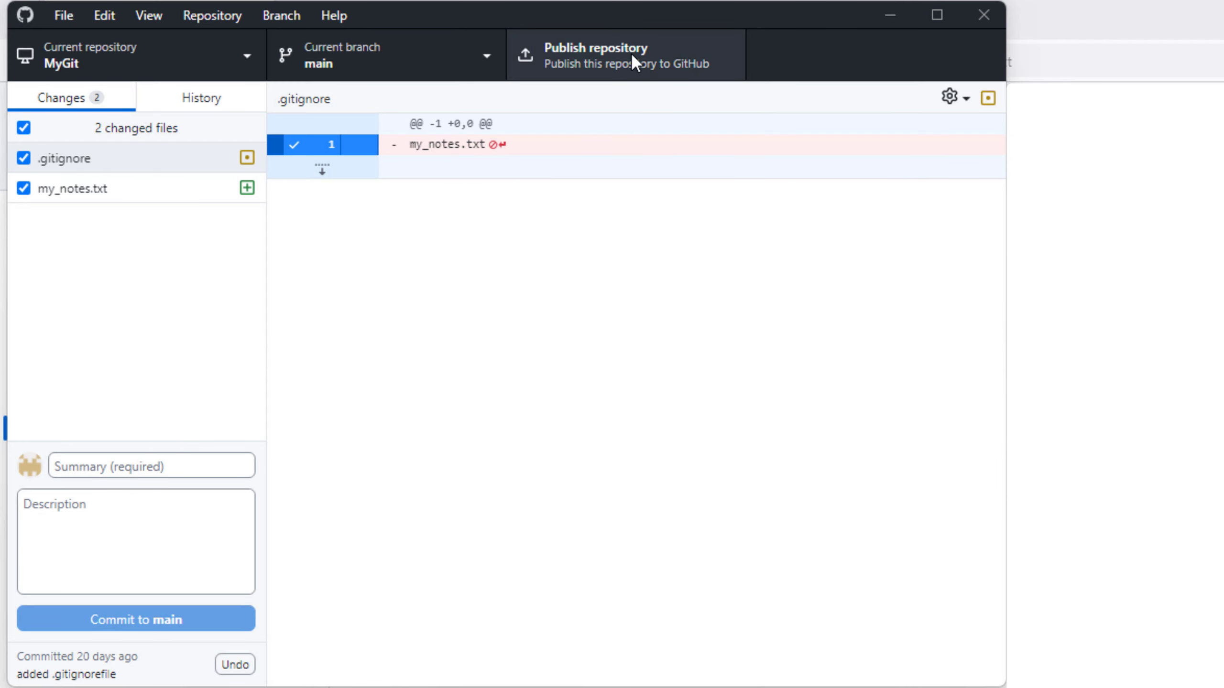
# Set the integration shell to Git Bash in the application options.
pyautogui.click(68, 13)
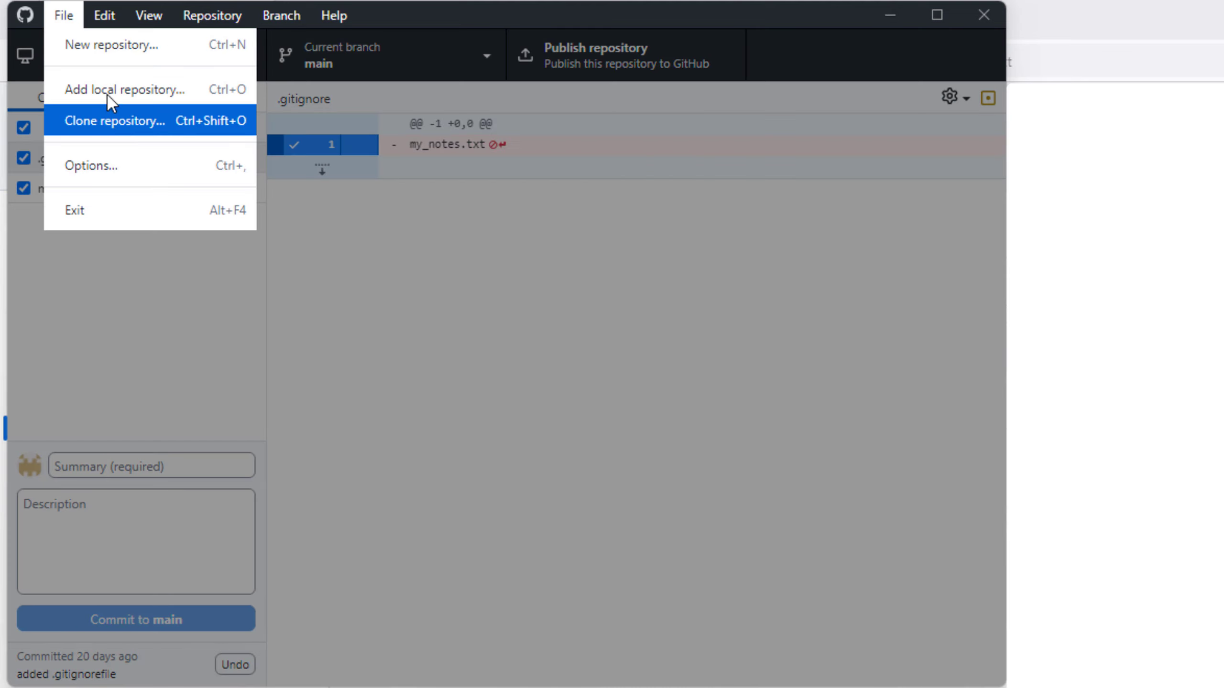
pyautogui.click(99, 167)
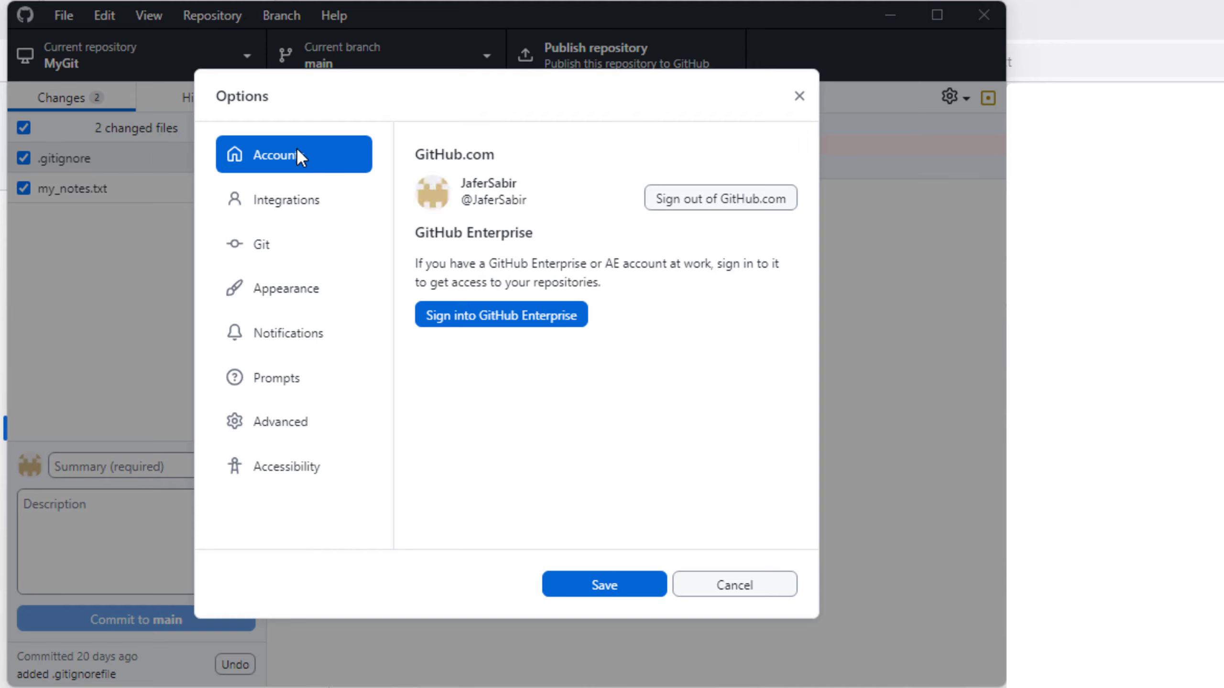
pyautogui.click(288, 196)
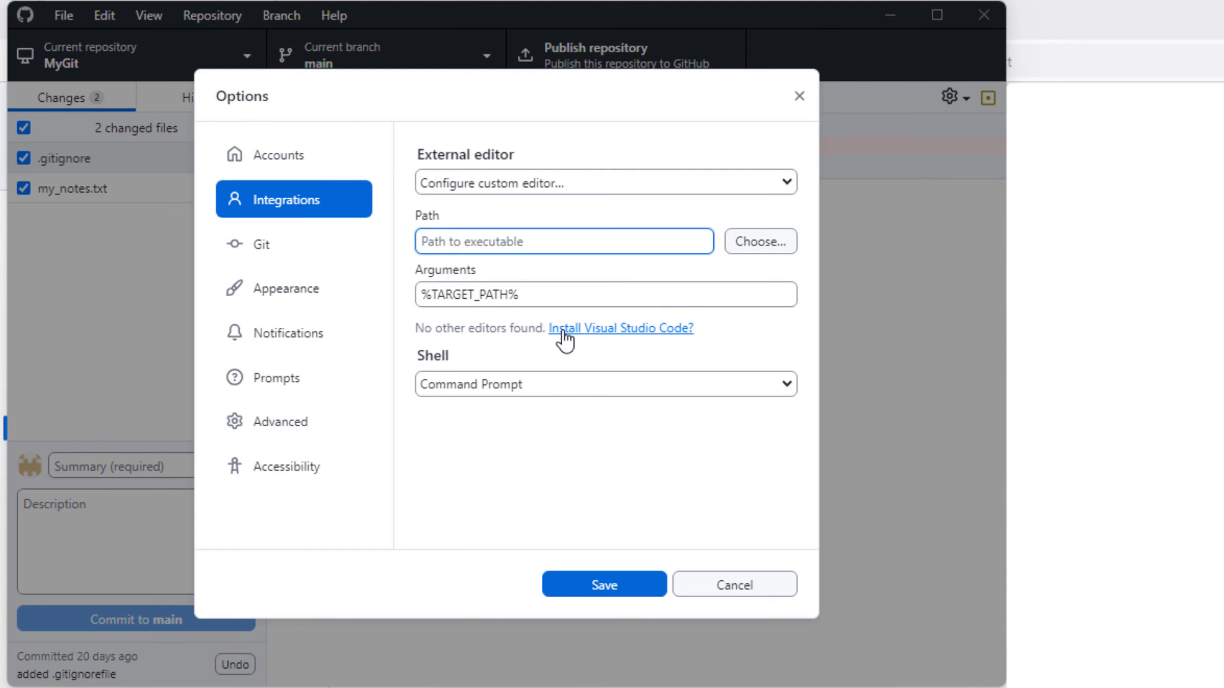
pyautogui.click(794, 182)
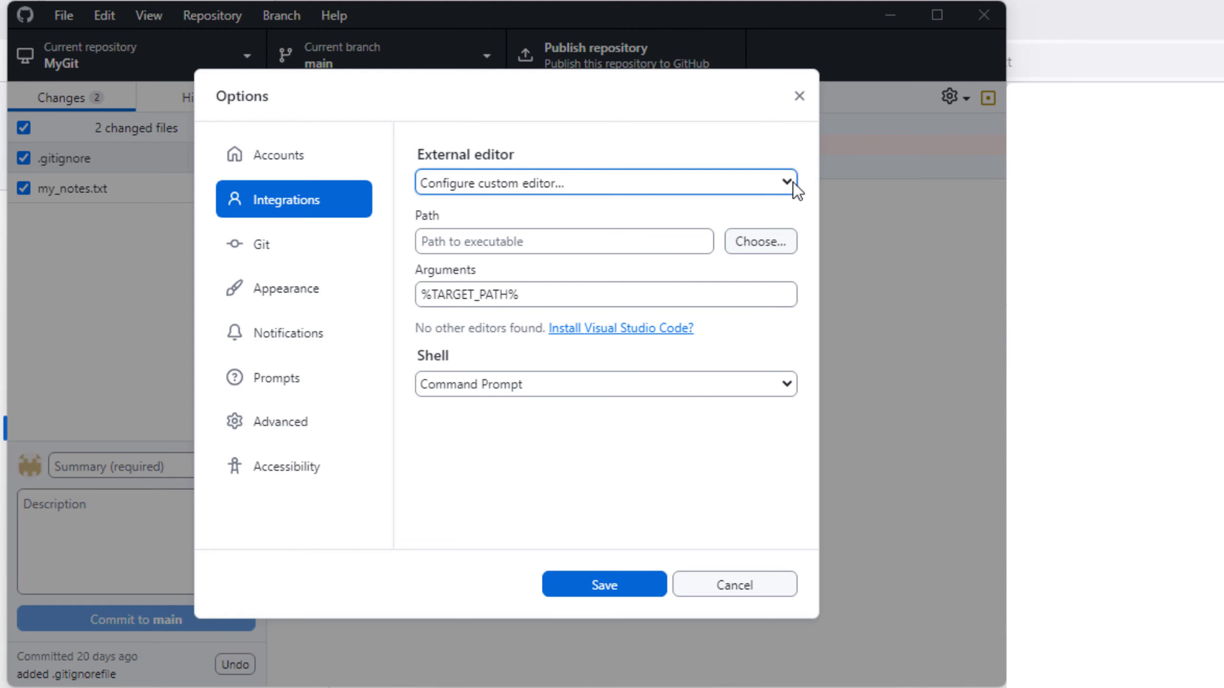
pyautogui.click(788, 385)
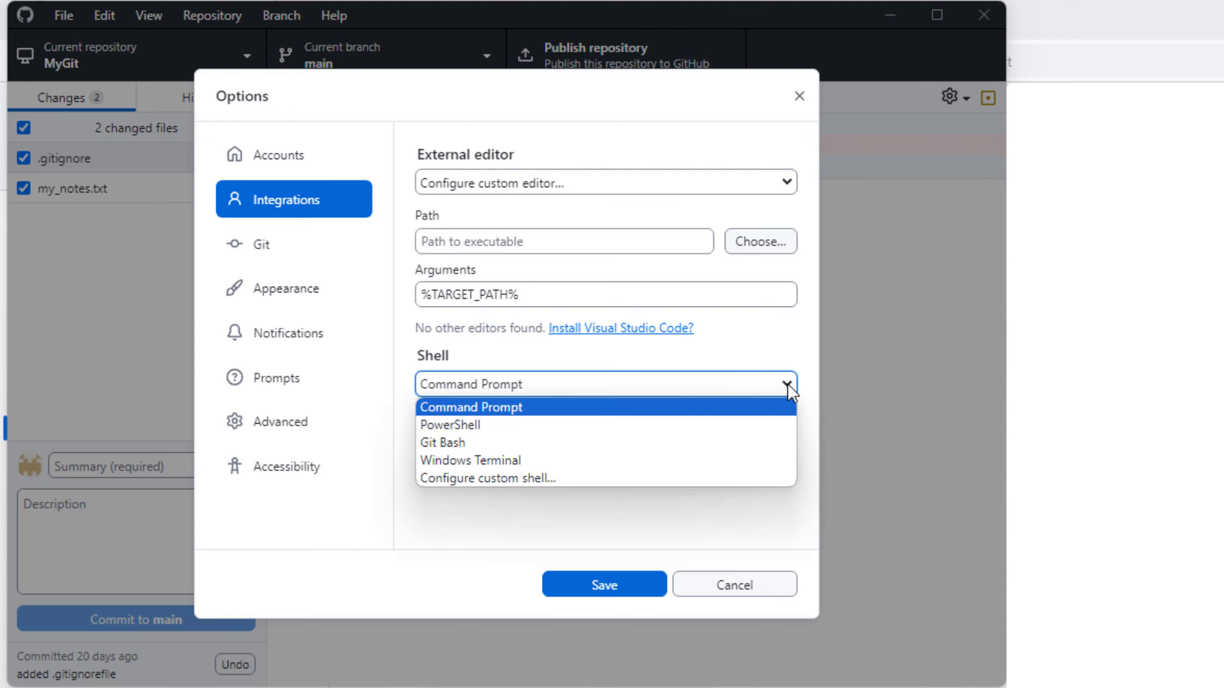
pyautogui.click(764, 441)
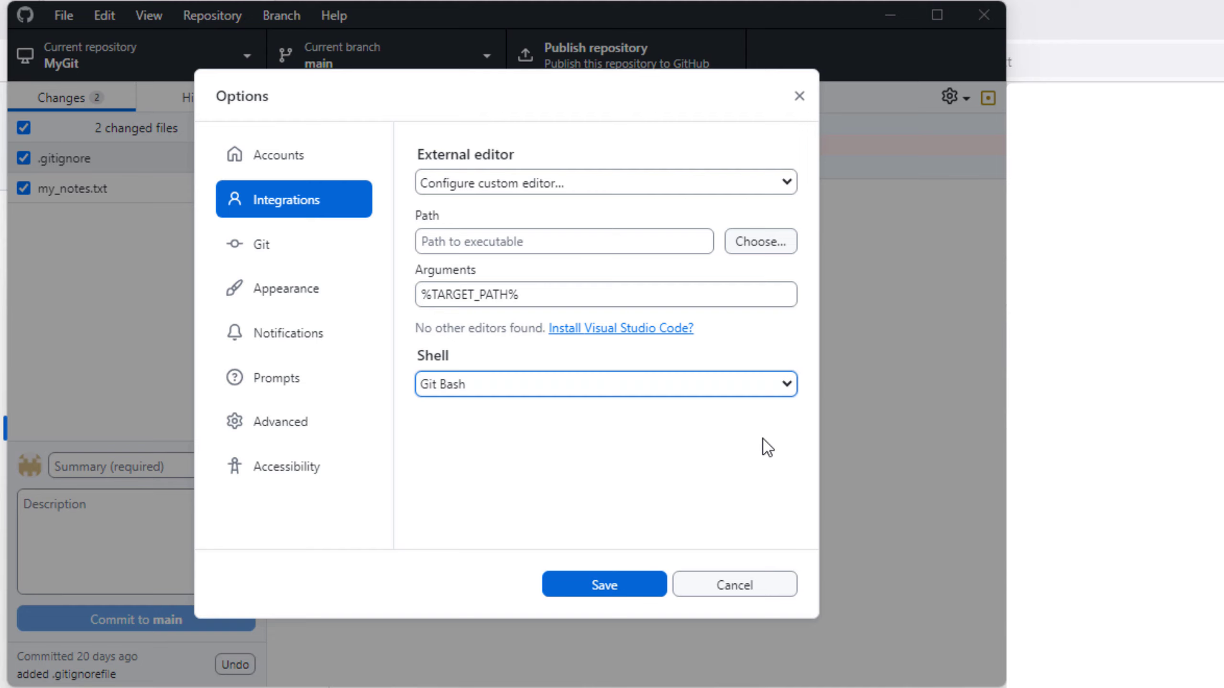
# Review the Git, Appearance, Notifications, Prompts, Advanced and Accessibility options, and save the settings.
pyautogui.click(272, 245)
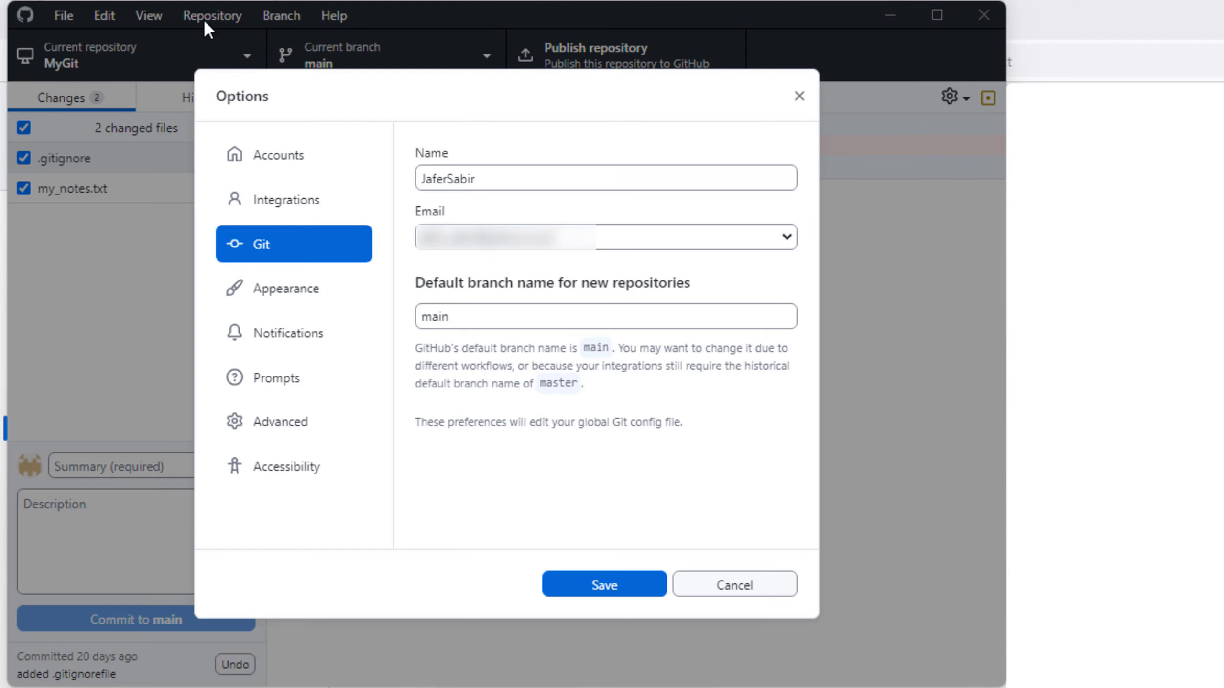
pyautogui.click(287, 287)
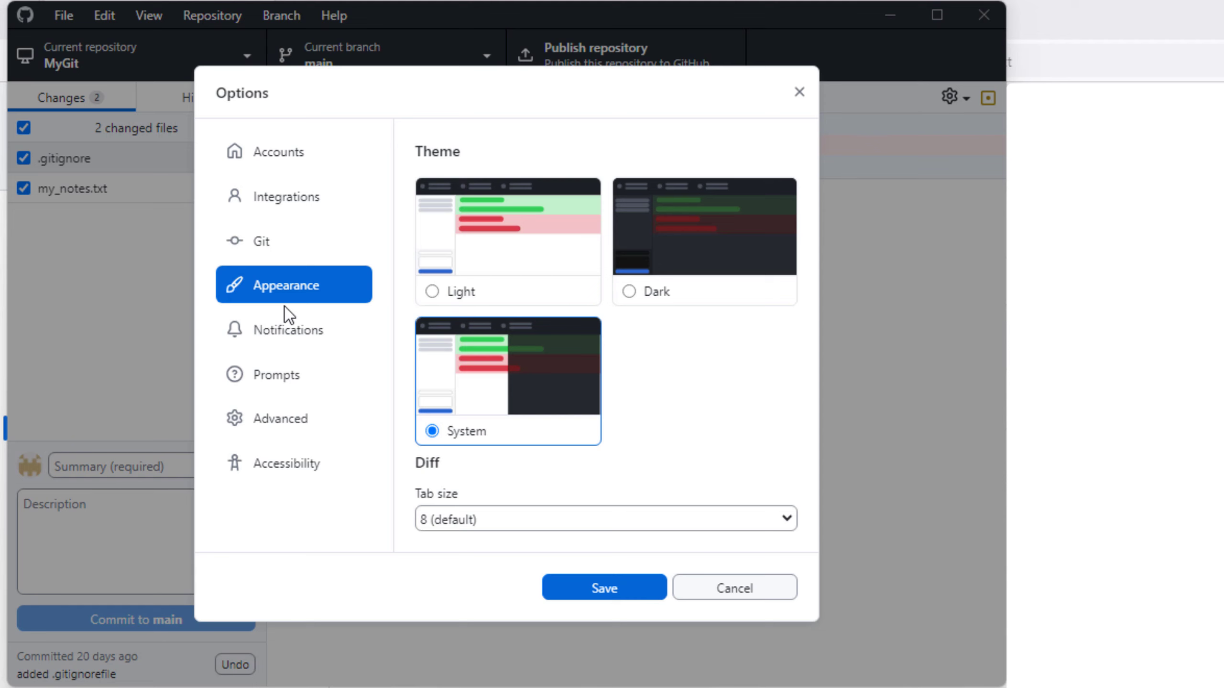
pyautogui.click(288, 337)
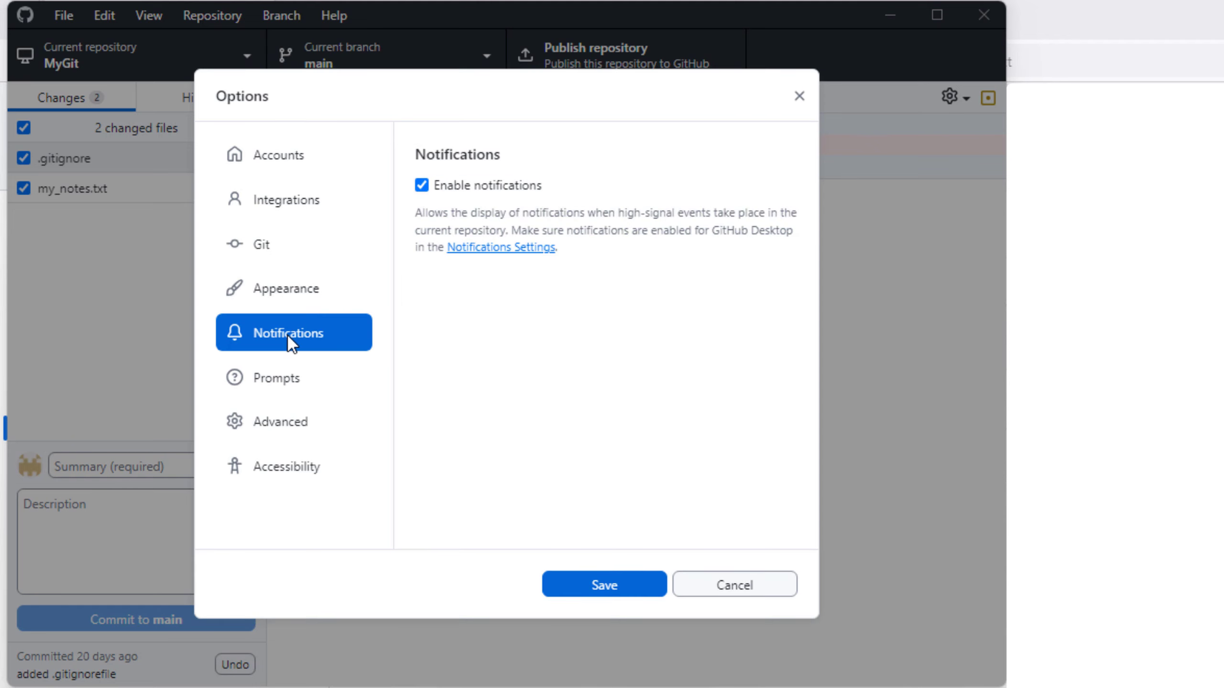
pyautogui.click(288, 377)
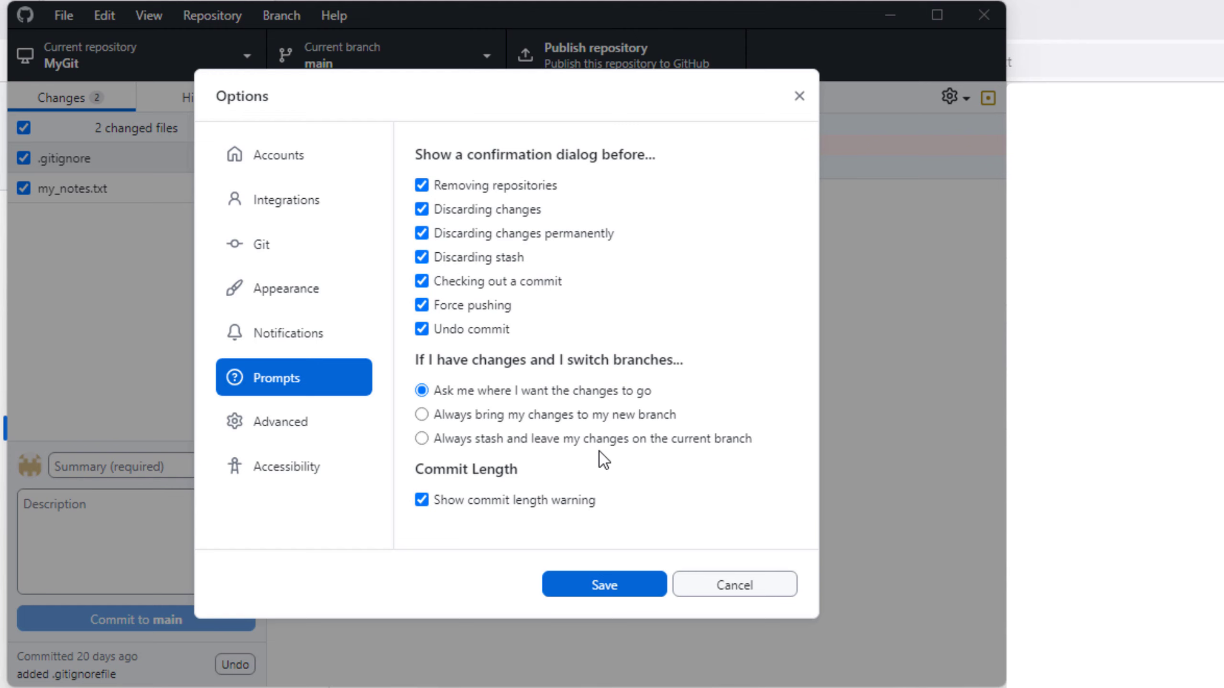
pyautogui.click(275, 423)
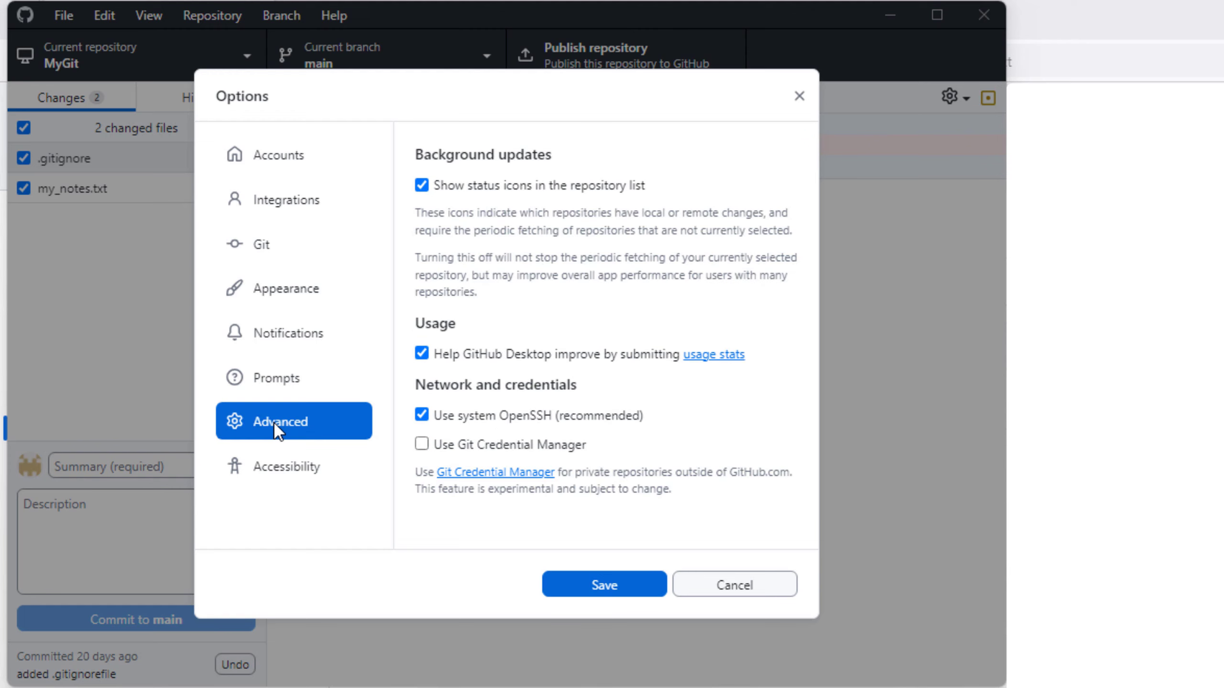
pyautogui.click(278, 468)
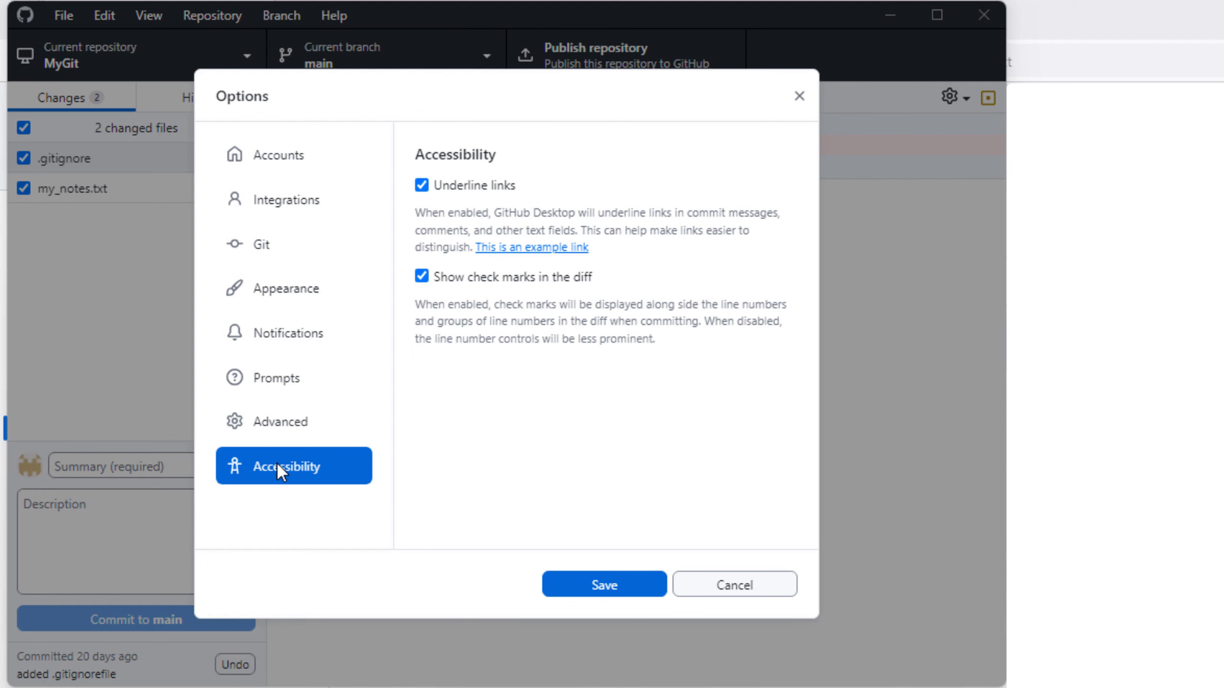
pyautogui.click(629, 584)
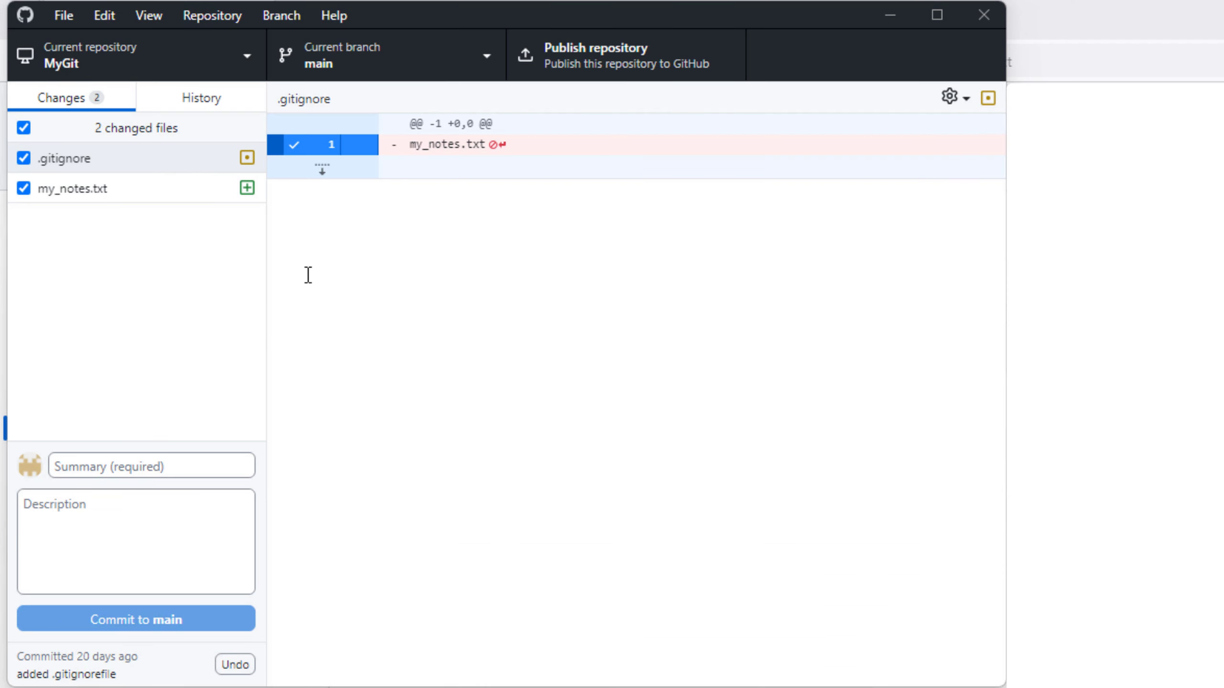
# Examine the repository list and its choices for adding a repository.
pyautogui.click(104, 18)
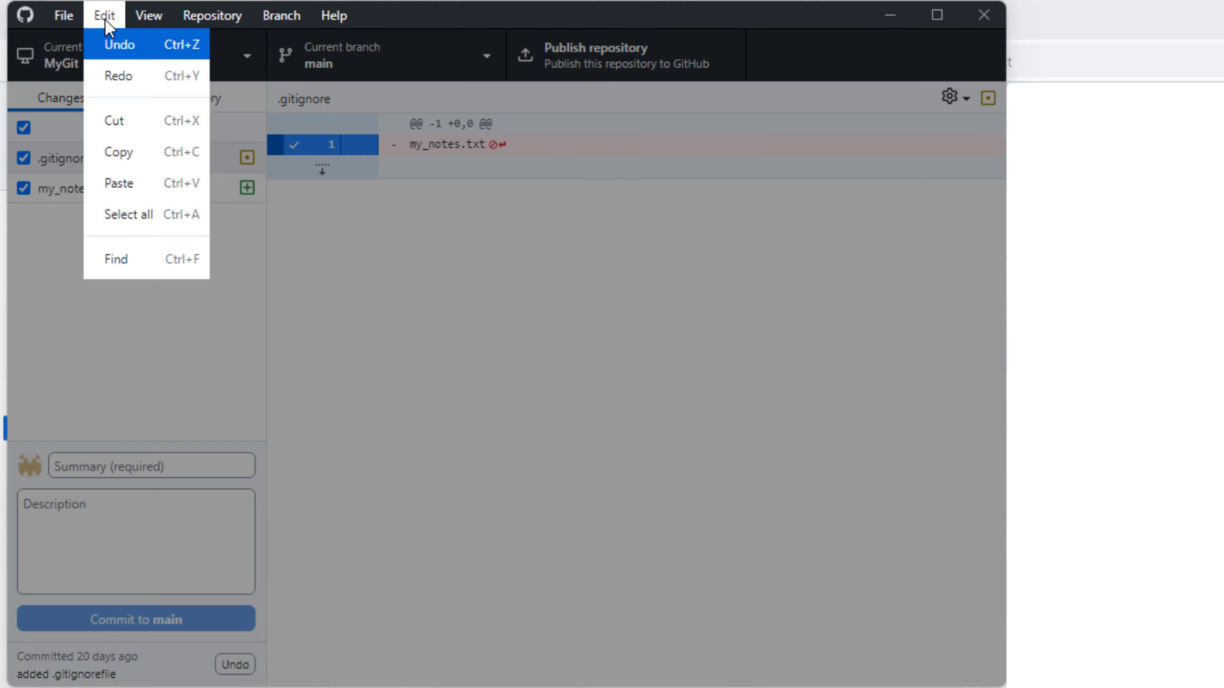
pyautogui.moveTo(145, 23)
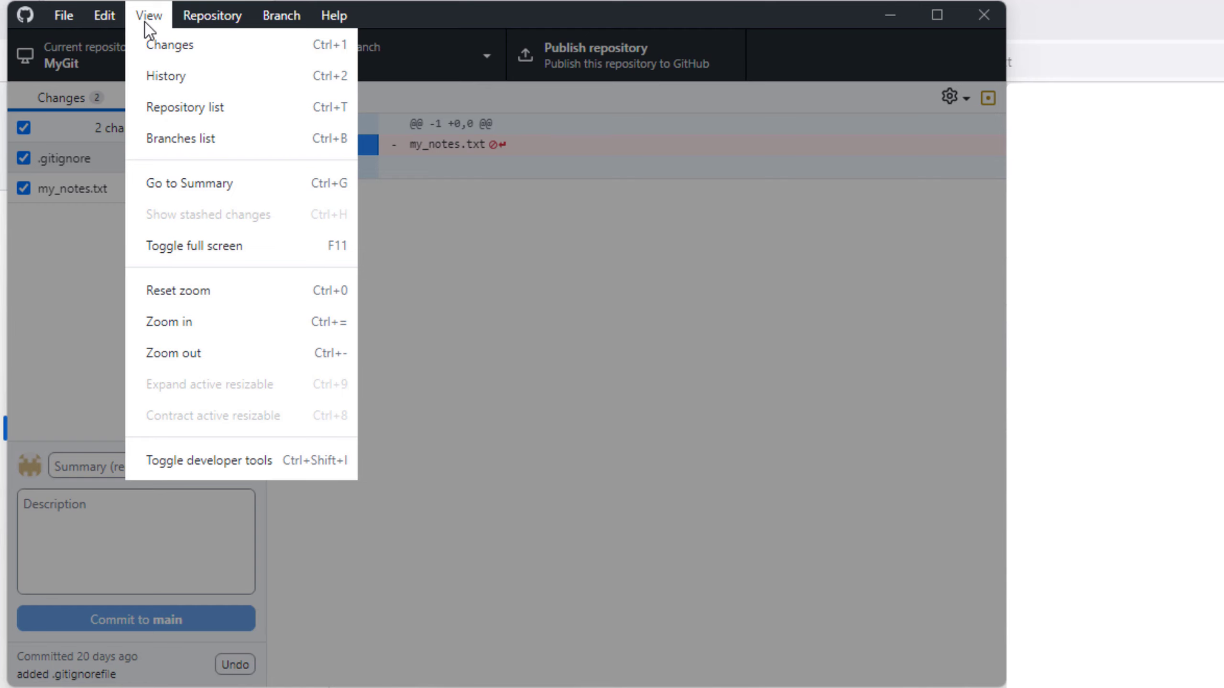
pyautogui.click(184, 115)
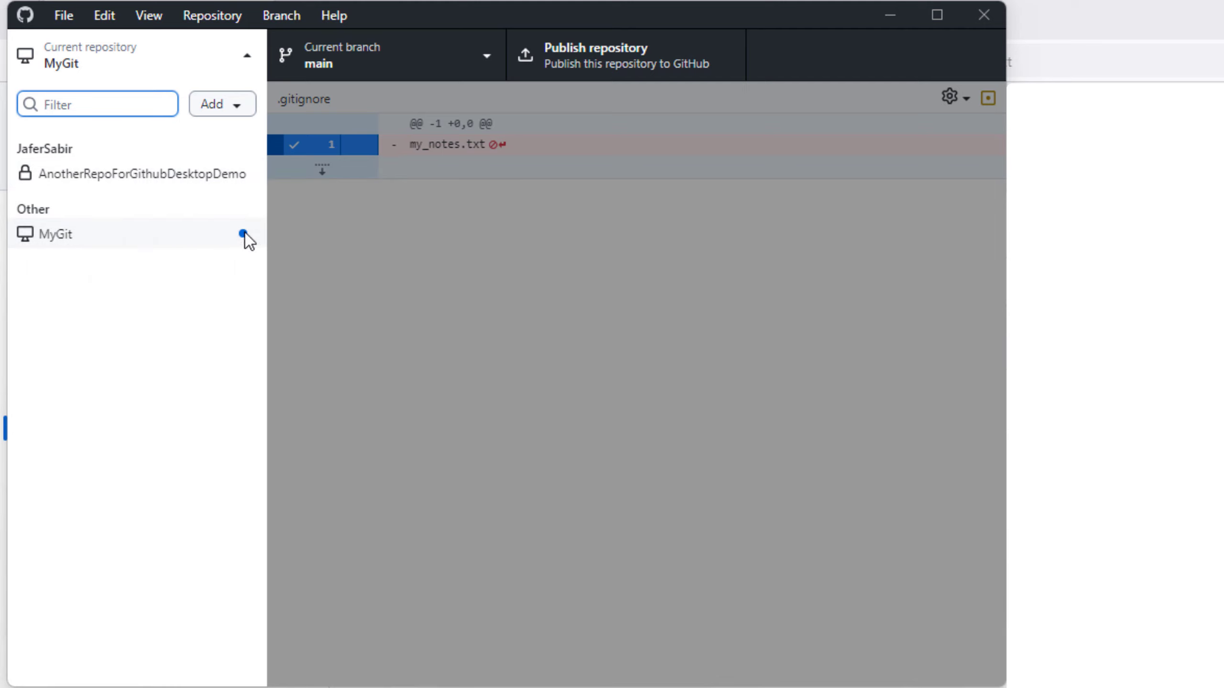
pyautogui.moveTo(244, 232)
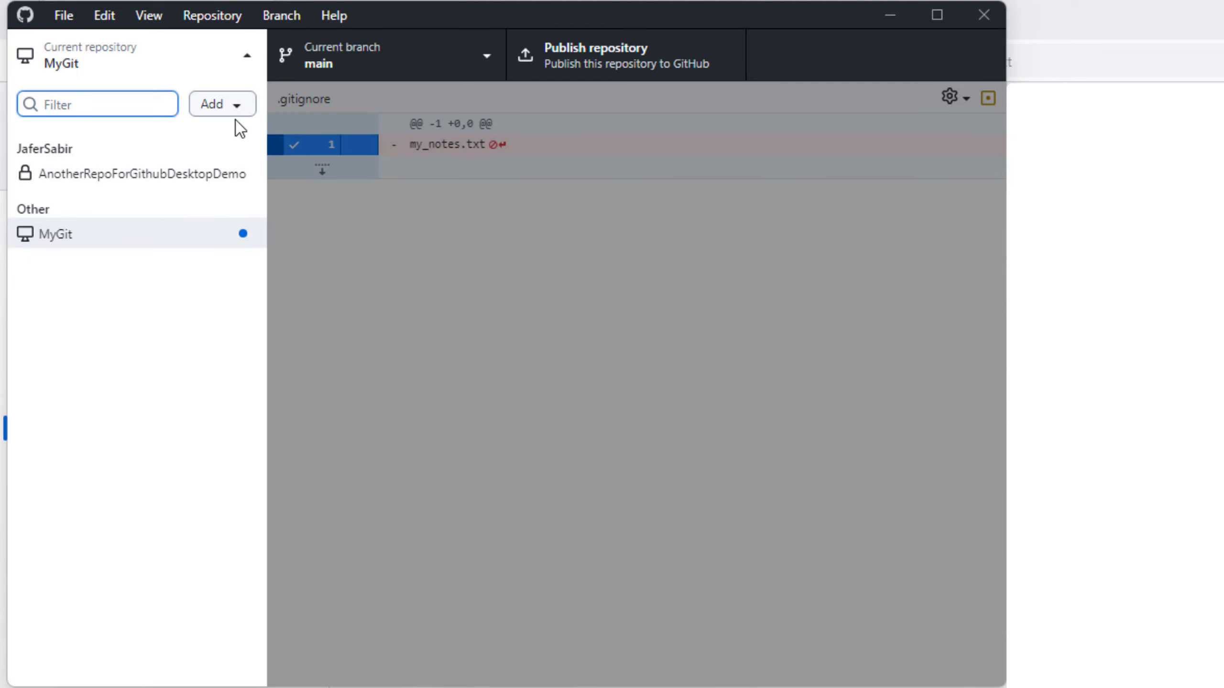
pyautogui.click(235, 101)
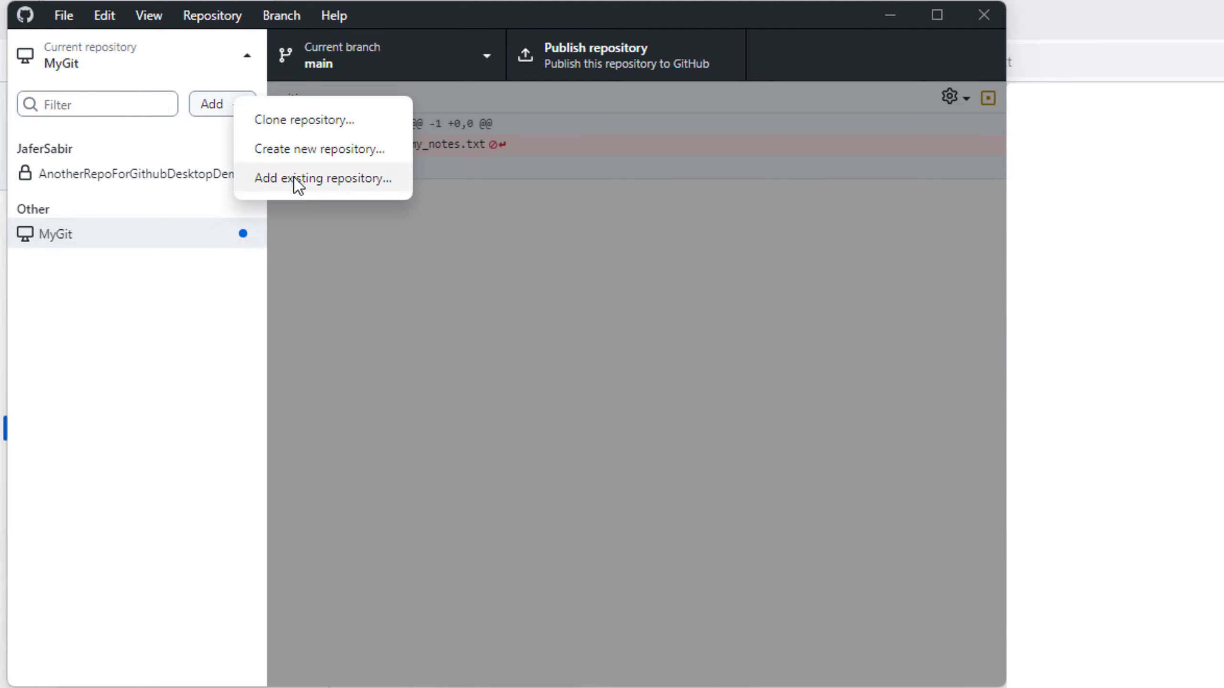
pyautogui.click(151, 21)
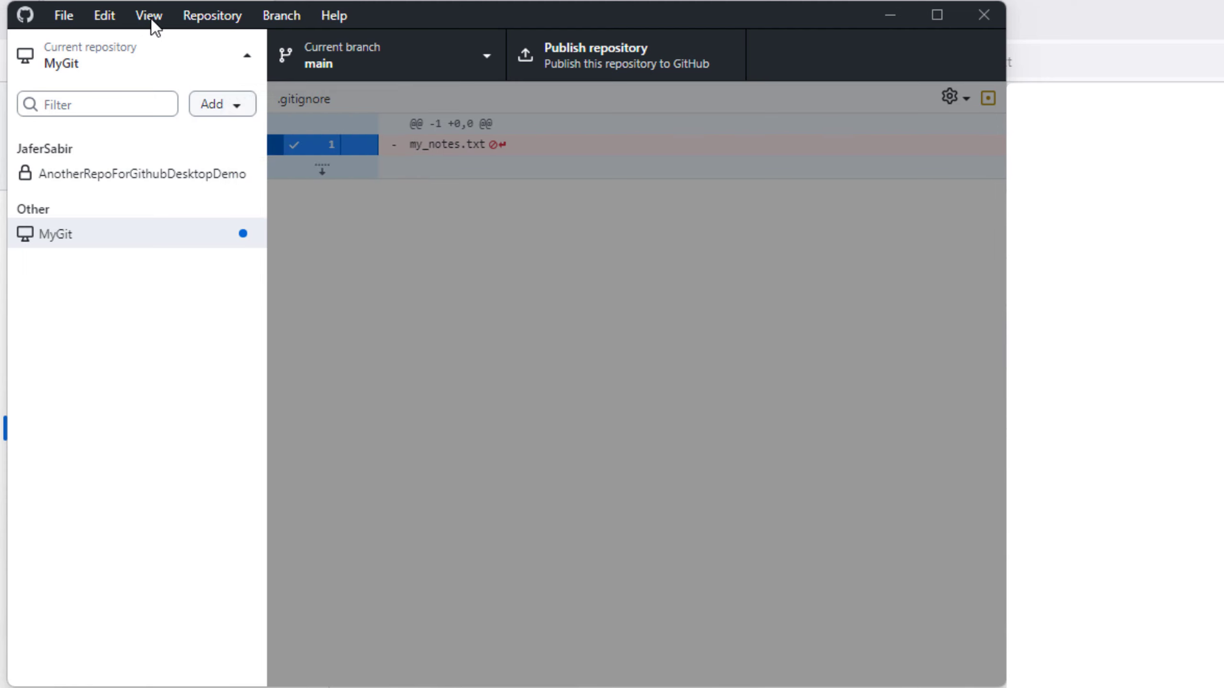
# View the list of branches in the MyGit repository.
pyautogui.click(151, 20)
pyautogui.click(197, 130)
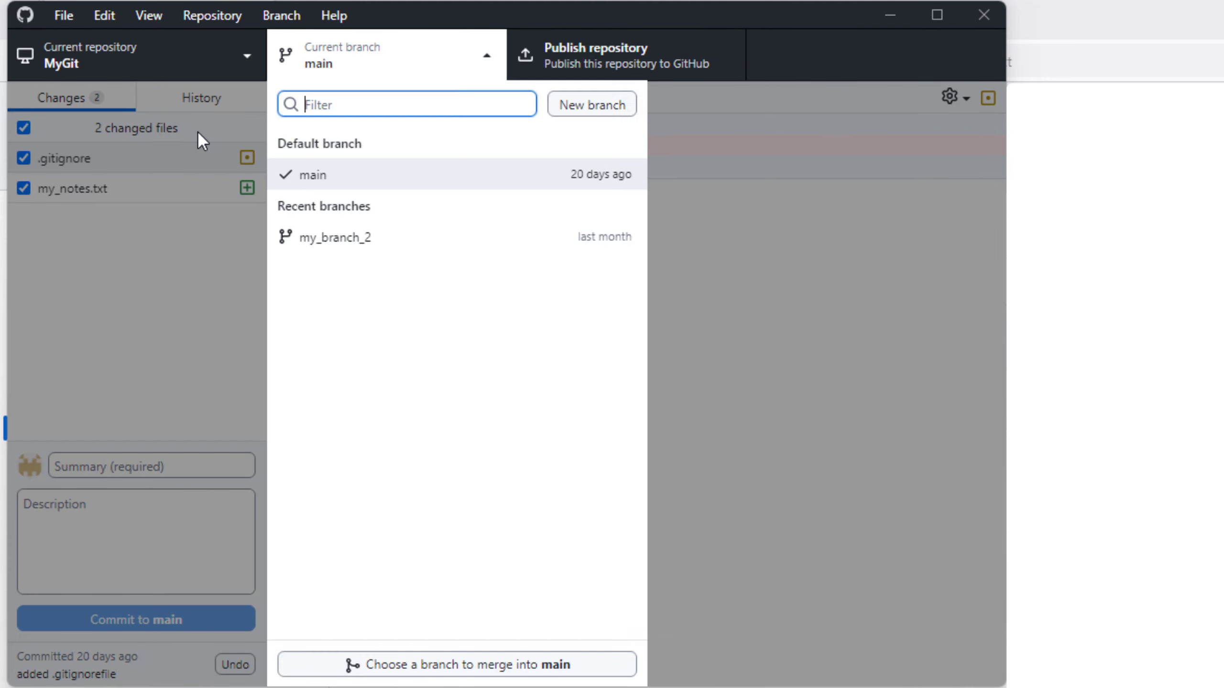
pyautogui.click(149, 15)
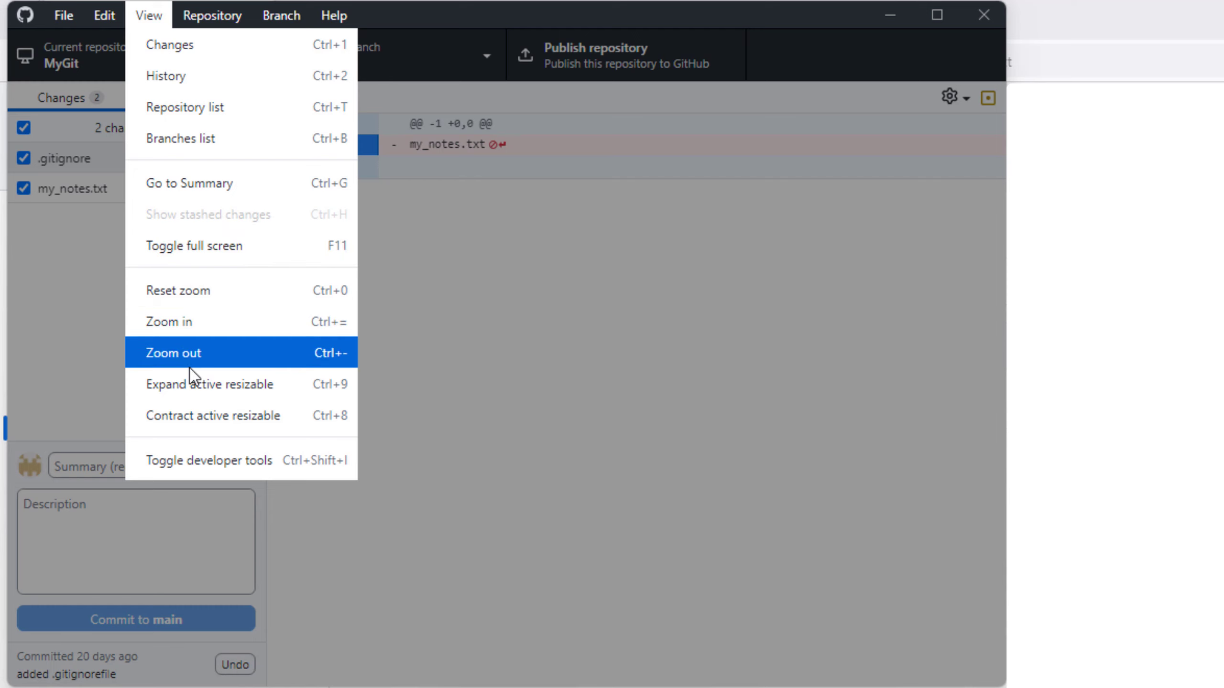
# Start a push of the MyGit repository to view its publishing options, and cancel without publishing.
pyautogui.click(216, 21)
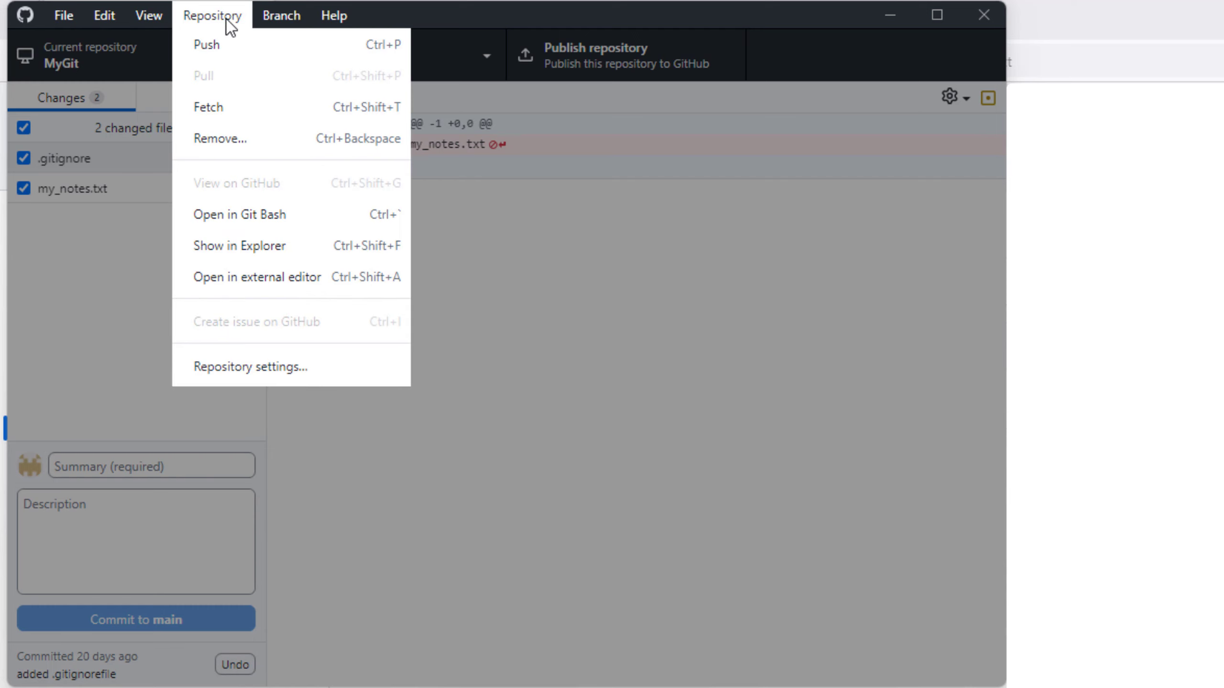
pyautogui.click(227, 45)
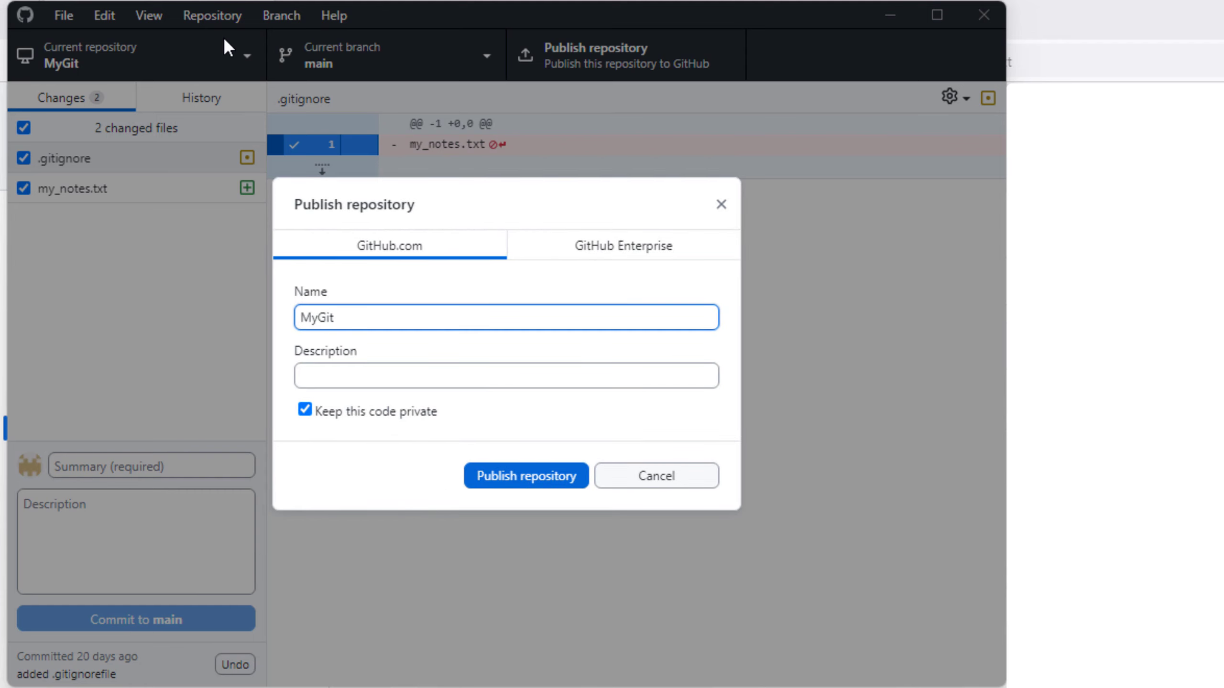
pyautogui.click(670, 478)
# Review MyGit's remote, ignored files and Git config repository settings, and leave them without saving.
pyautogui.click(212, 16)
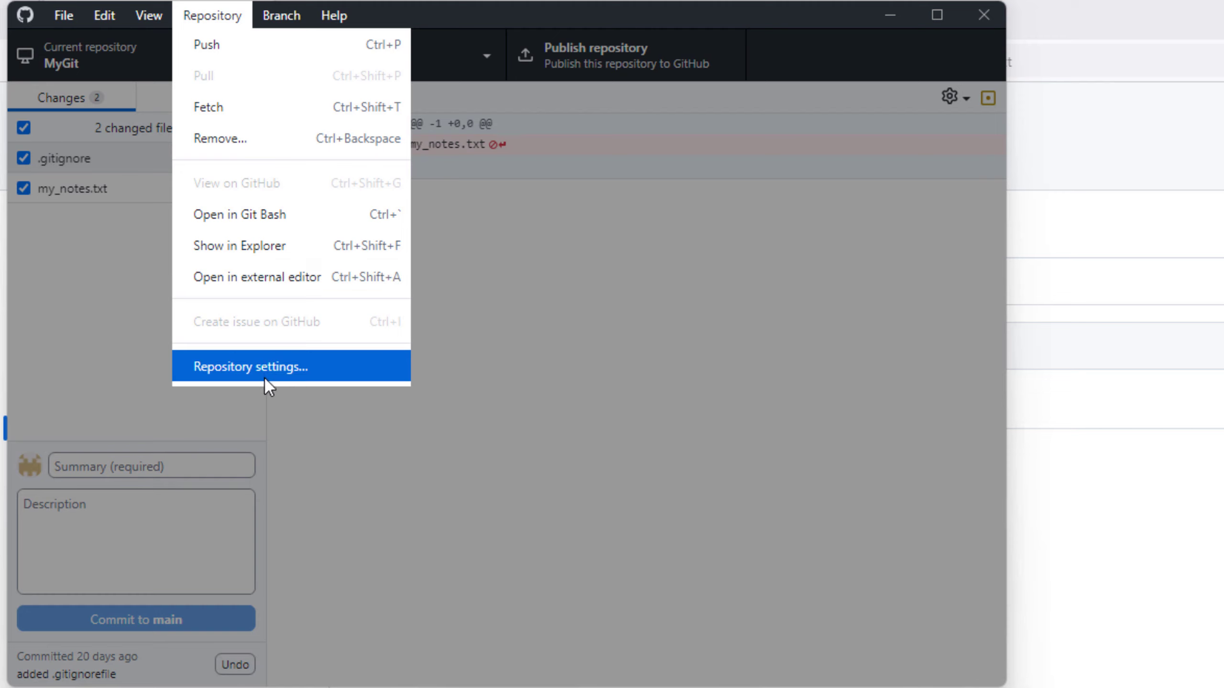
pyautogui.click(264, 365)
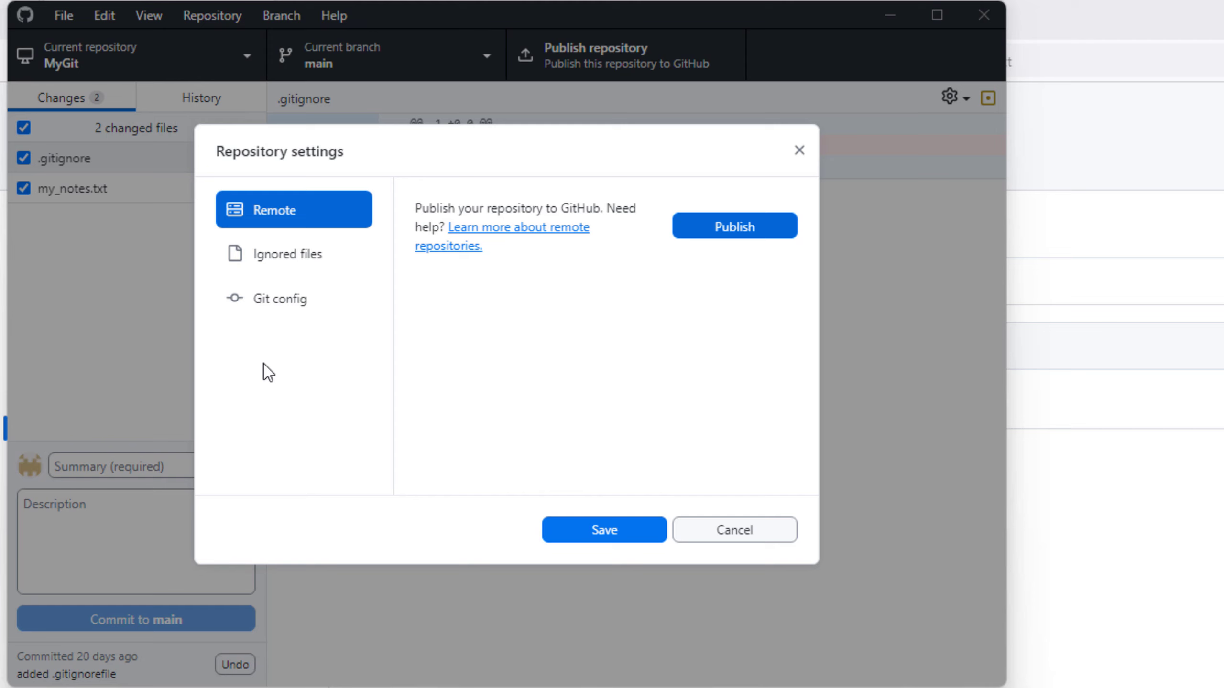
pyautogui.click(280, 263)
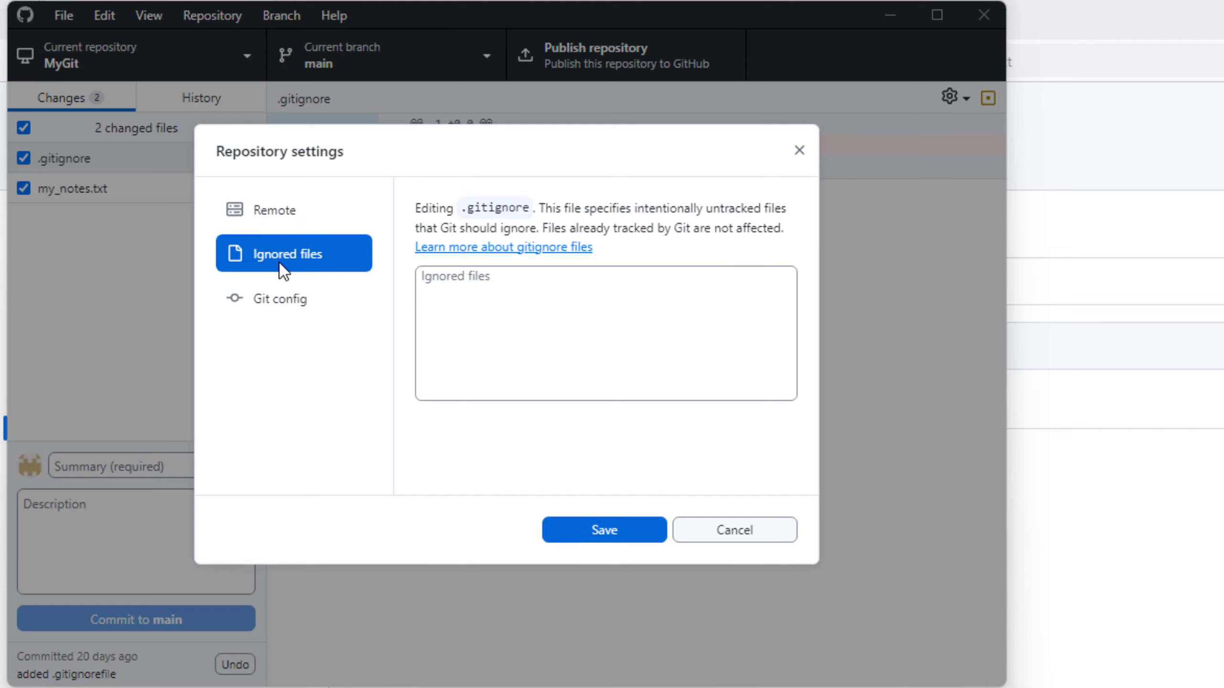
pyautogui.click(281, 298)
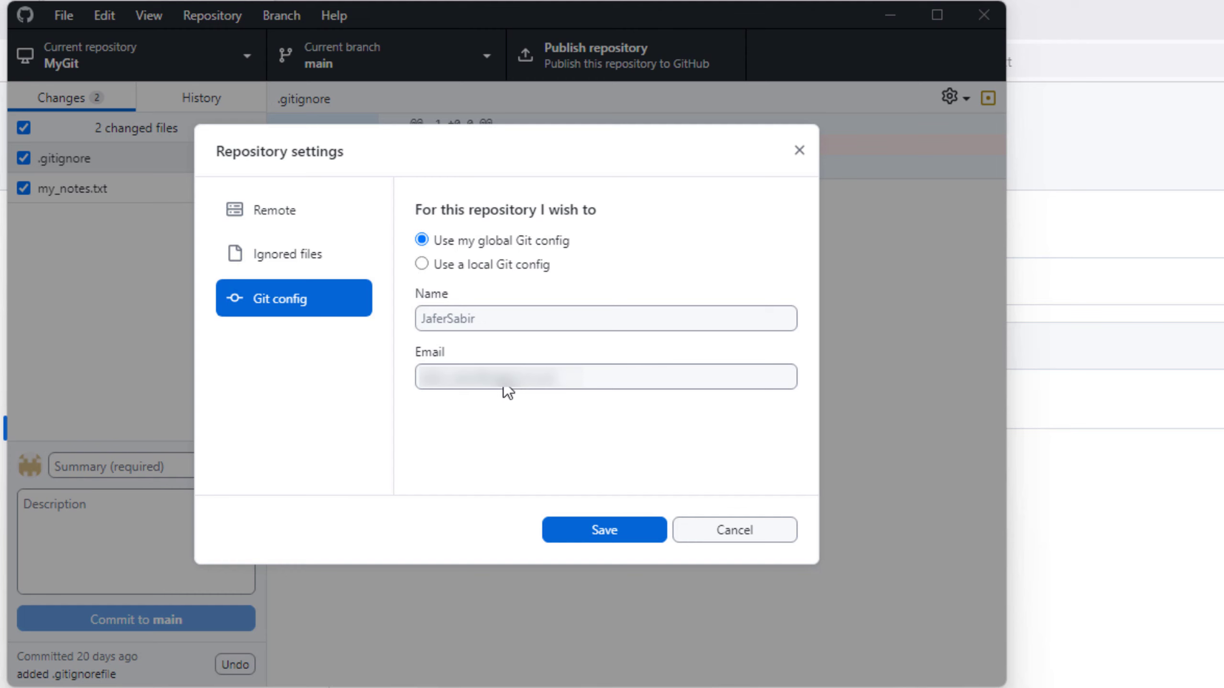
pyautogui.click(725, 529)
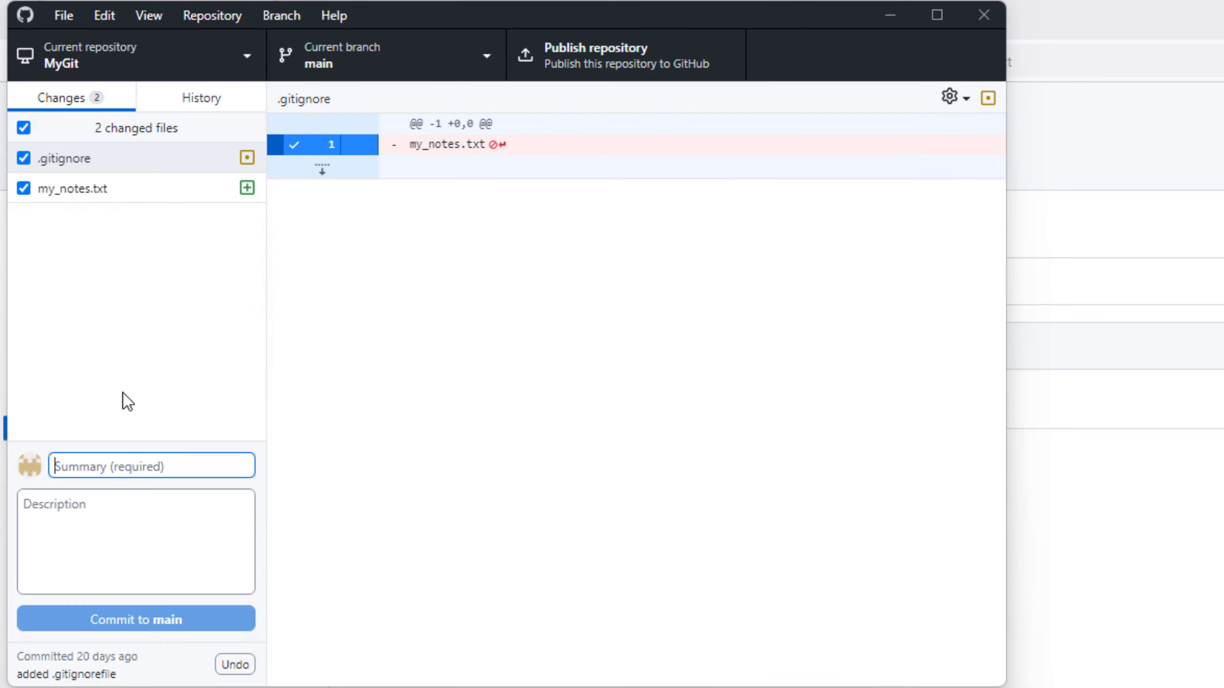
# Clone the MyFirstProject repository from the GitHub.com account into the suggested local path.
pyautogui.click(75, 19)
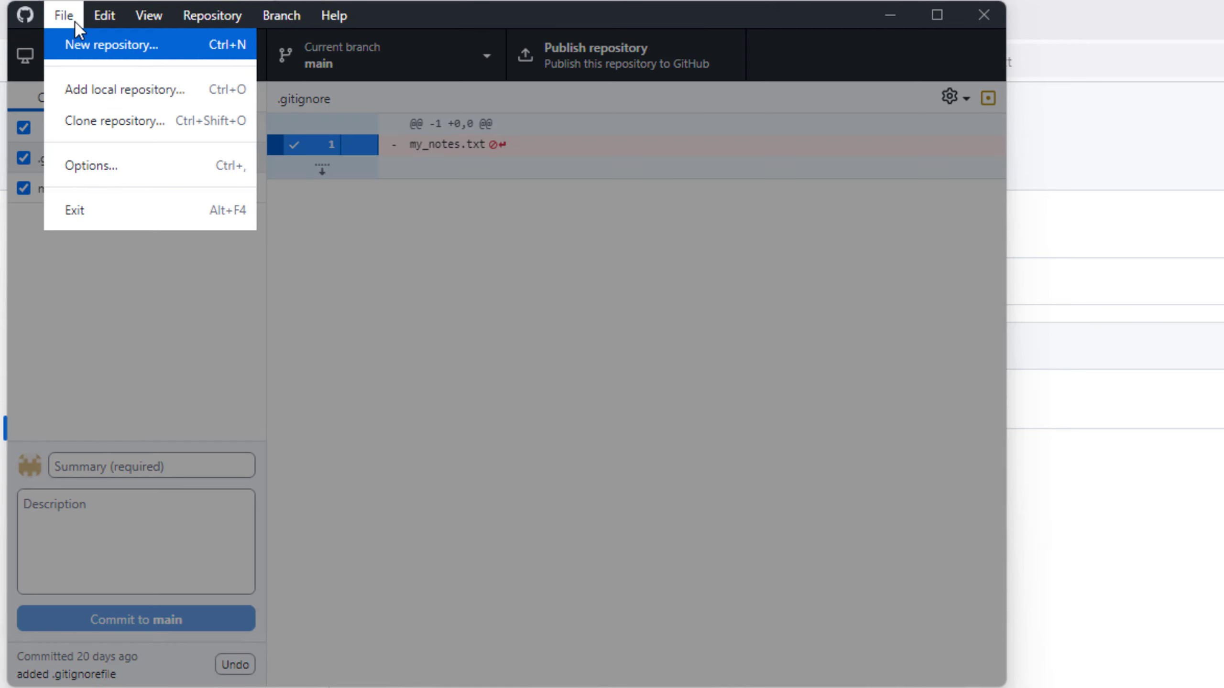
pyautogui.click(151, 121)
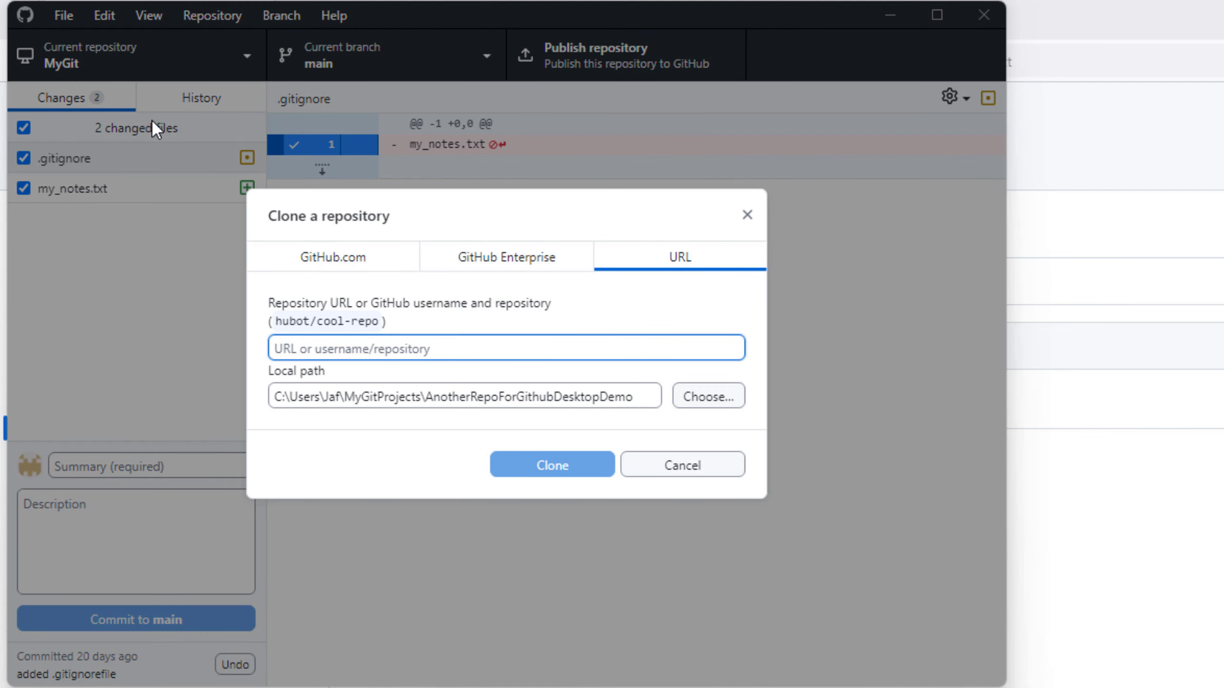
pyautogui.click(313, 261)
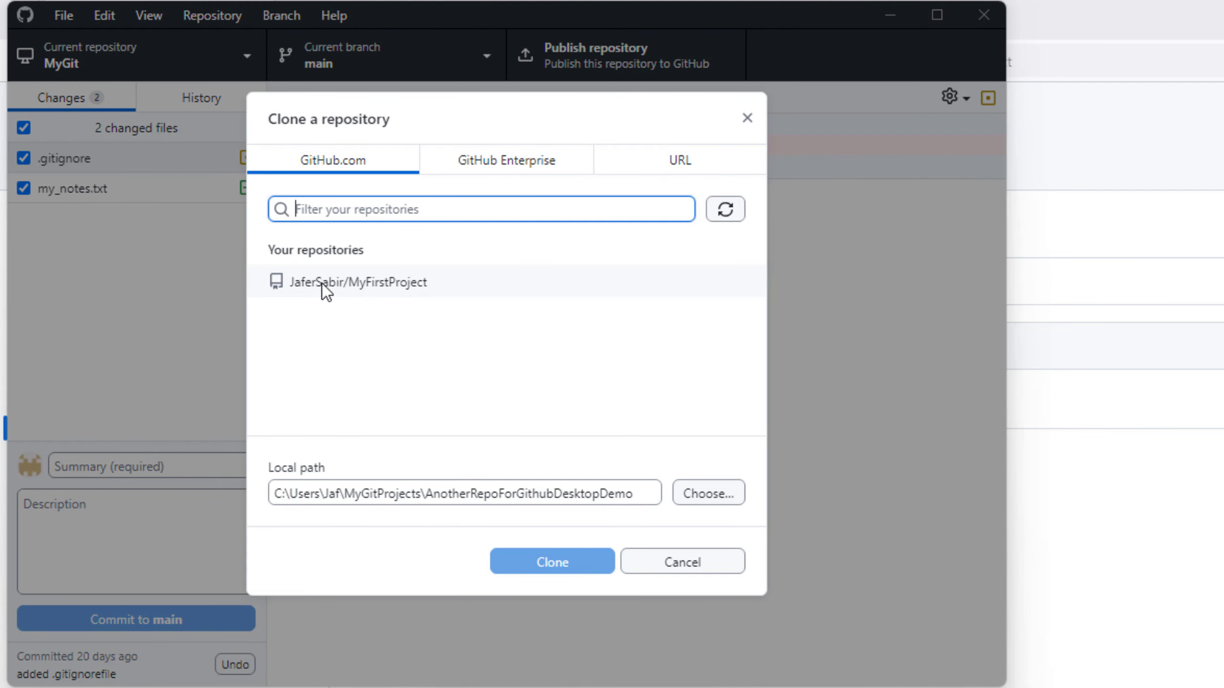
pyautogui.click(363, 286)
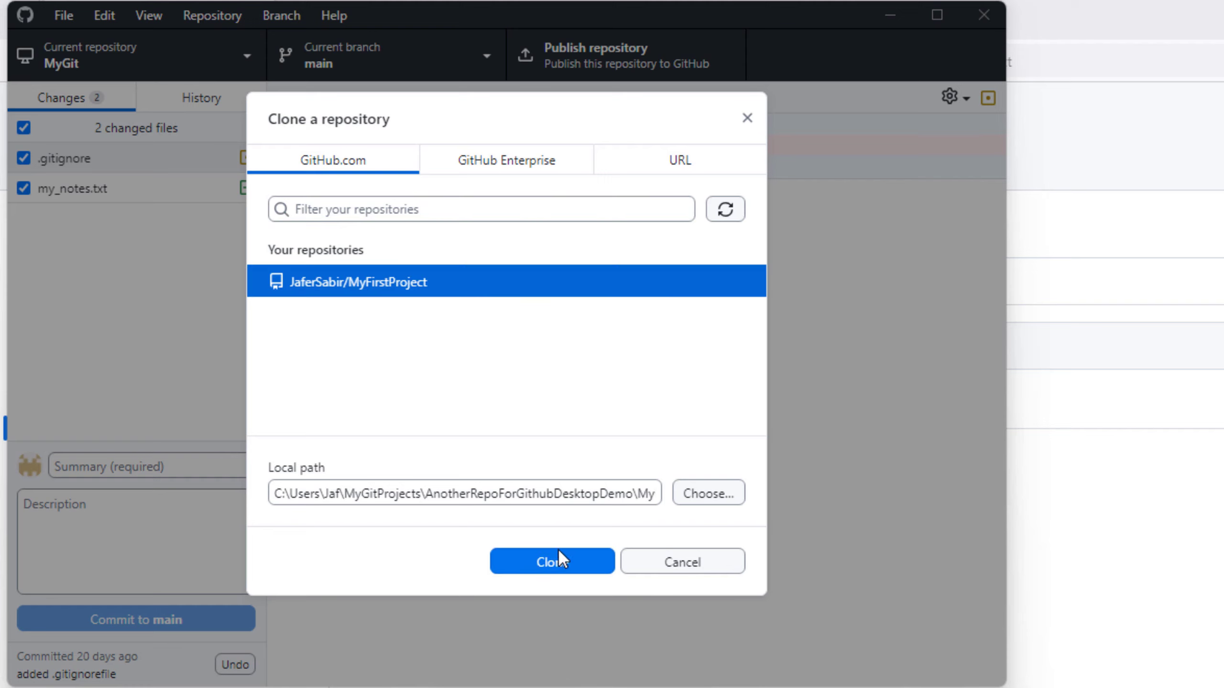
pyautogui.click(554, 562)
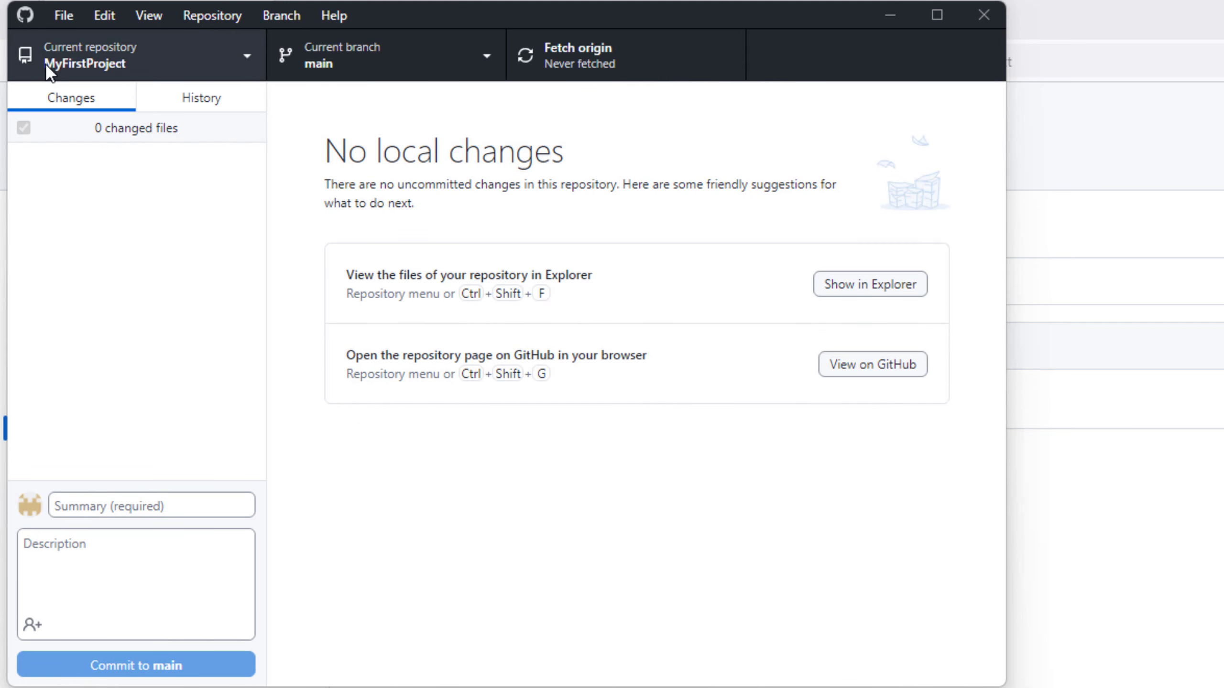
# Review the commit history of the cloned MyFirstProject repository and fetch from origin.
pyautogui.click(212, 102)
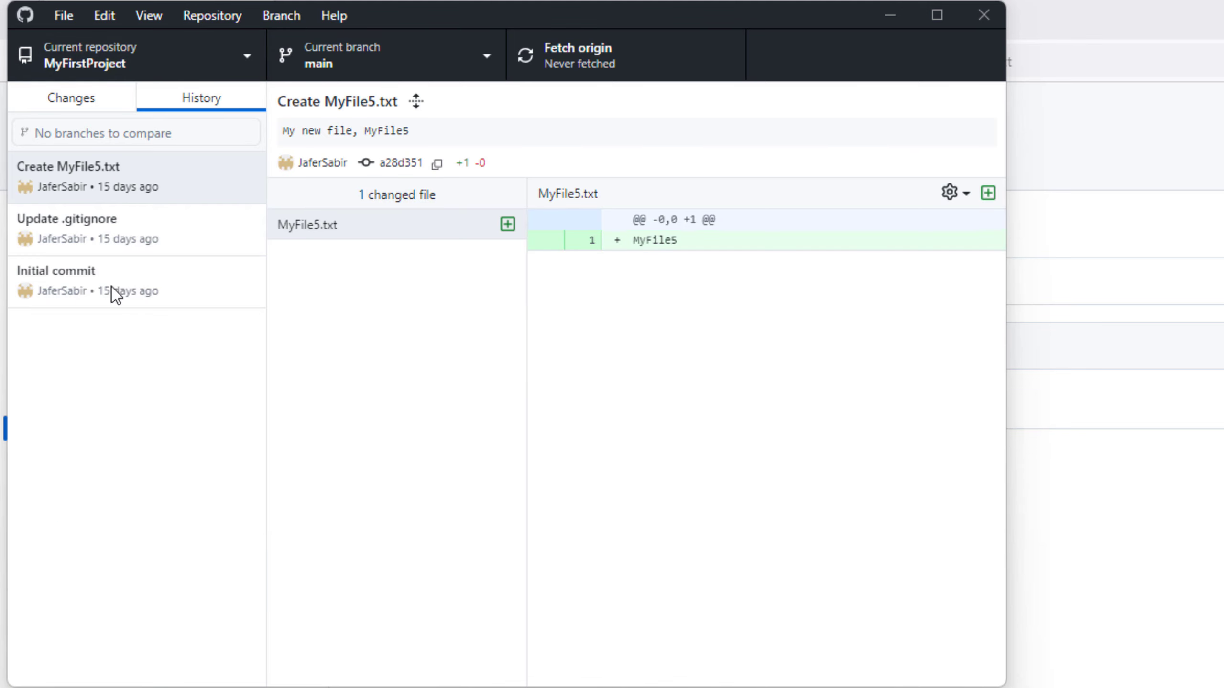
pyautogui.moveTo(112, 287)
pyautogui.moveTo(128, 235)
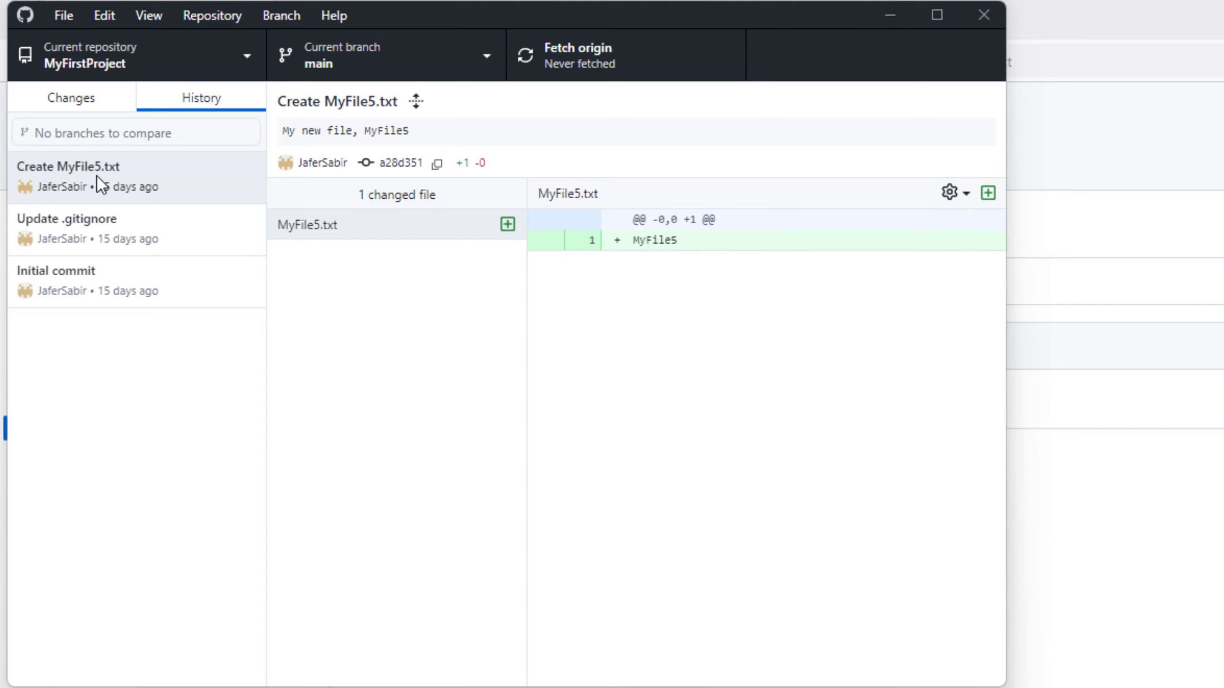
pyautogui.click(566, 54)
# Switch to the browser and open MyFile5.txt in the MyFirstProject repository on GitHub.
pyautogui.click(1120, 169)
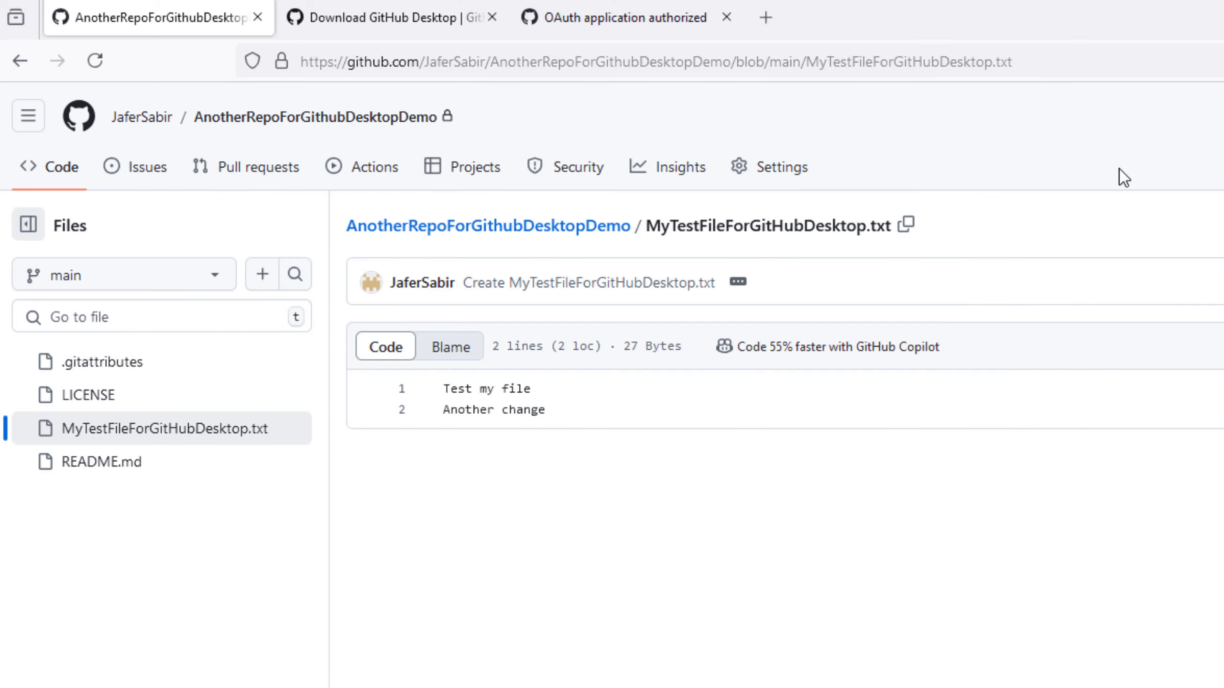
pyautogui.click(134, 118)
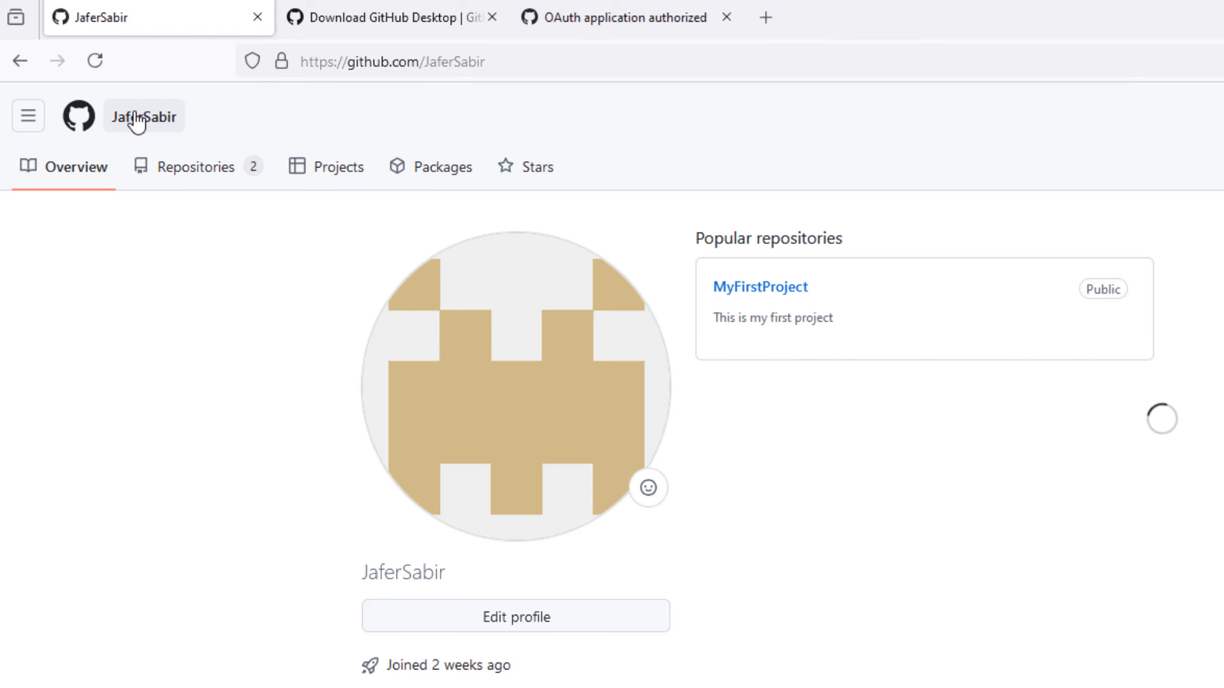
pyautogui.click(81, 116)
pyautogui.click(97, 299)
pyautogui.click(442, 501)
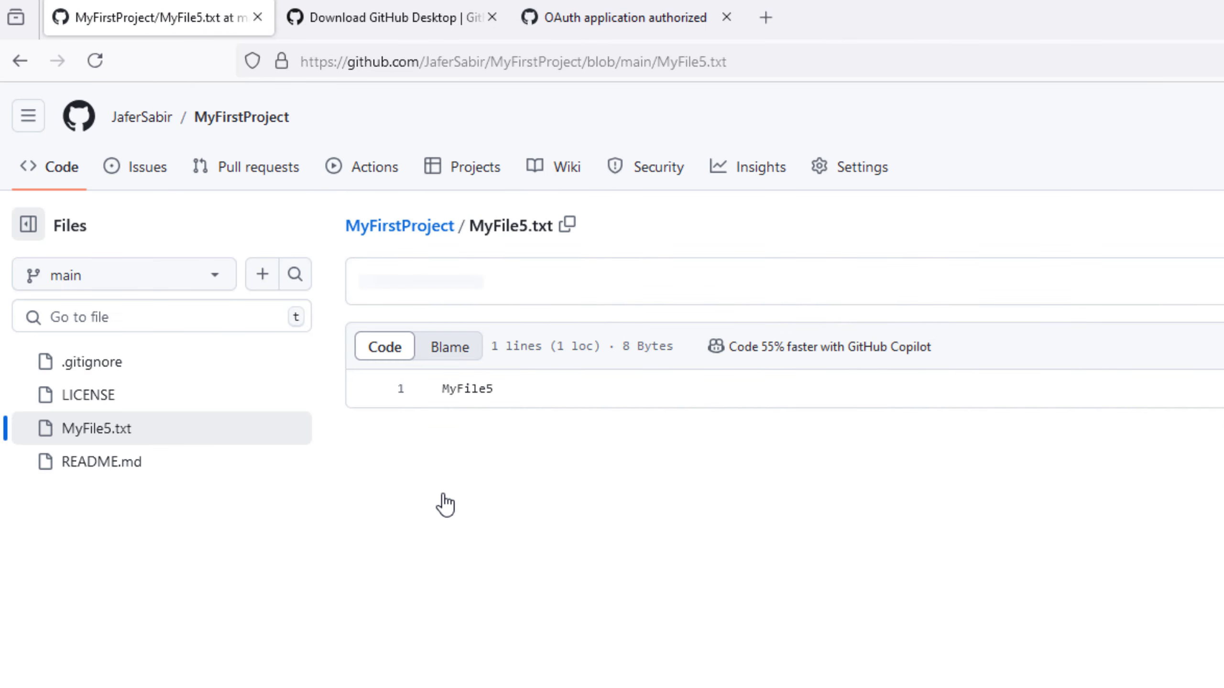
# Edit MyFile5.txt on GitHub and add "New change" as its second line.
pyautogui.press('e')
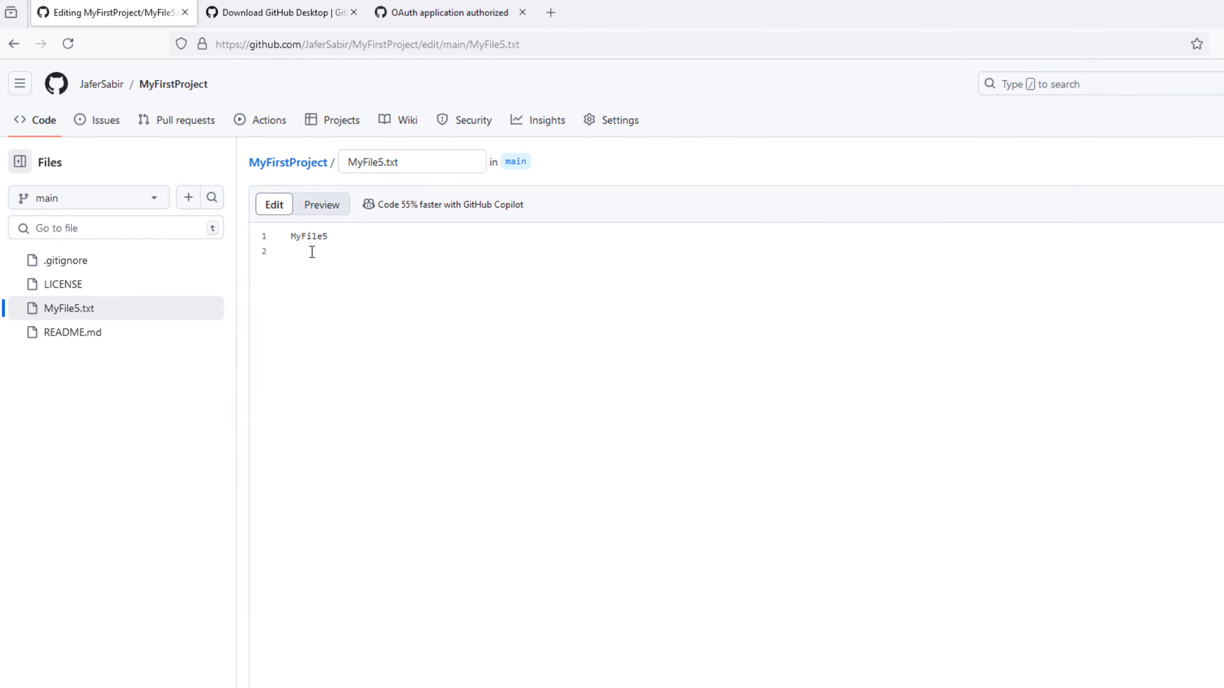
pyautogui.click(312, 252)
pyautogui.write('New change')
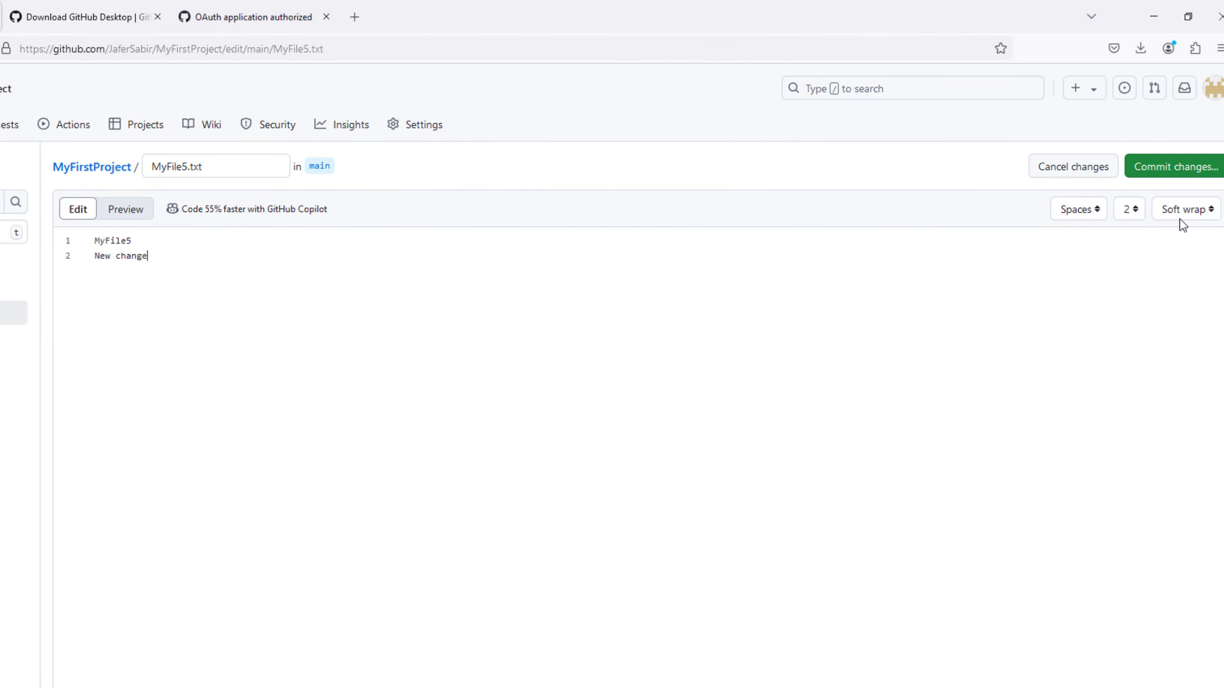
# Commit the edit directly to the main branch with the message "Update MyFile5.txt" and the description "Added New change".
pyautogui.click(1171, 168)
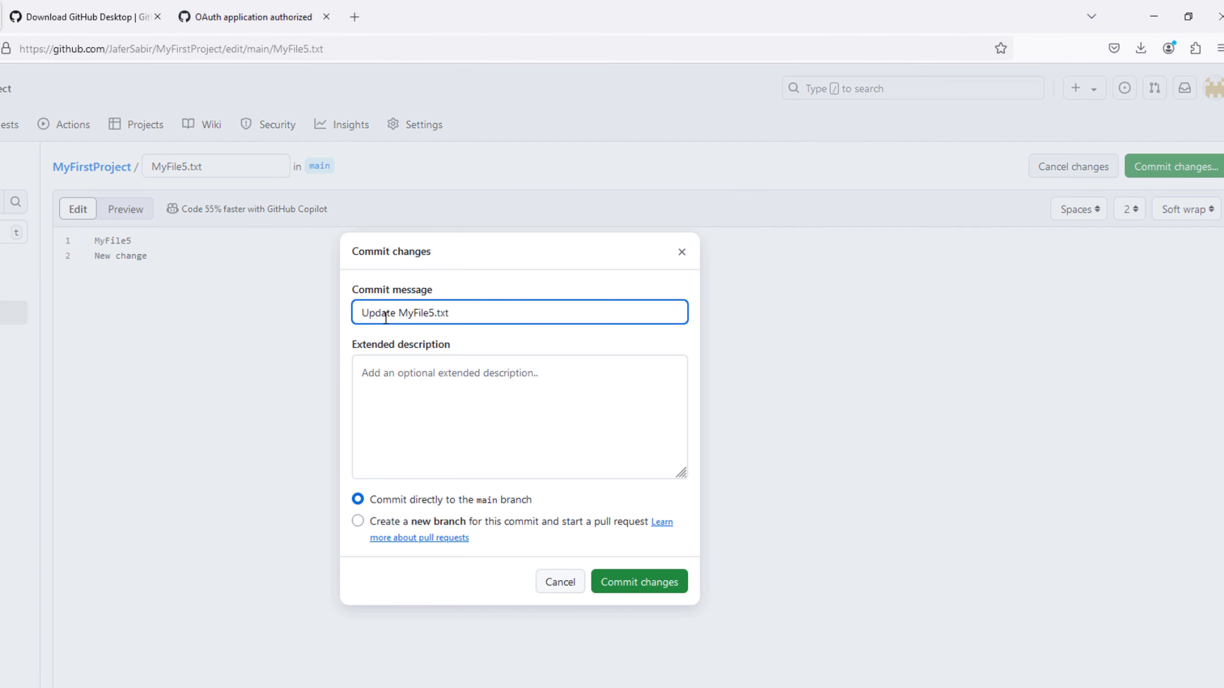
pyautogui.click(429, 399)
pyautogui.write('Added New change')
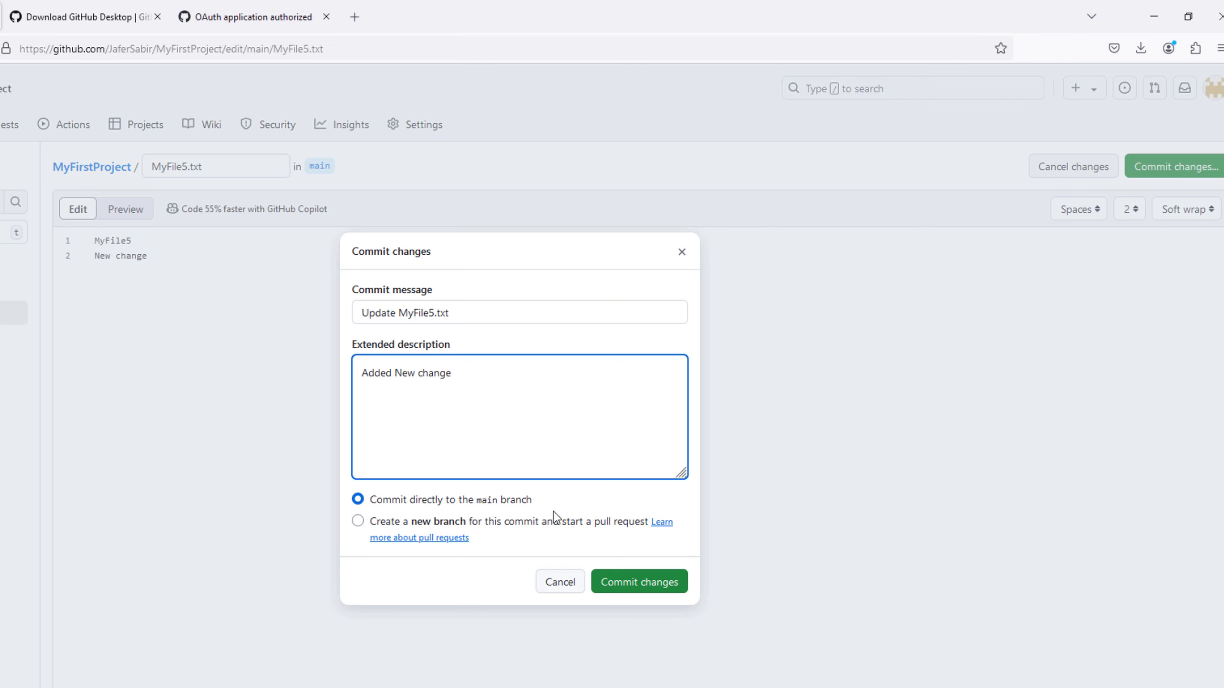
pyautogui.click(625, 587)
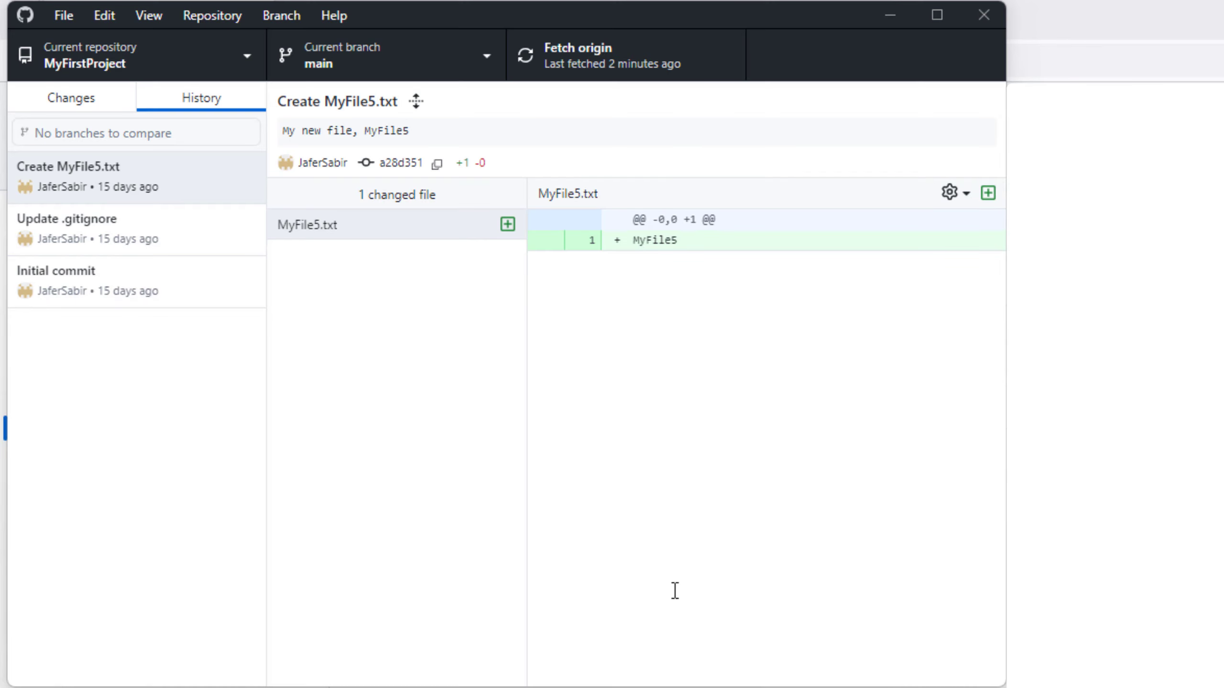
# Switch to GitHub Desktop, fetch and pull the new commit from origin, and inspect the Update MyFile5.txt changes.
pyautogui.click(572, 48)
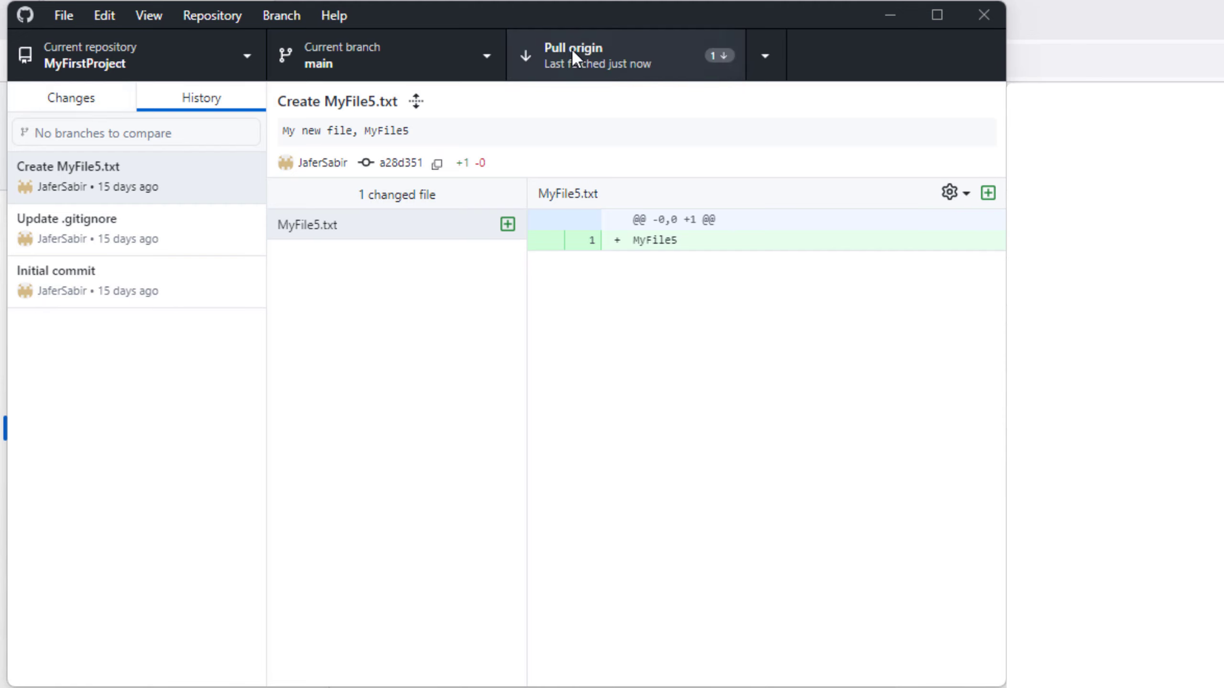
pyautogui.click(723, 53)
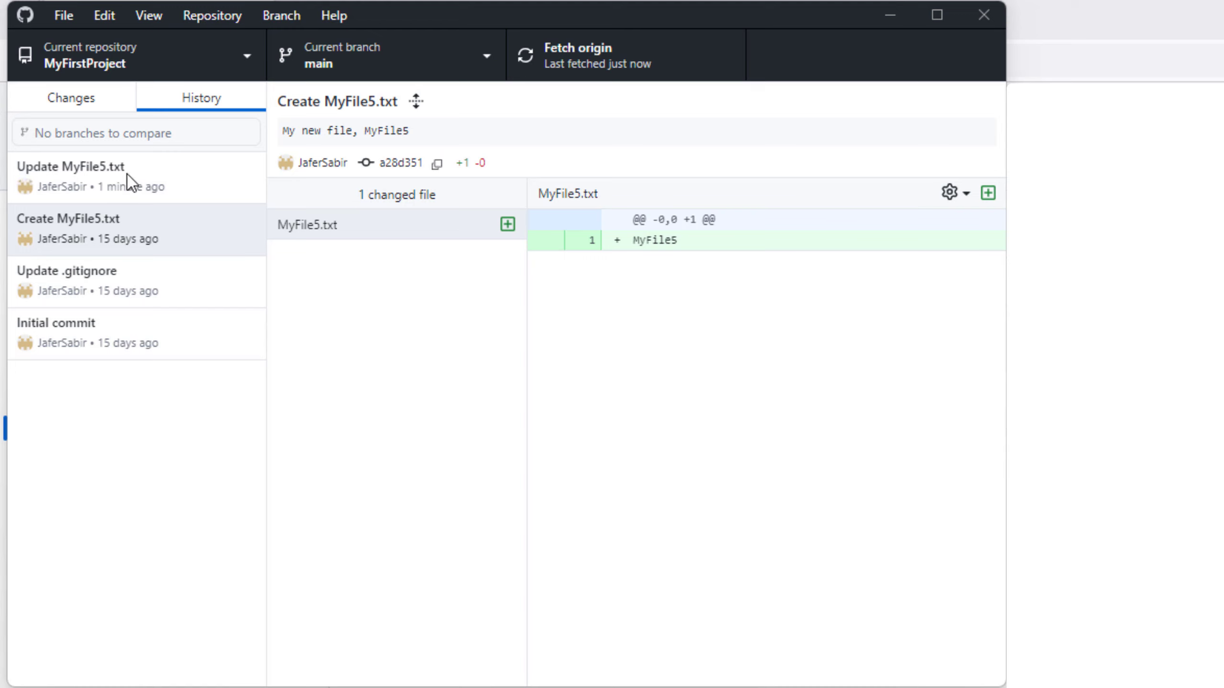
pyautogui.click(109, 172)
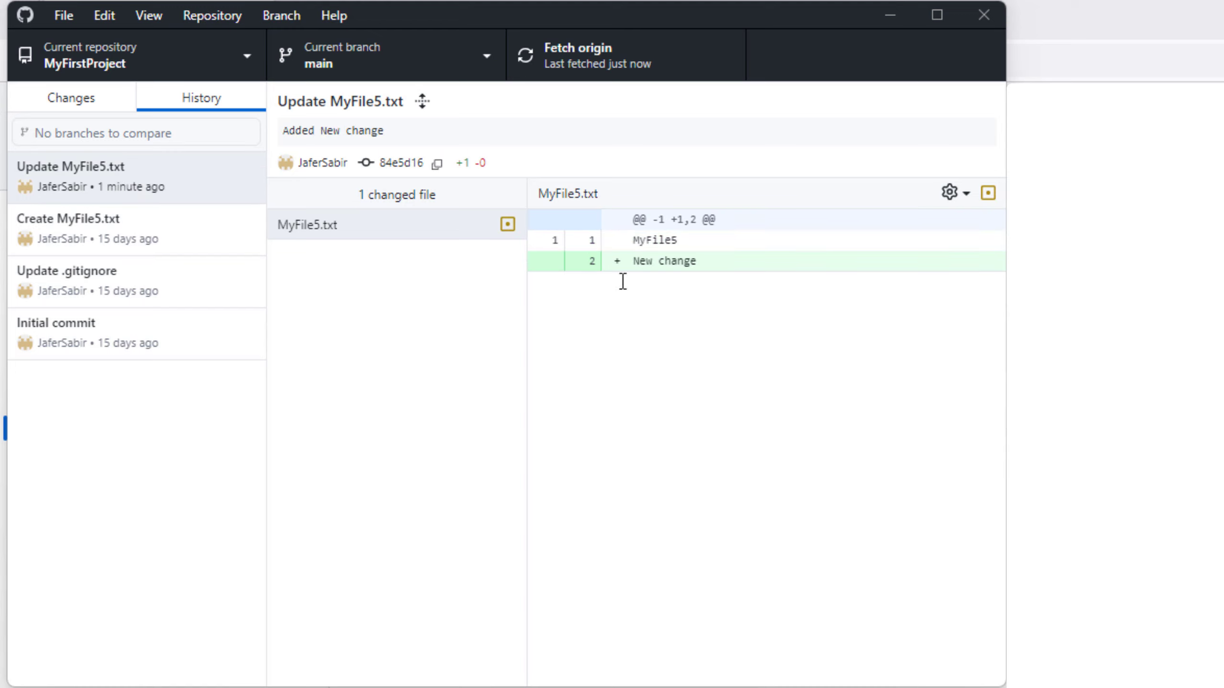
pyautogui.moveTo(637, 261); pyautogui.dragTo(697, 261)
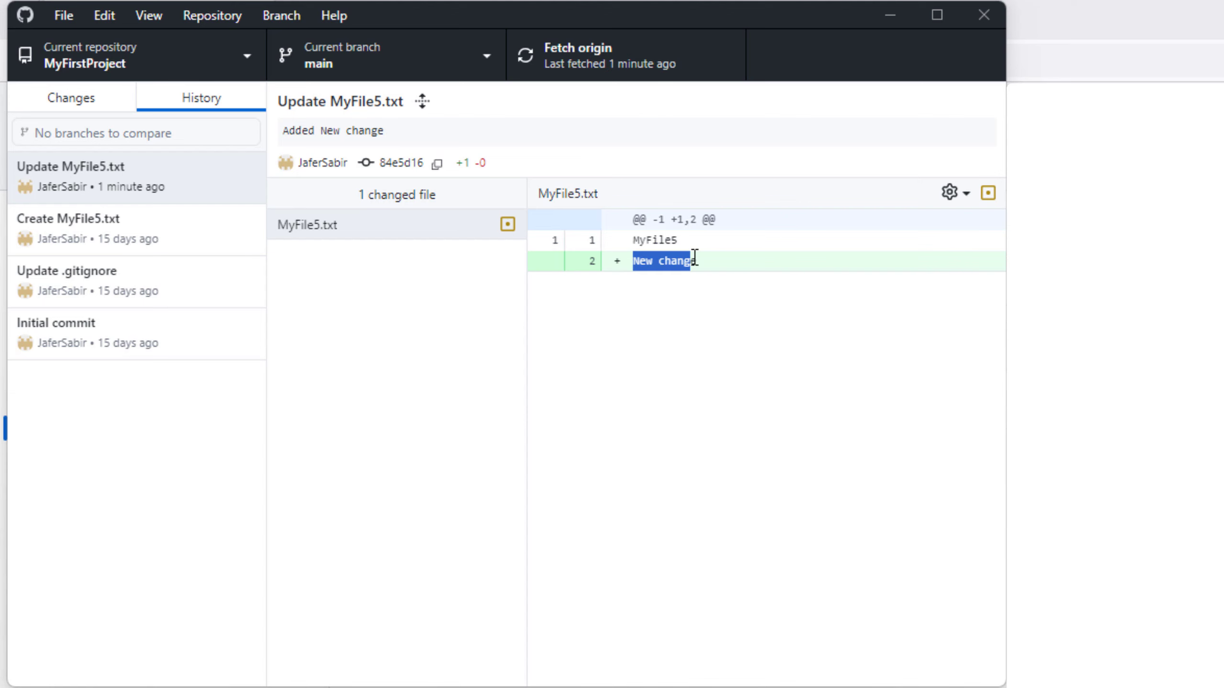
# Create a new branch named feature1_branch based on main in MyFirstProject.
pyautogui.click(208, 15)
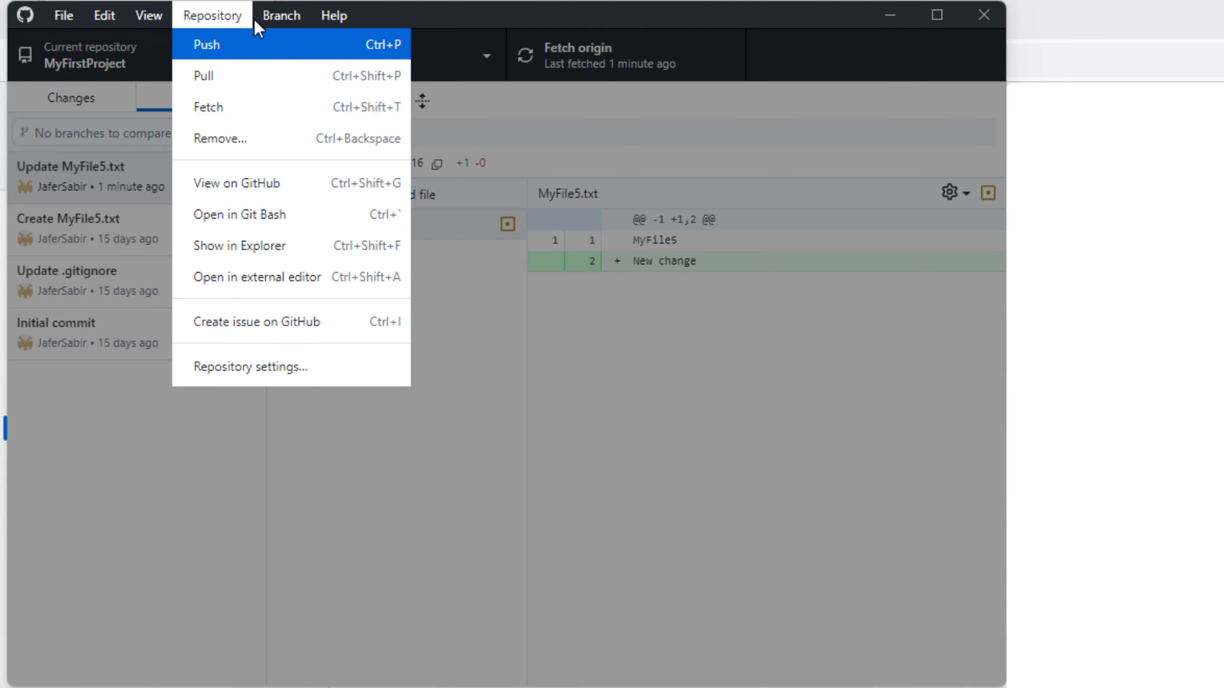
pyautogui.moveTo(348, 24)
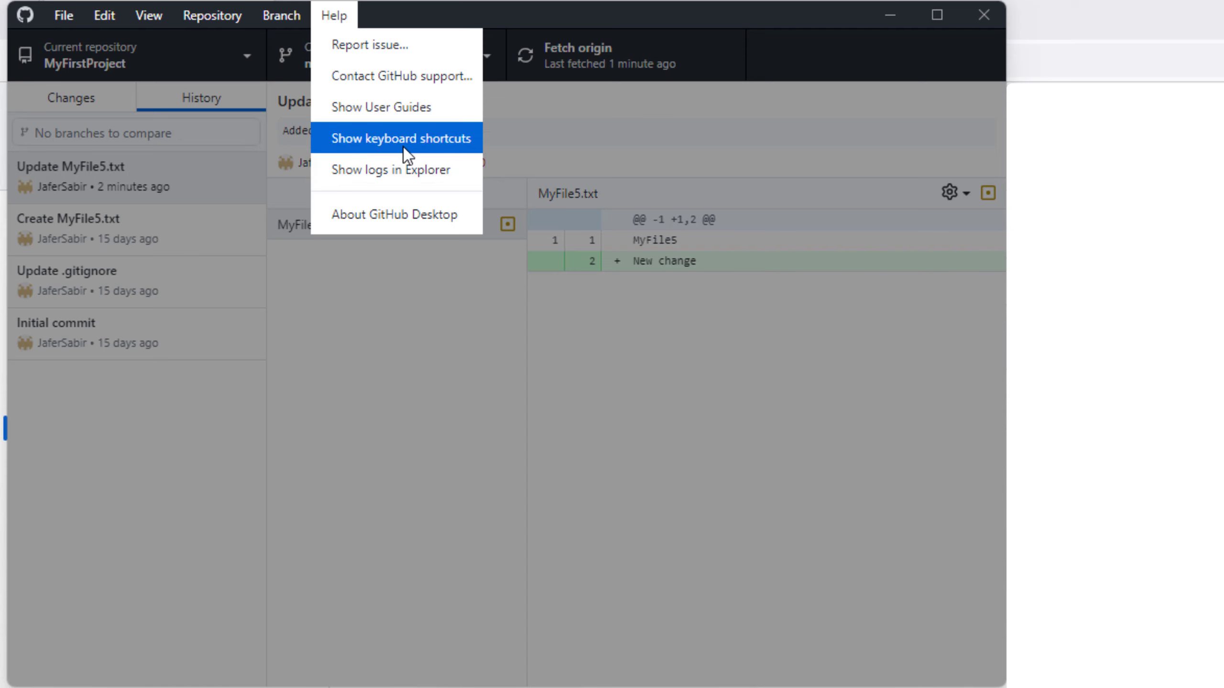
pyautogui.moveTo(291, 21)
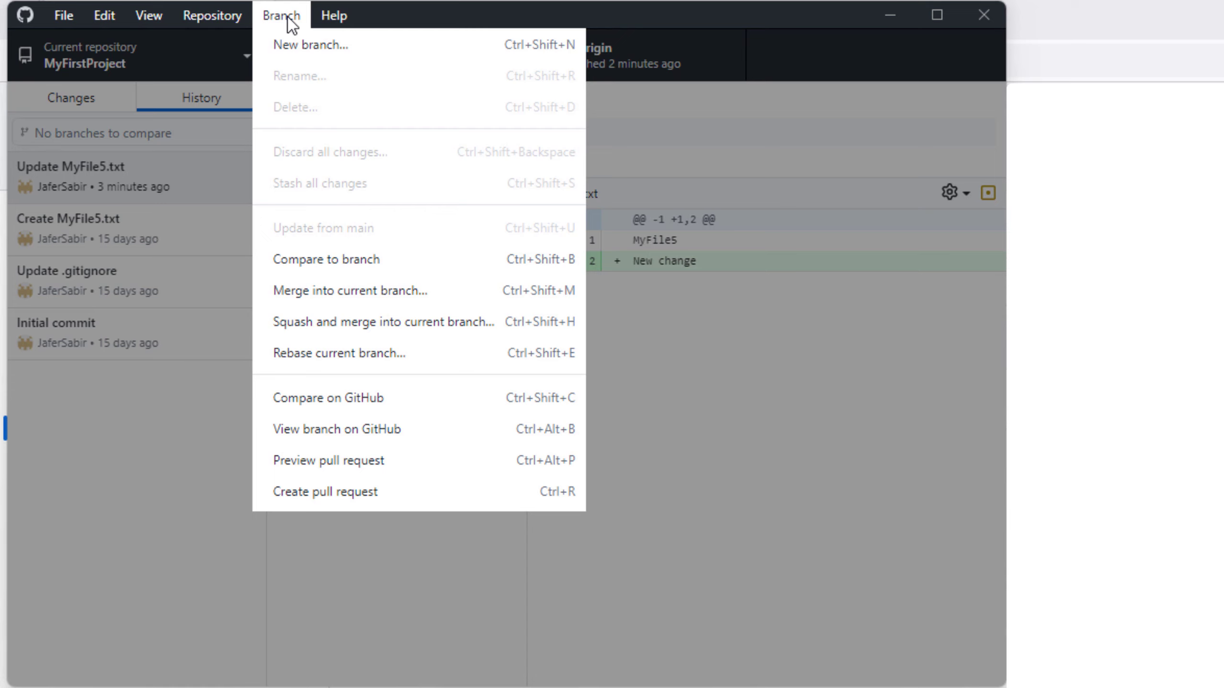
pyautogui.click(303, 57)
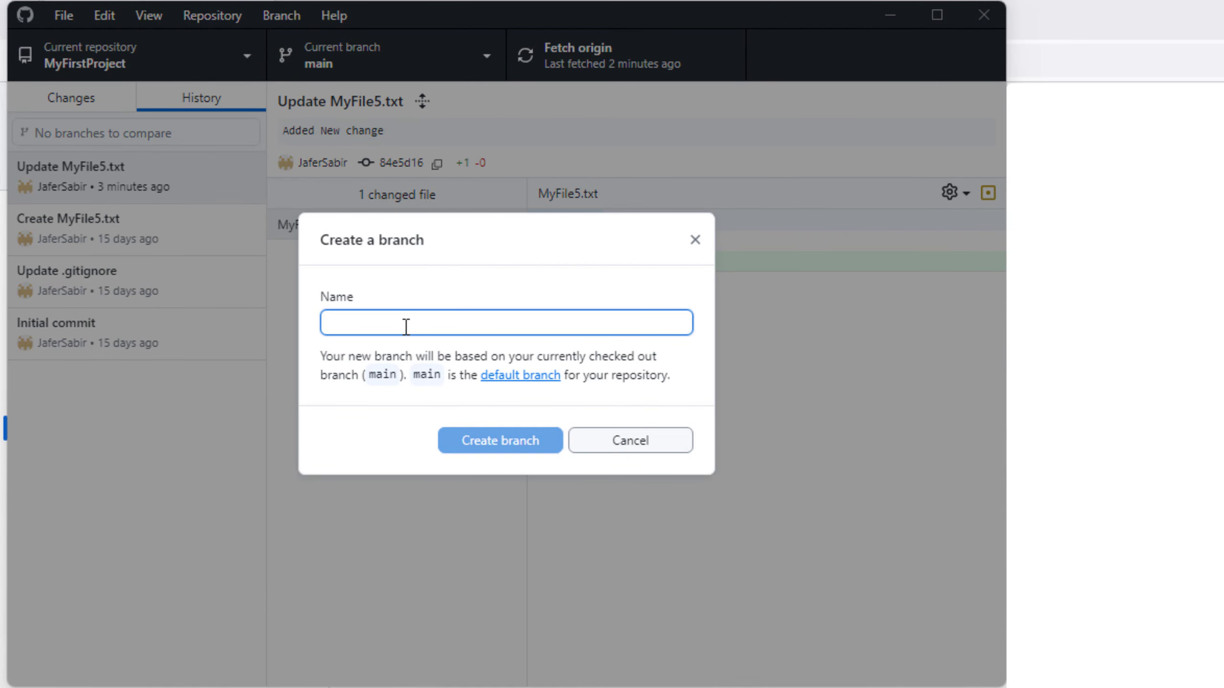
pyautogui.write('feature1_branch')
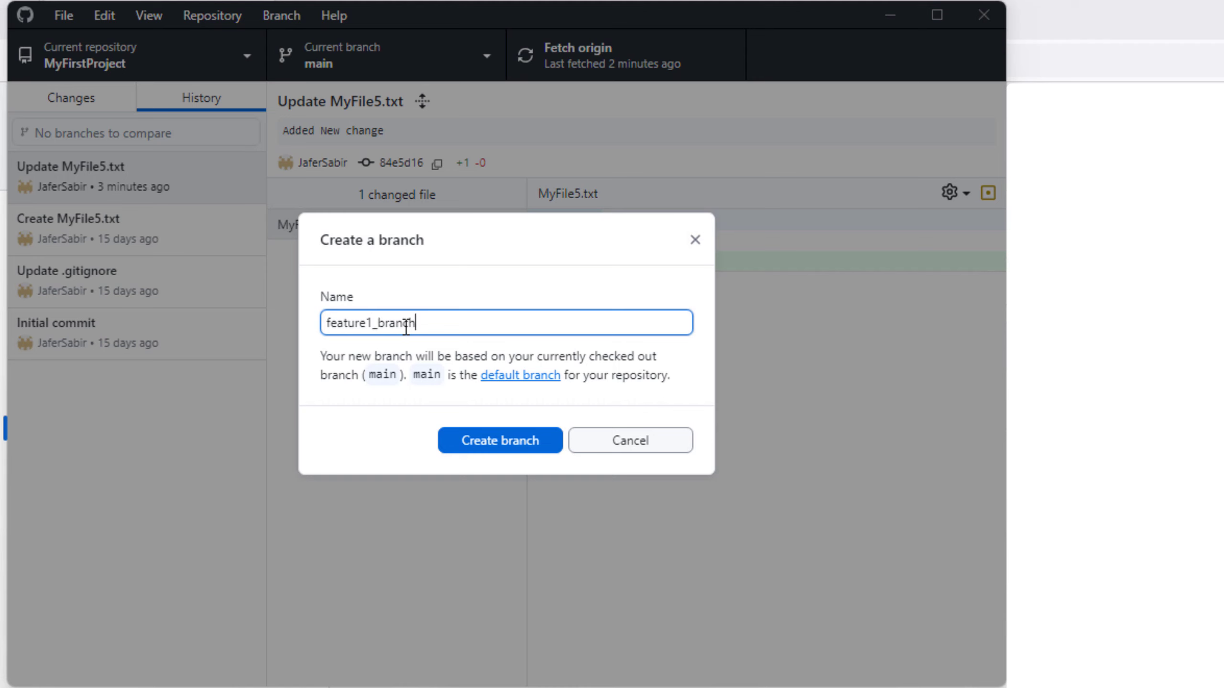
pyautogui.click(500, 447)
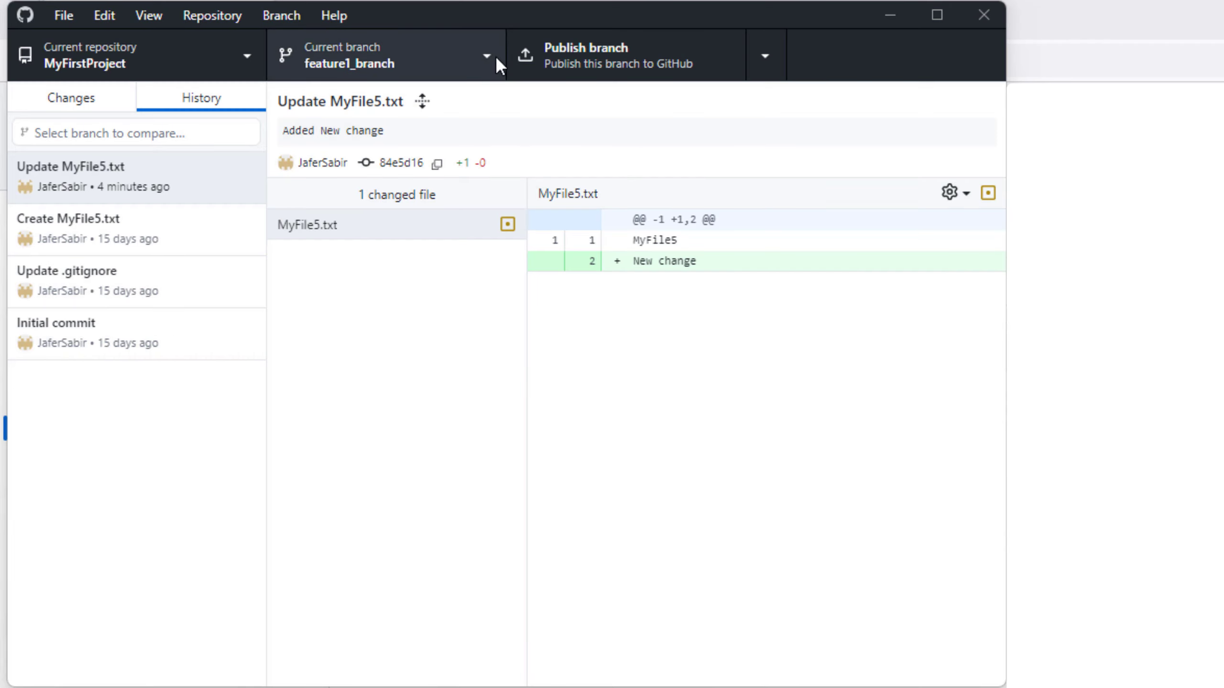
# Switch the current branch to main and back to feature1_branch, and view its uncommitted changes.
pyautogui.click(488, 60)
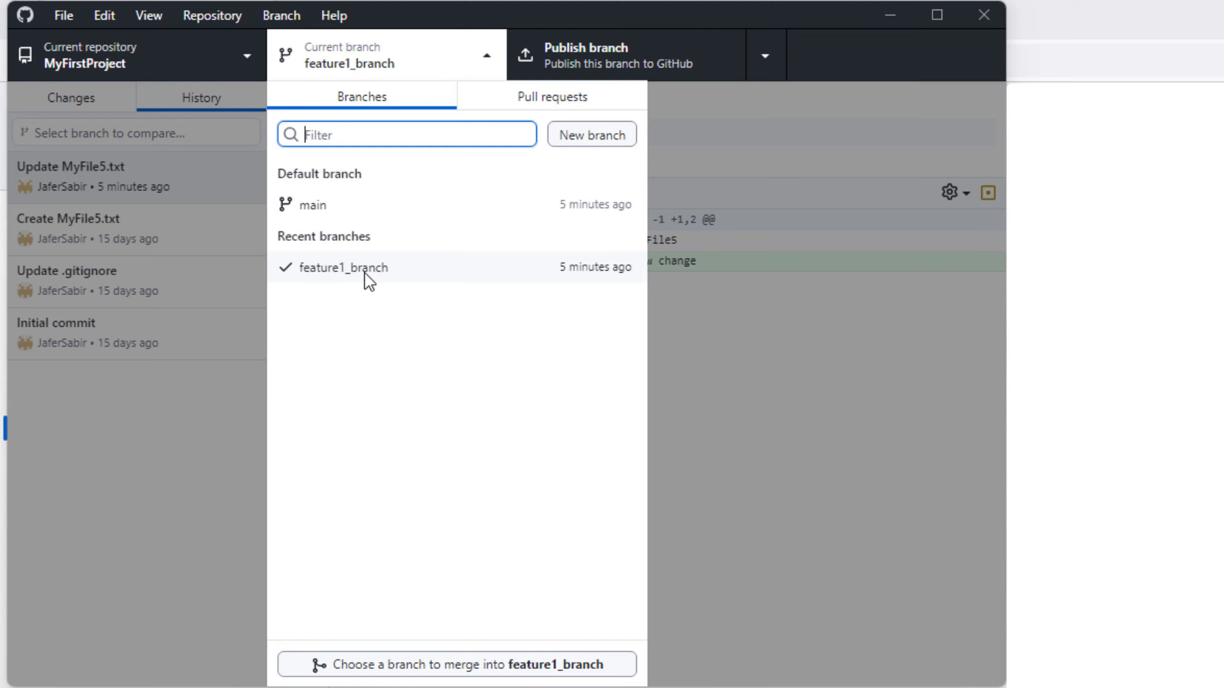
pyautogui.click(365, 213)
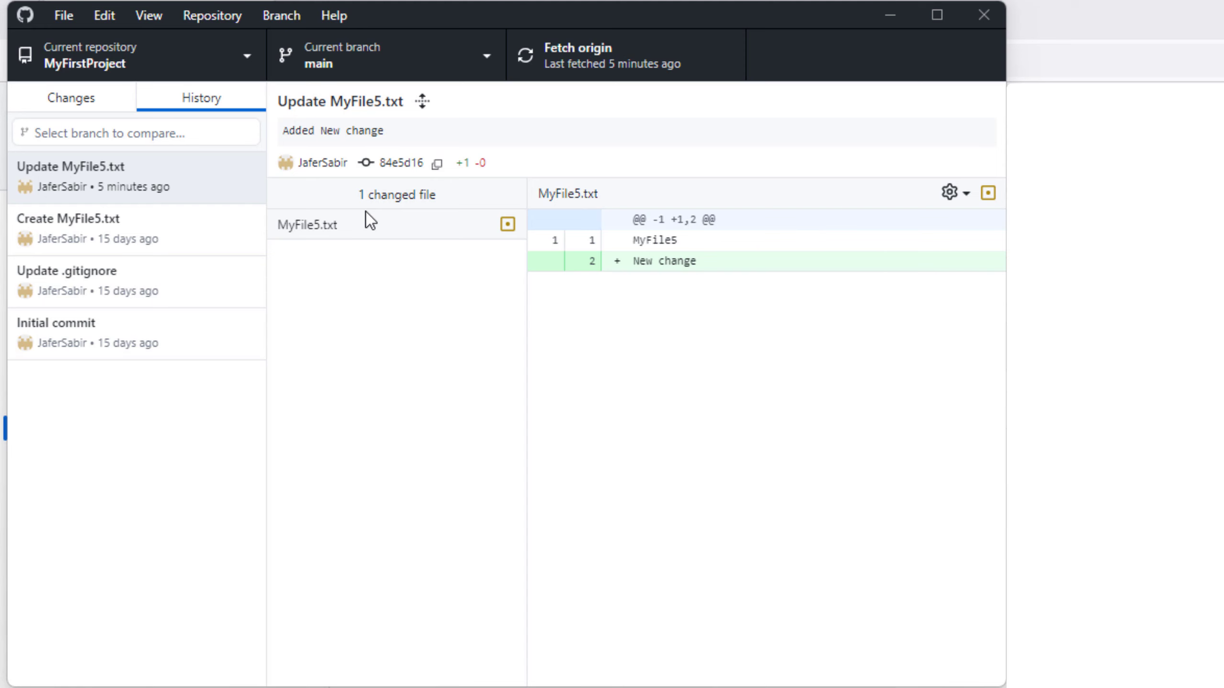
pyautogui.click(486, 50)
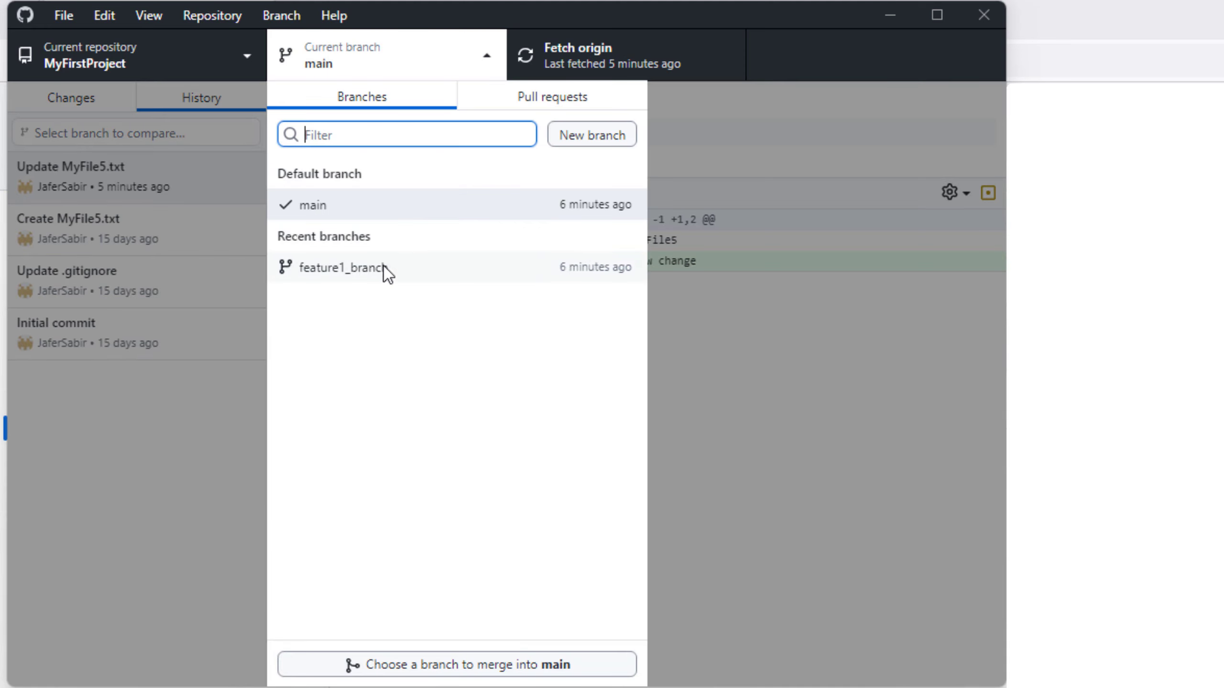
pyautogui.click(385, 271)
pyautogui.click(90, 107)
pyautogui.click(487, 51)
pyautogui.click(488, 51)
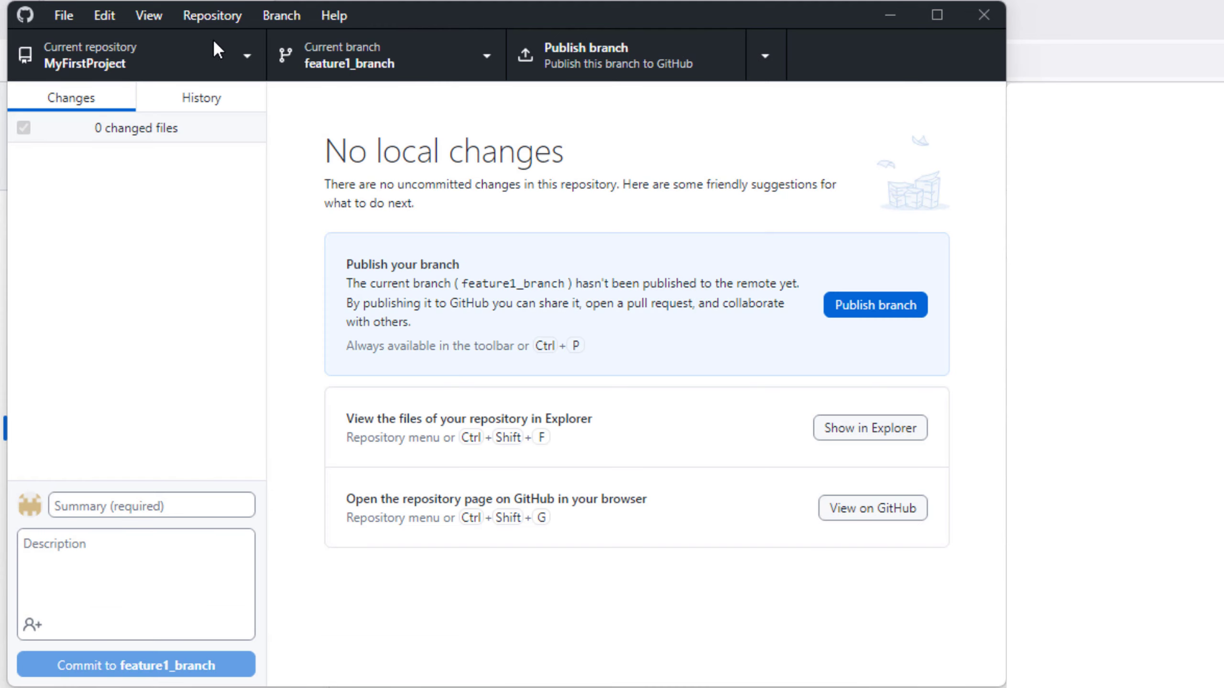
# Open MyFile5 from the repository's folder in Notepad, add the line "Feature1BranchChange to add a new feature", save and close it.
pyautogui.click(207, 17)
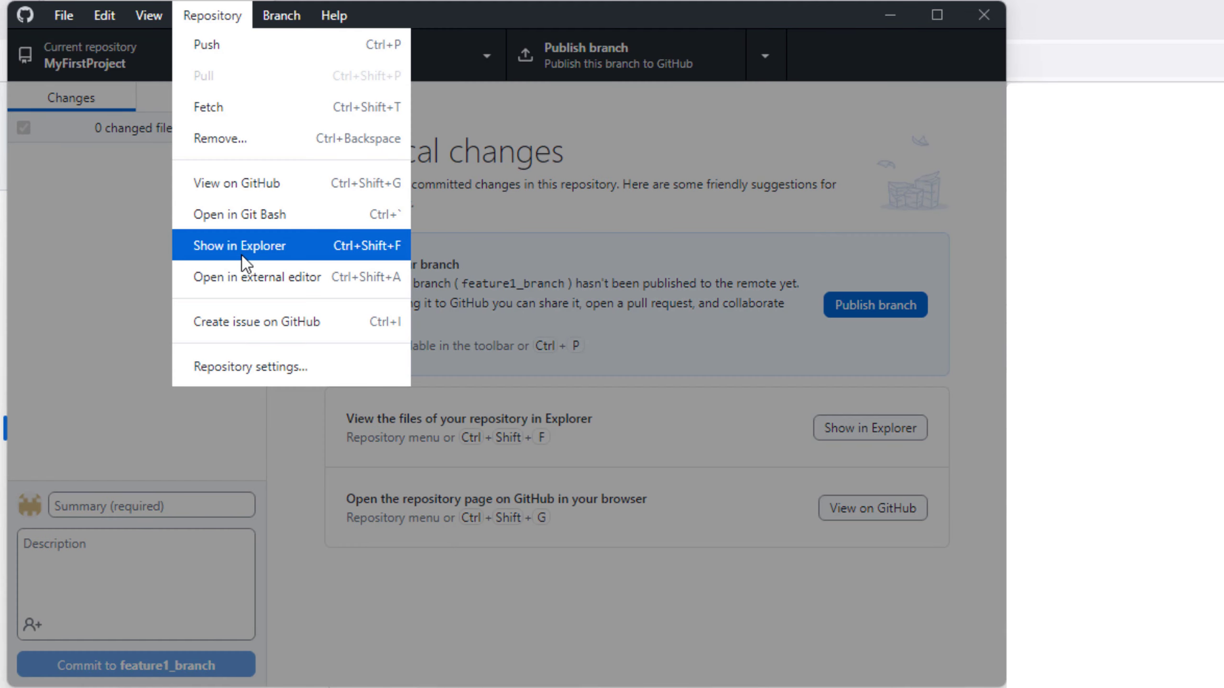
pyautogui.click(254, 255)
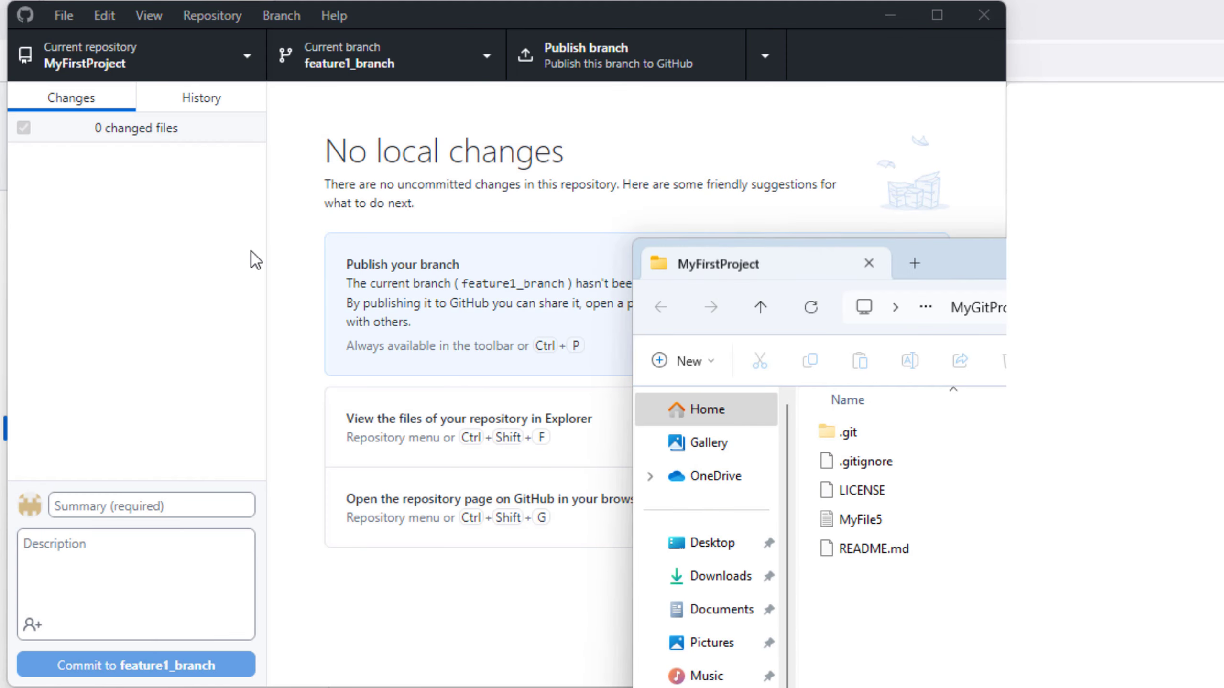
pyautogui.click(876, 521)
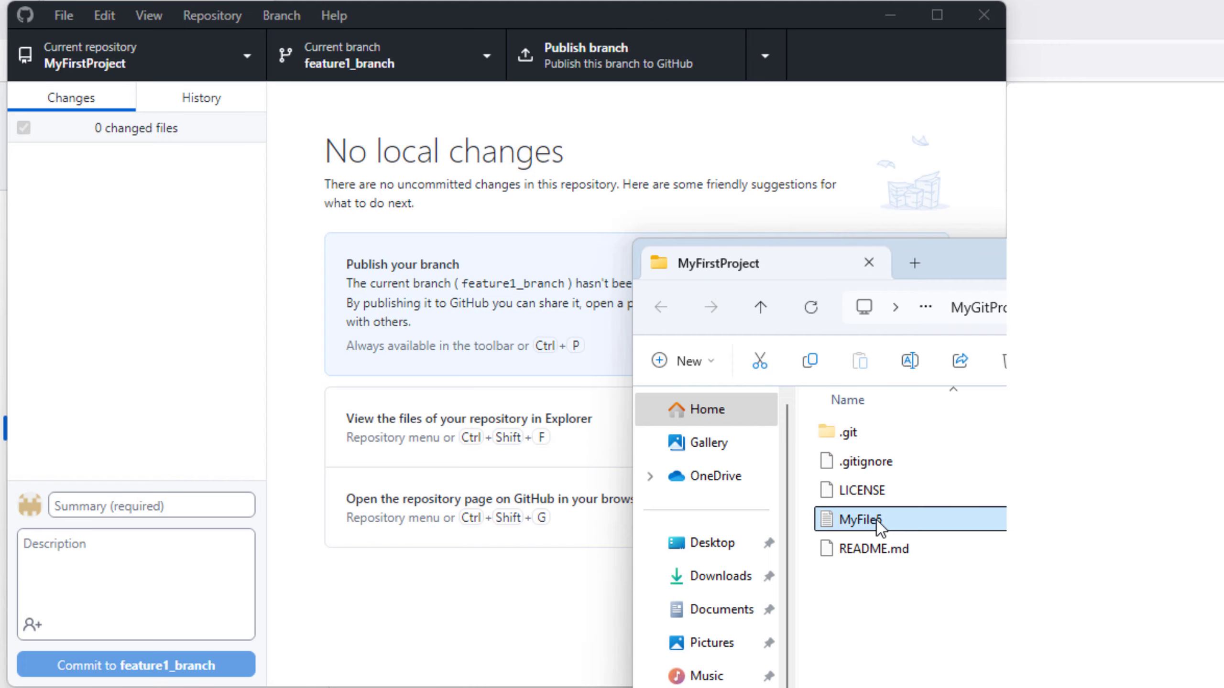
pyautogui.doubleClick(876, 521)
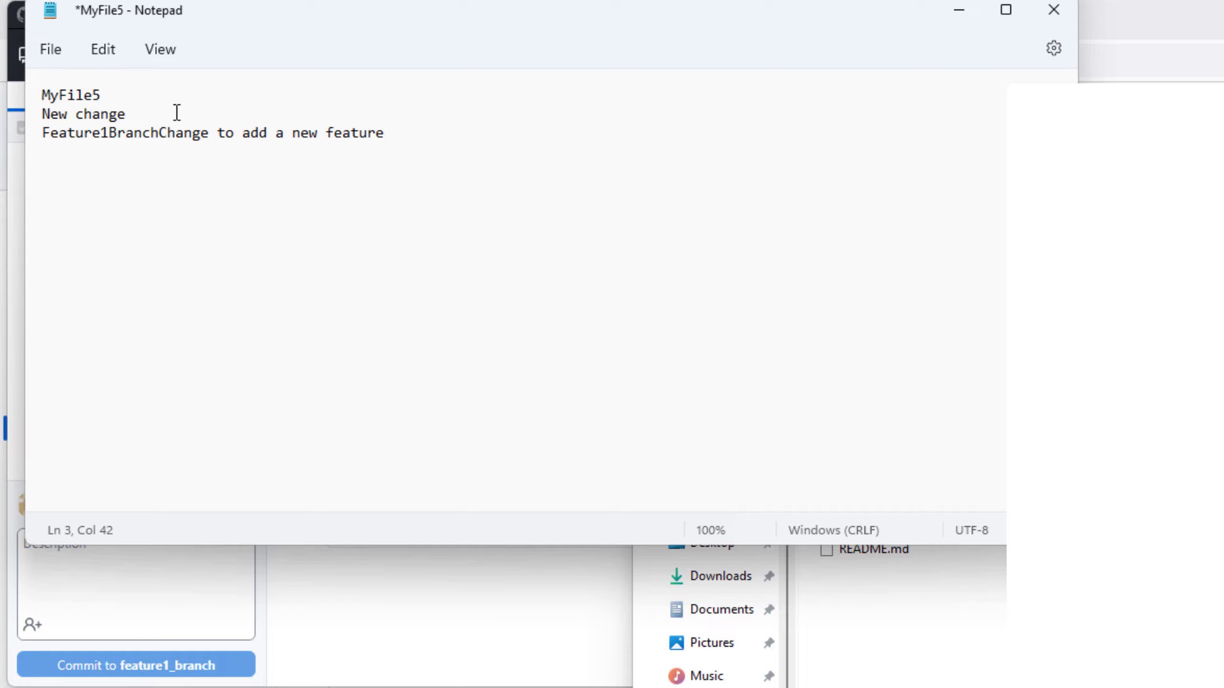
pyautogui.hotkey('ctrl', 's')
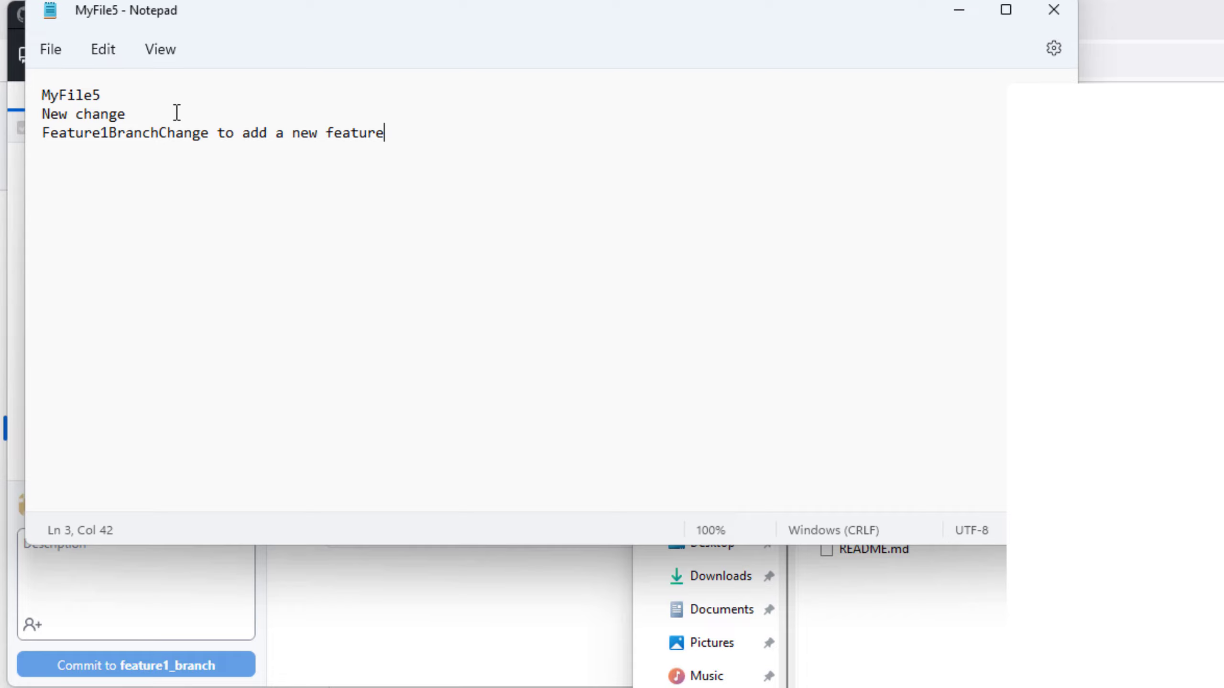
pyautogui.click(1063, 14)
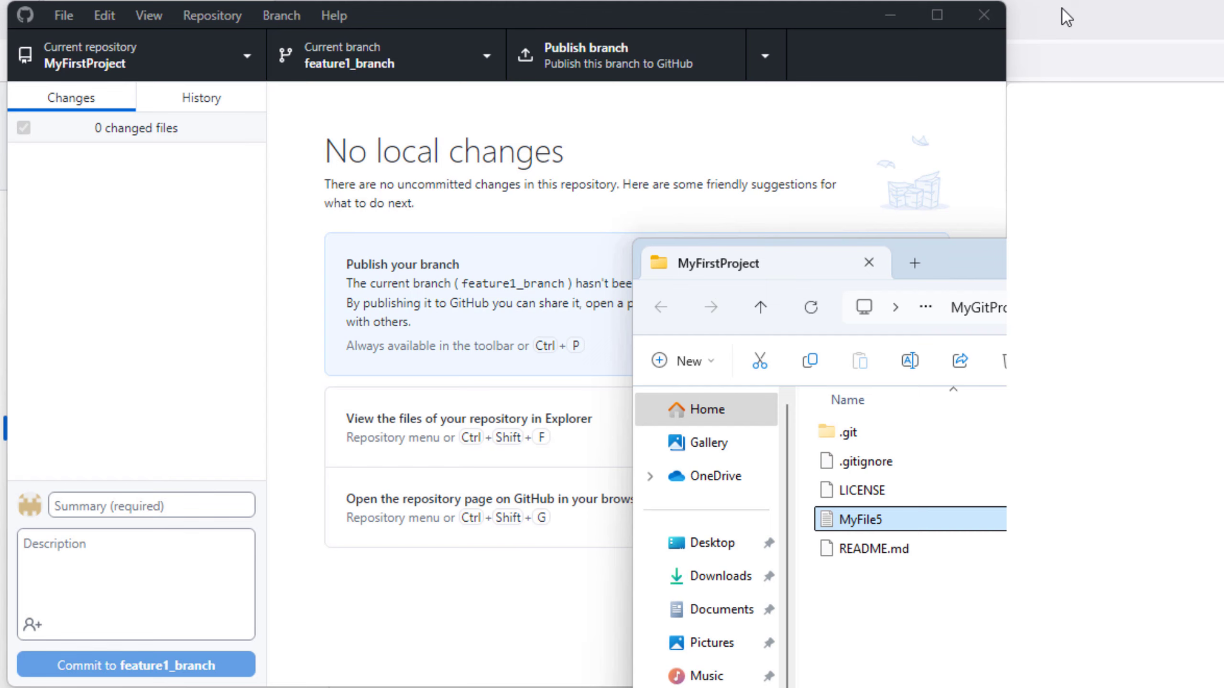
# Return to GitHub Desktop and switch from feature1_branch to main, bringing the uncommitted MyFile5.txt change along.
pyautogui.click(113, 327)
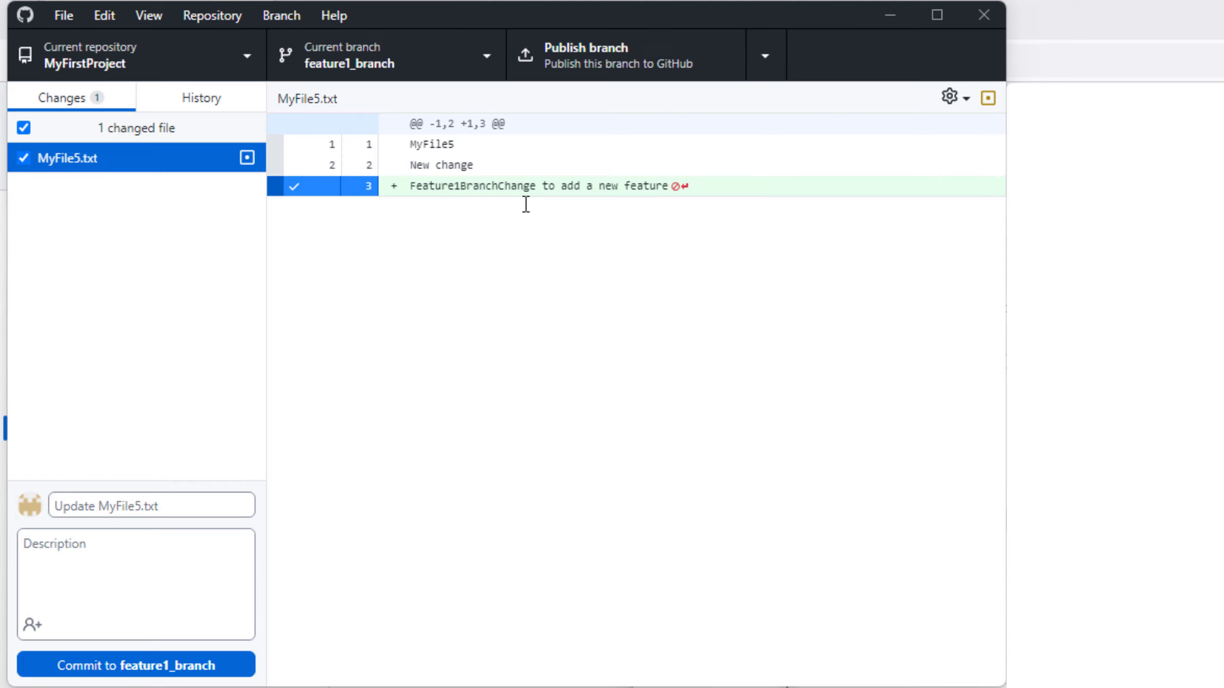
pyautogui.click(488, 55)
pyautogui.click(398, 199)
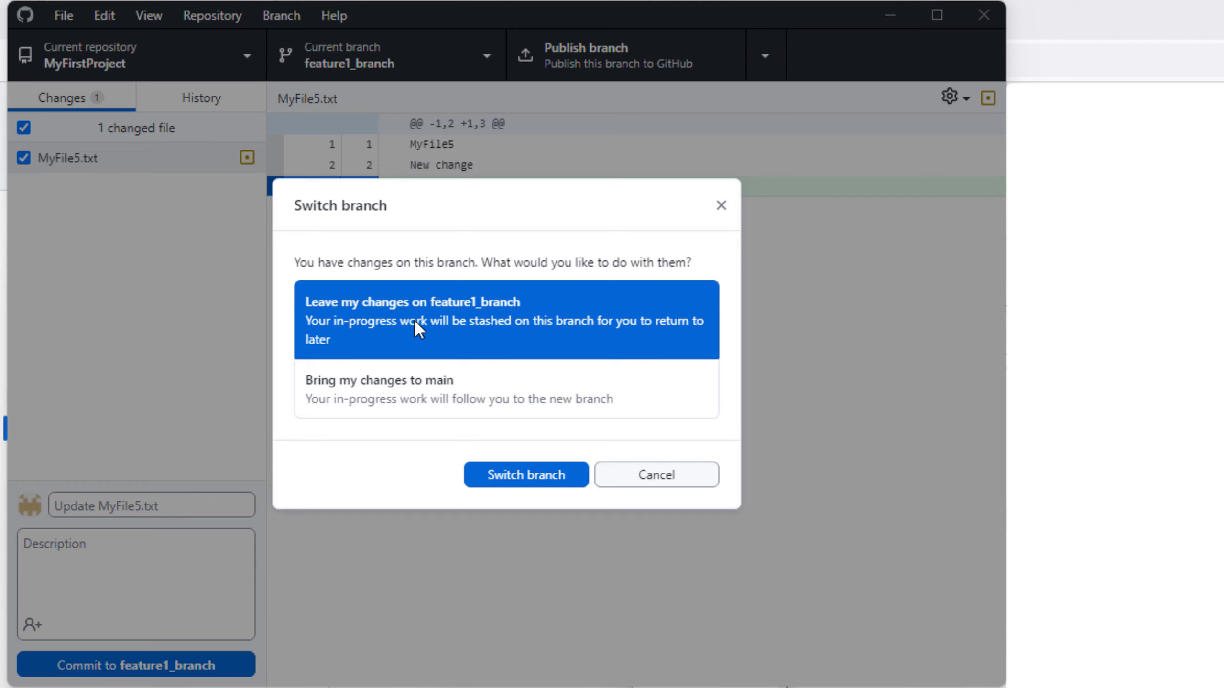
pyautogui.click(448, 408)
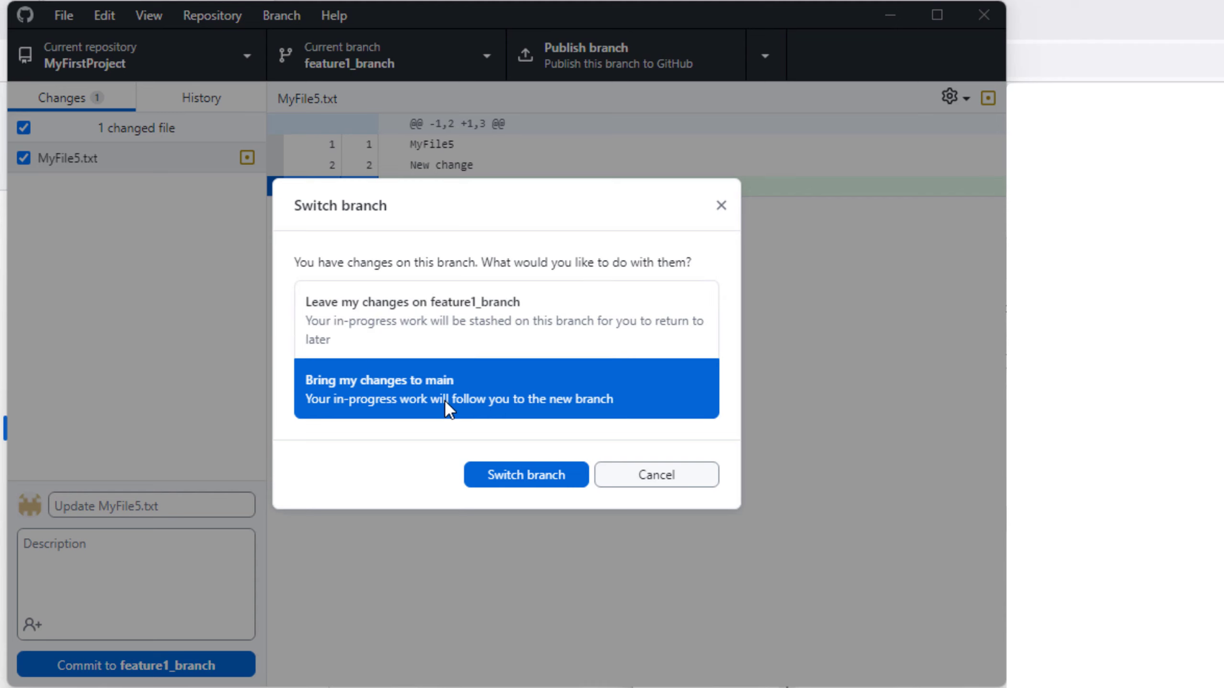
pyautogui.click(526, 480)
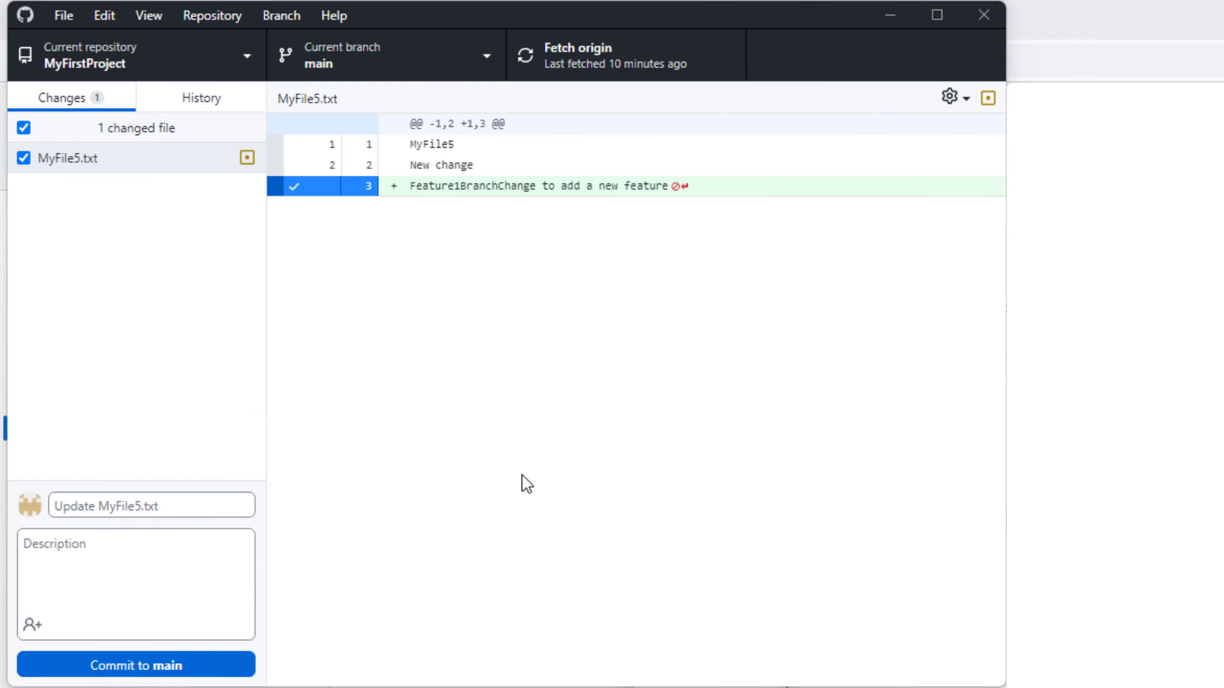
# Commit the MyFile5.txt change to main with the default summary and push it to origin.
pyautogui.click(145, 665)
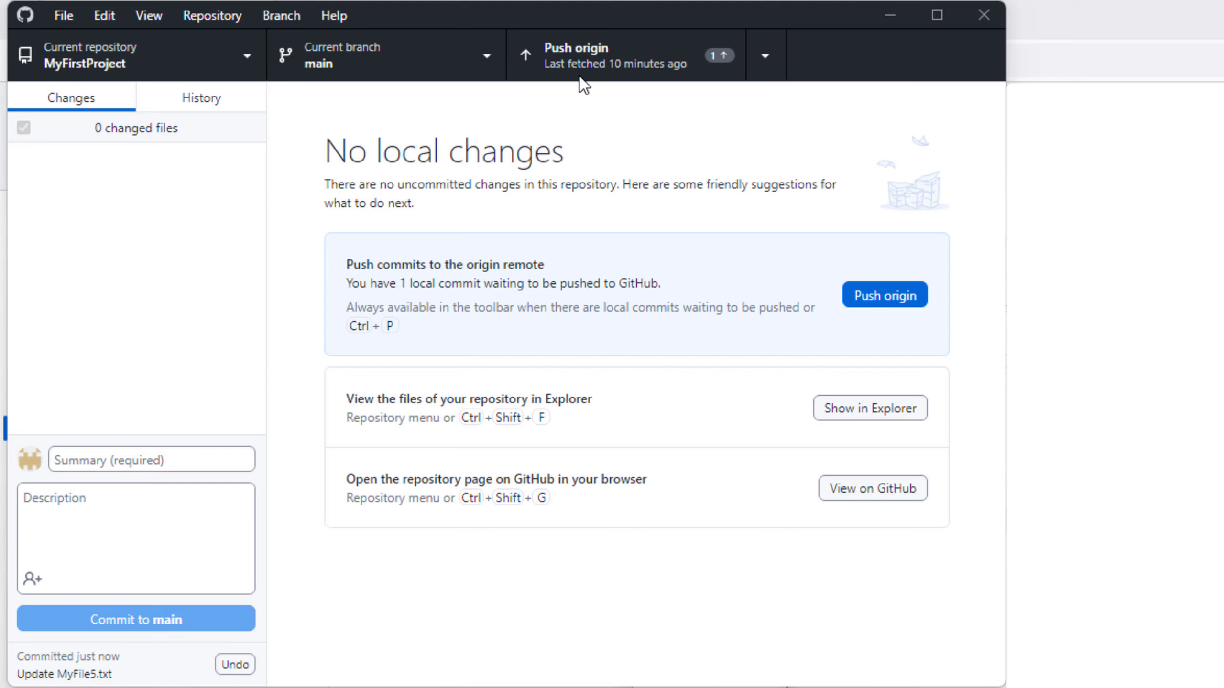
pyautogui.click(879, 284)
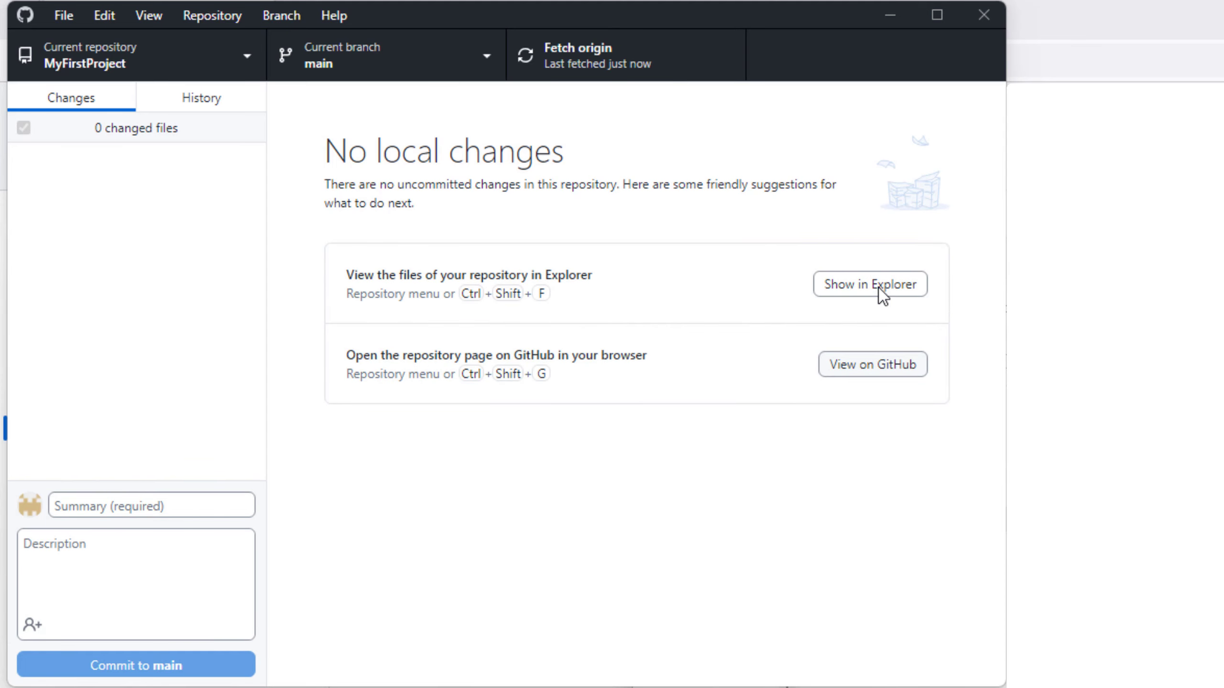
# Switch to the browser, open the MyFirstProject repository from the GitHub dashboard, and view MyFile5.txt on the main branch.
pyautogui.click(1122, 22)
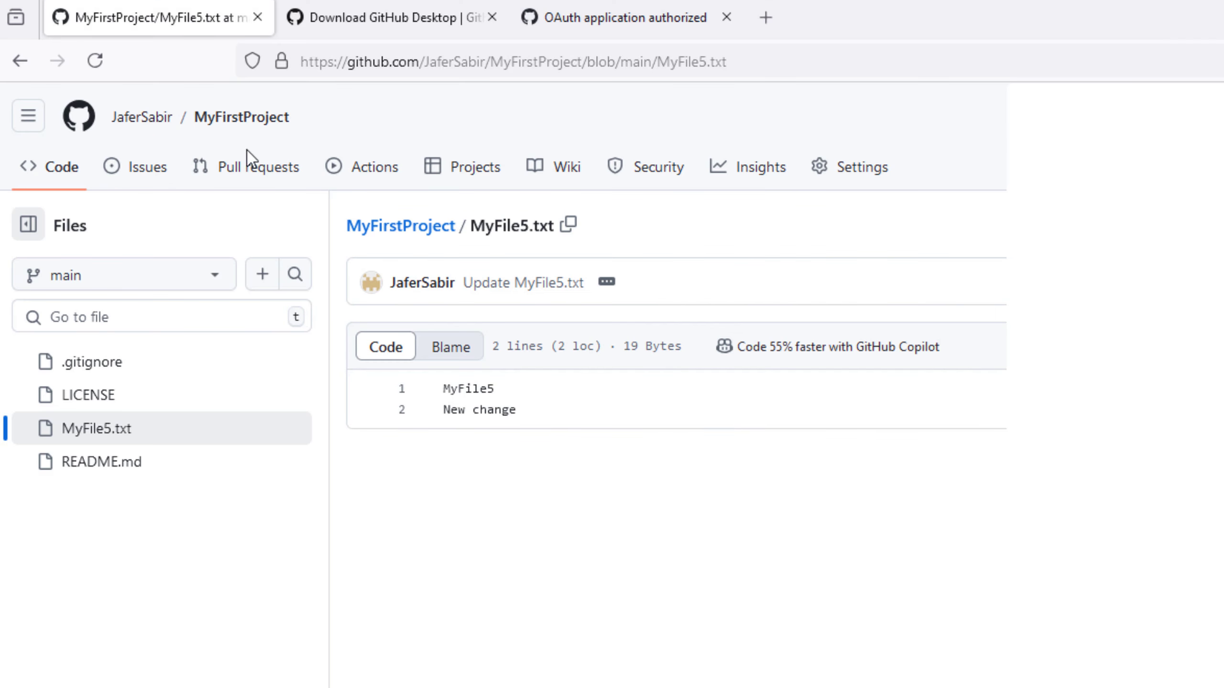
pyautogui.click(28, 116)
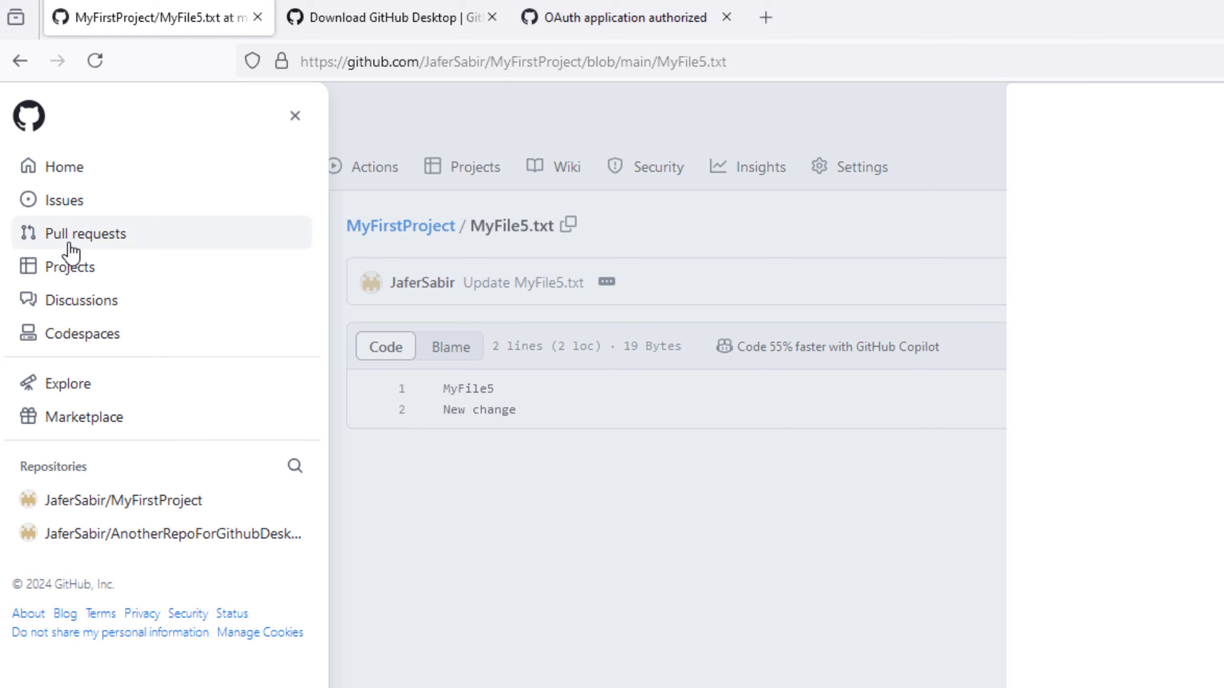
pyautogui.click(77, 274)
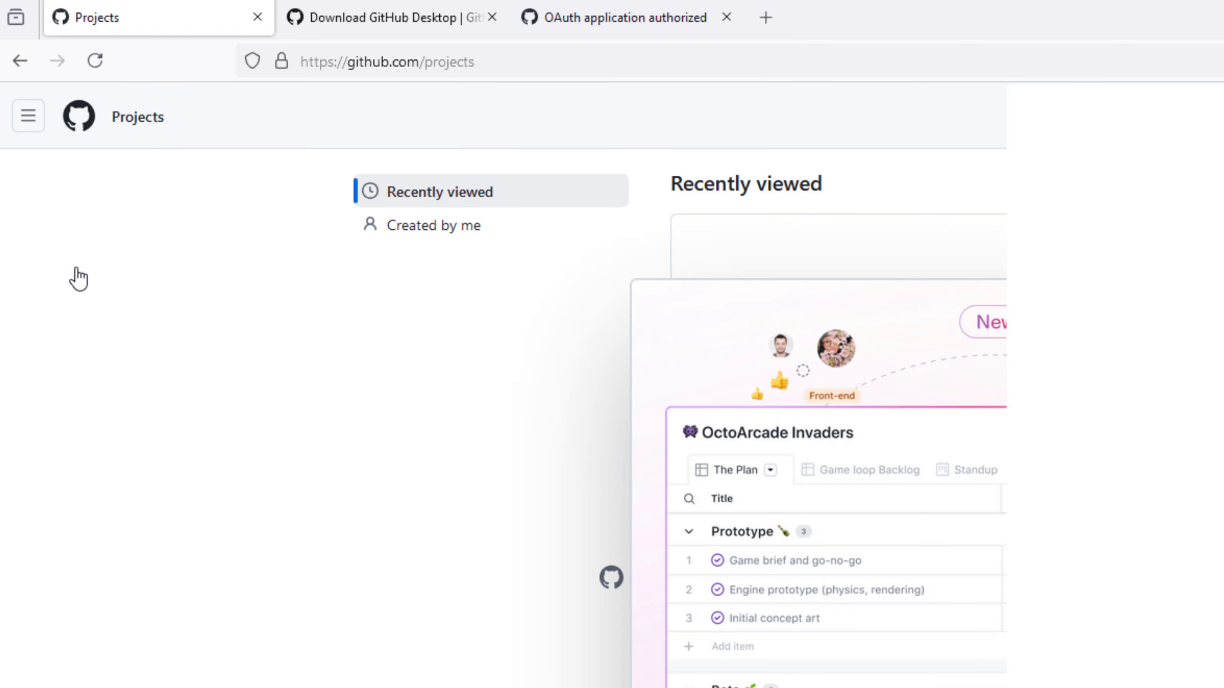
pyautogui.click(29, 120)
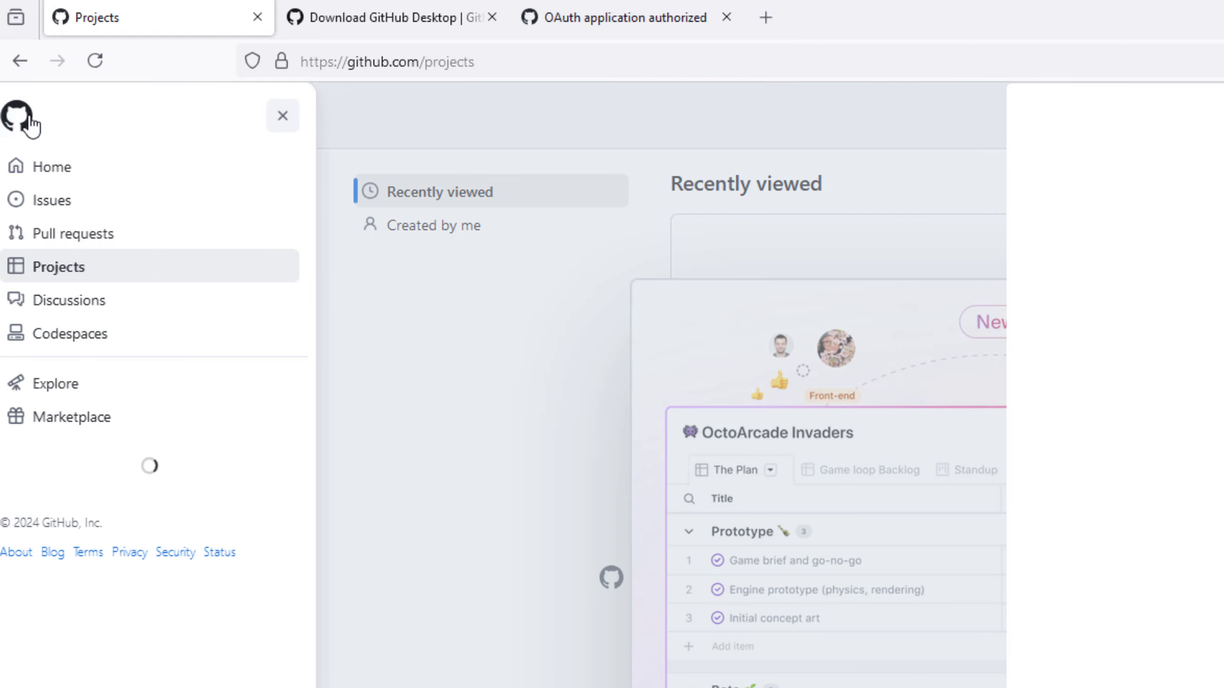
pyautogui.click(43, 169)
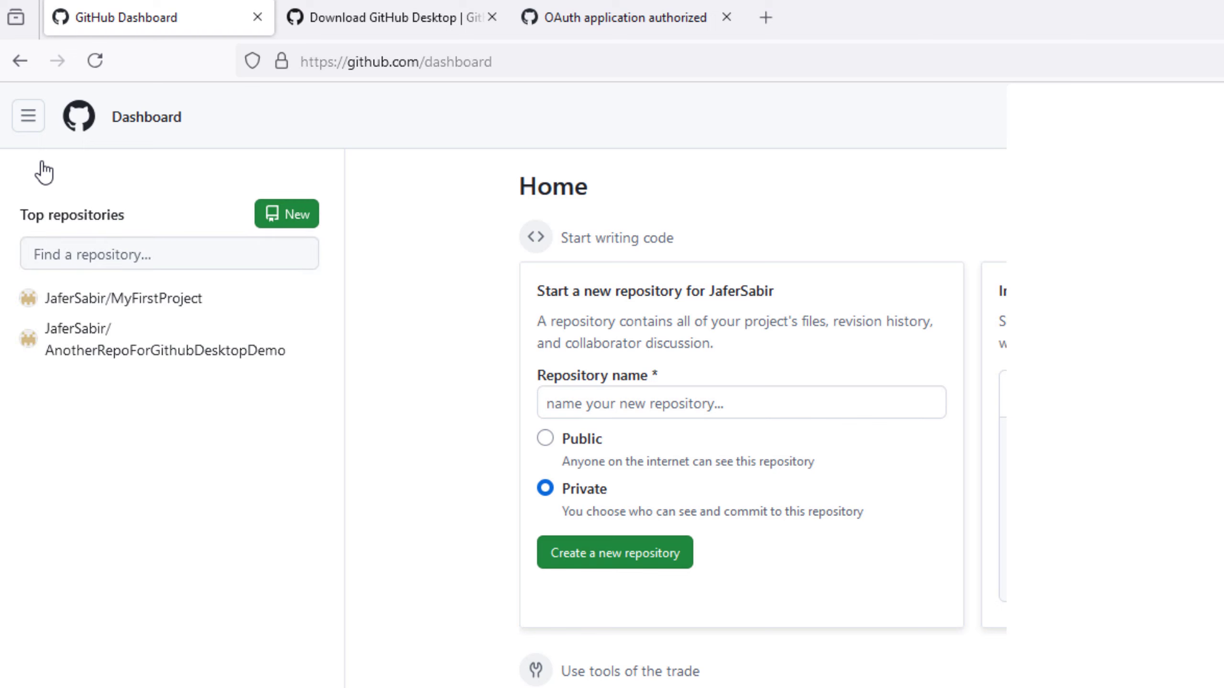
pyautogui.click(135, 303)
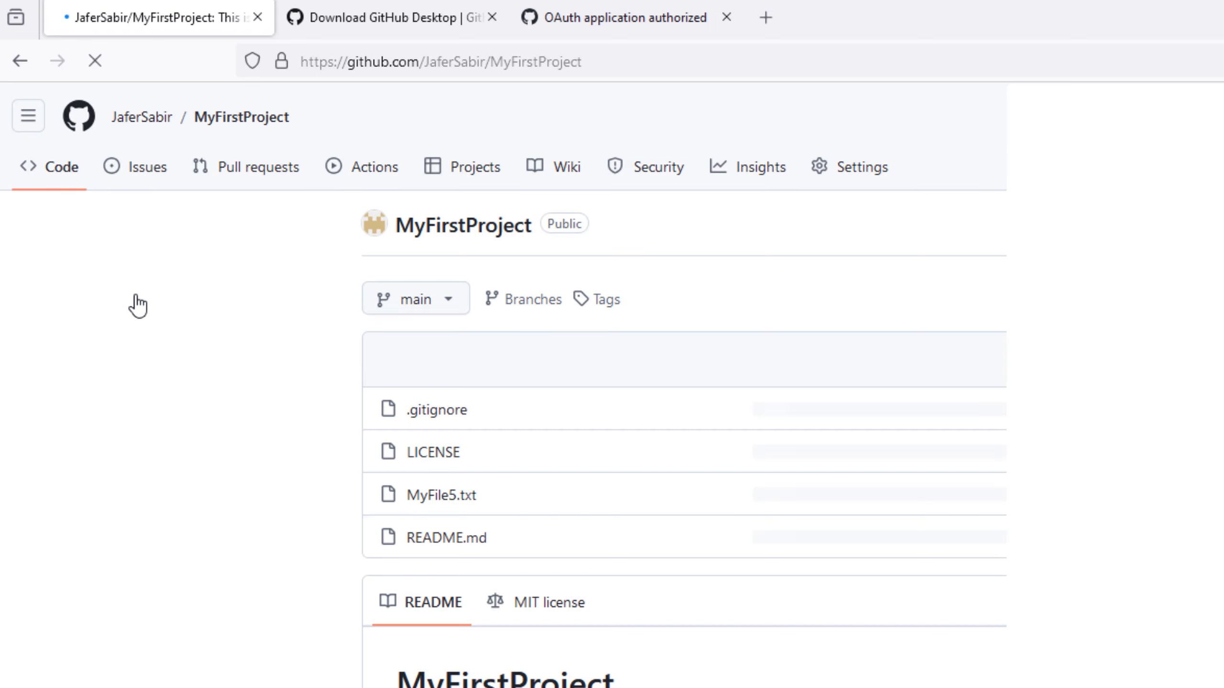
pyautogui.click(424, 497)
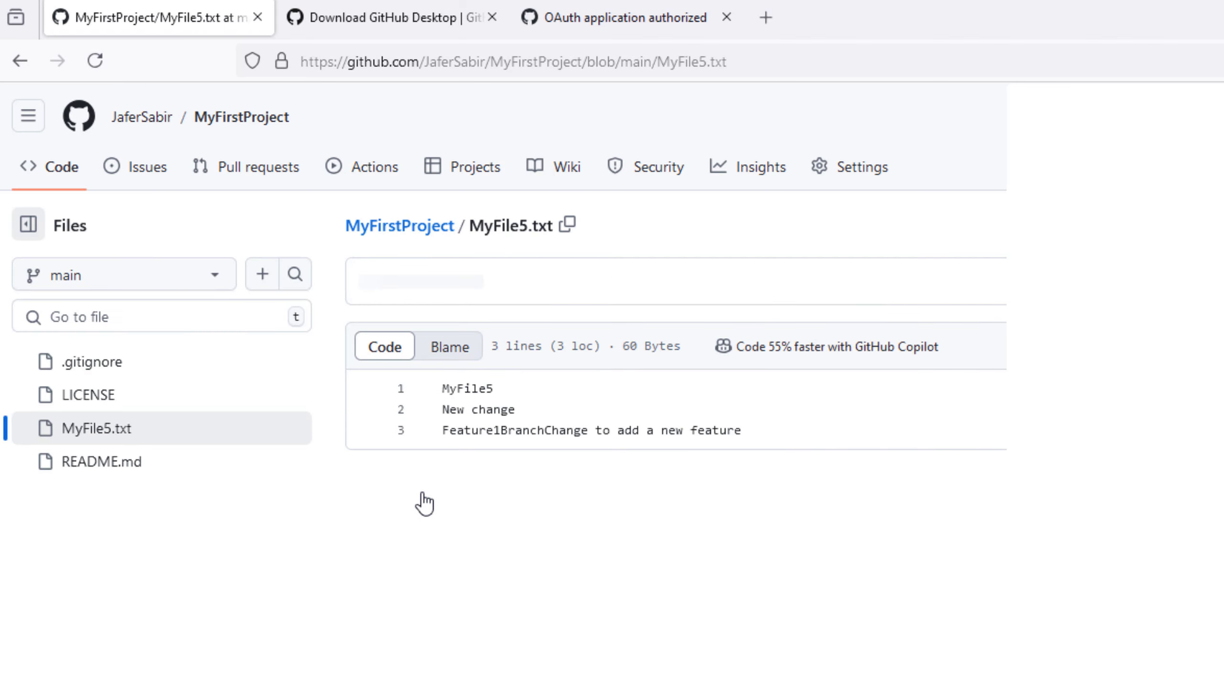